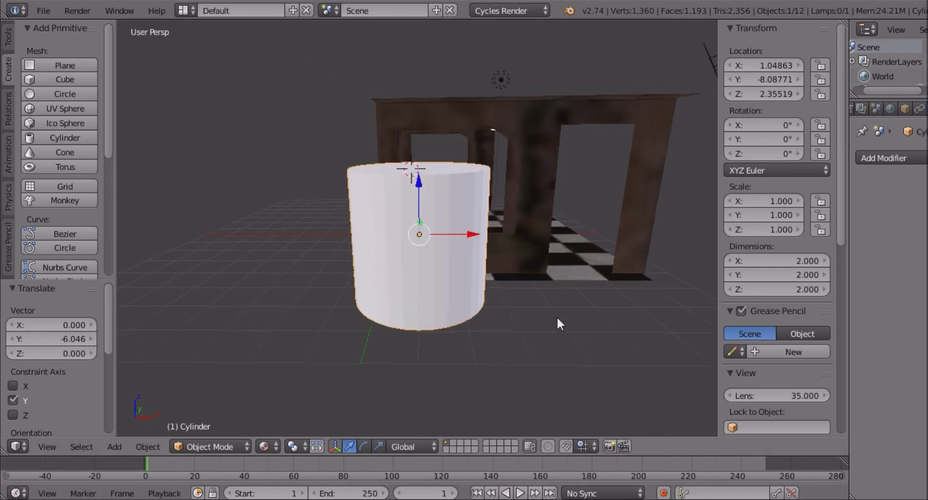
- Scale the cylinder down uniformly to a height of about 0.918 and flatten it along the Y axis
{"action": "left_click", "coordinate": [415, 292]}
{"action": "middle_click_drag", "start_coordinate": [415, 292], "coordinate": [390, 295]}
{"action": "key", "text": "s"}
{"action": "key", "text": "y"}
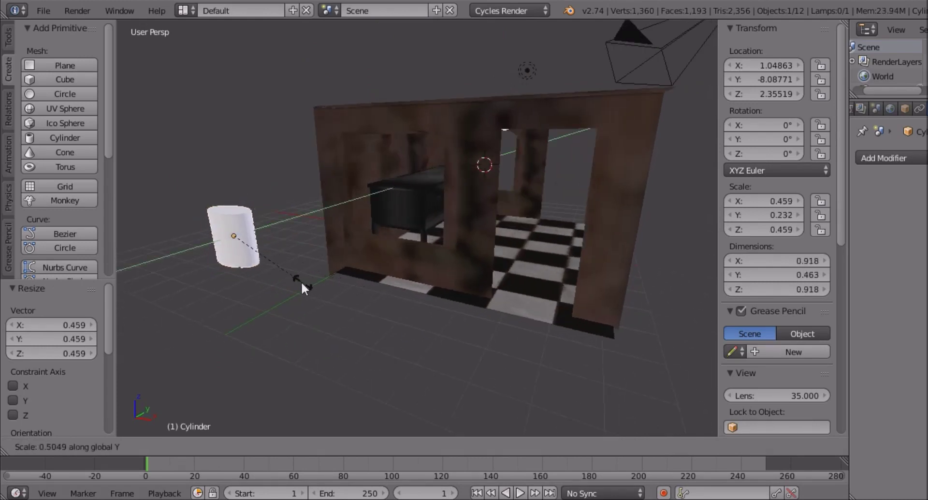
{"action": "left_click", "coordinate": [356, 312]}
- Narrow the cylinder along the X axis only
{"action": "key", "text": "s"}
{"action": "key", "text": "y"}
{"action": "right_click", "coordinate": [385, 337]}
{"action": "key", "text": "s"}
{"action": "key", "text": "x"}
{"action": "left_click", "coordinate": [309, 306]}
- Reduce the cylinder along Y, and scale it uniformly down to about 0.35 × 0.30 × 0.66
{"action": "middle_click_drag", "start_coordinate": [310, 307], "coordinate": [432, 358]}
{"action": "key", "text": "s"}
{"action": "key", "text": "y"}
{"action": "left_click", "coordinate": [476, 362]}
{"action": "key", "text": "s"}
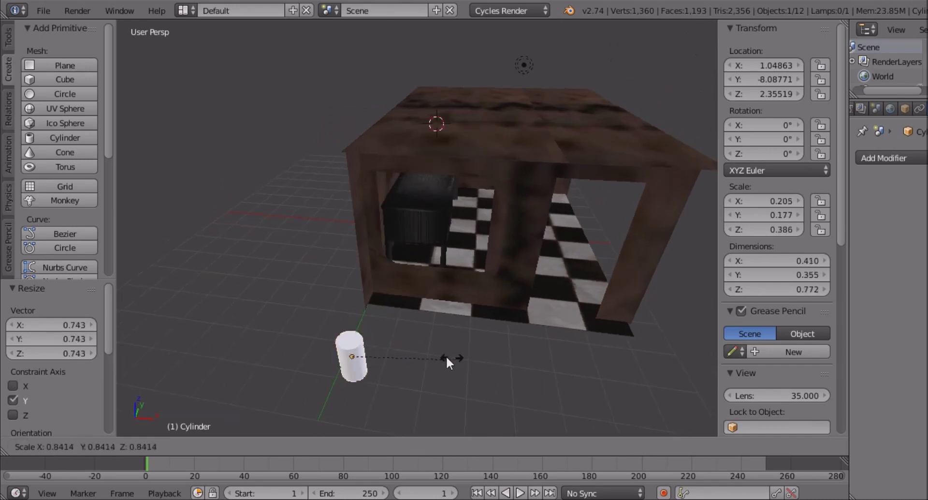
{"action": "left_click", "coordinate": [439, 315]}
{"action": "middle_click_drag", "start_coordinate": [439, 314], "coordinate": [399, 290]}
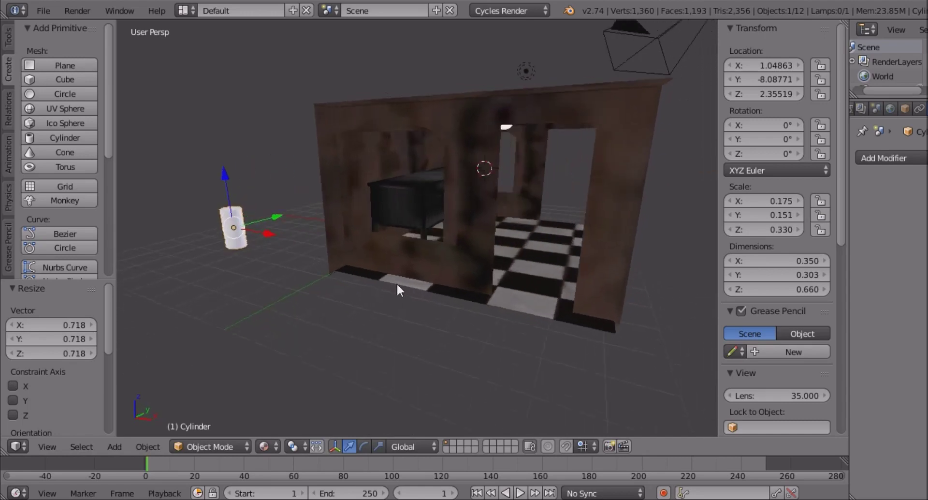
- Move the cylinder along Y toward the building and adjust its height to about Z 2.717
{"action": "key", "text": "g"}
{"action": "key", "text": "y"}
{"action": "left_click", "coordinate": [451, 171]}
{"action": "middle_click_drag", "start_coordinate": [450, 170], "coordinate": [405, 164]}
{"action": "left_click_drag", "start_coordinate": [425, 148], "coordinate": [424, 133]}
{"action": "left_click_drag", "start_coordinate": [425, 134], "coordinate": [430, 176]}
{"action": "scroll", "coordinate": [430, 176], "scroll_direction": "up", "scroll_amount": 4}
{"action": "scroll", "coordinate": [416, 98], "scroll_direction": "up", "scroll_amount": 1}
- Move the cylinder back along Y to about -6.37, outside the building's window opening
{"action": "left_click_drag", "start_coordinate": [419, 99], "coordinate": [205, 142]}
{"action": "middle_click_drag", "start_coordinate": [208, 142], "coordinate": [311, 162]}
{"action": "scroll", "coordinate": [360, 158], "scroll_direction": "down", "scroll_amount": 4}
{"action": "middle_click_drag", "start_coordinate": [260, 234], "coordinate": [453, 219]}
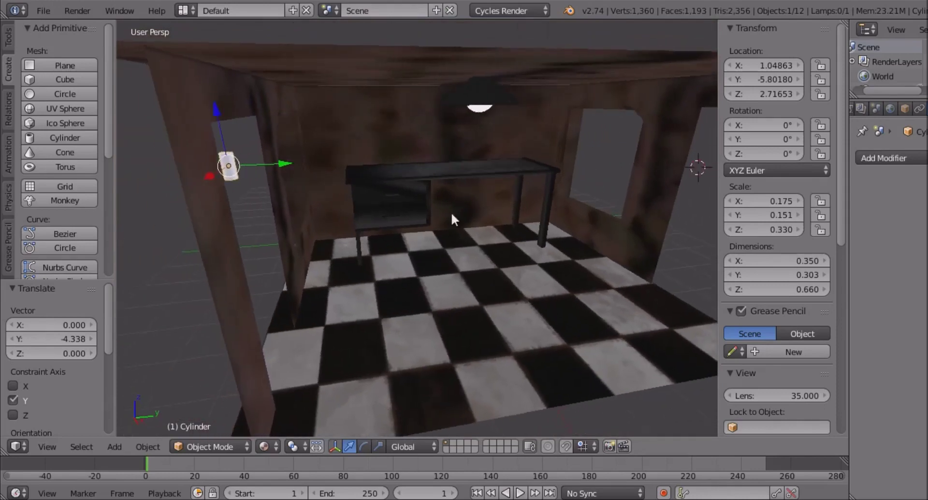
{"action": "scroll", "coordinate": [353, 198], "scroll_direction": "up", "scroll_amount": 2}
{"action": "key", "text": "g"}
{"action": "key", "text": "y"}
{"action": "left_click", "coordinate": [204, 167]}
{"action": "middle_click_drag", "start_coordinate": [204, 168], "coordinate": [317, 202]}
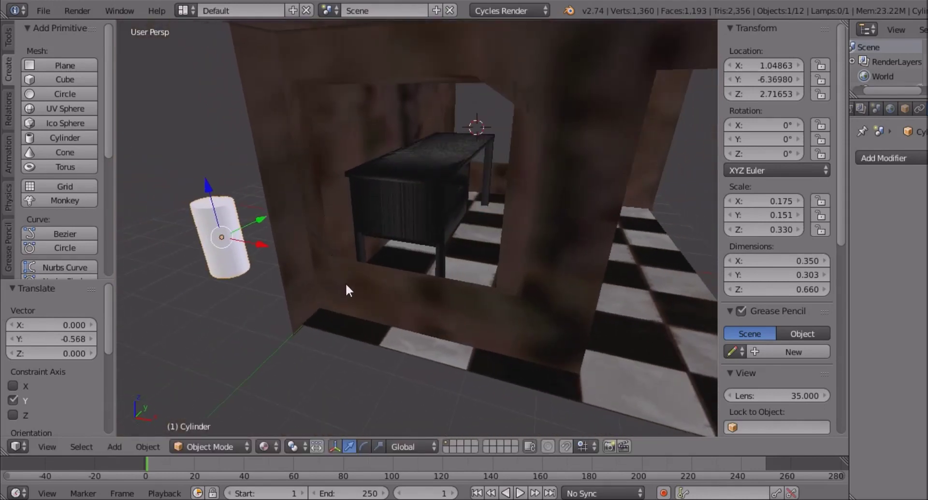
{"action": "key", "text": "s"}
{"action": "right_click", "coordinate": [211, 198]}
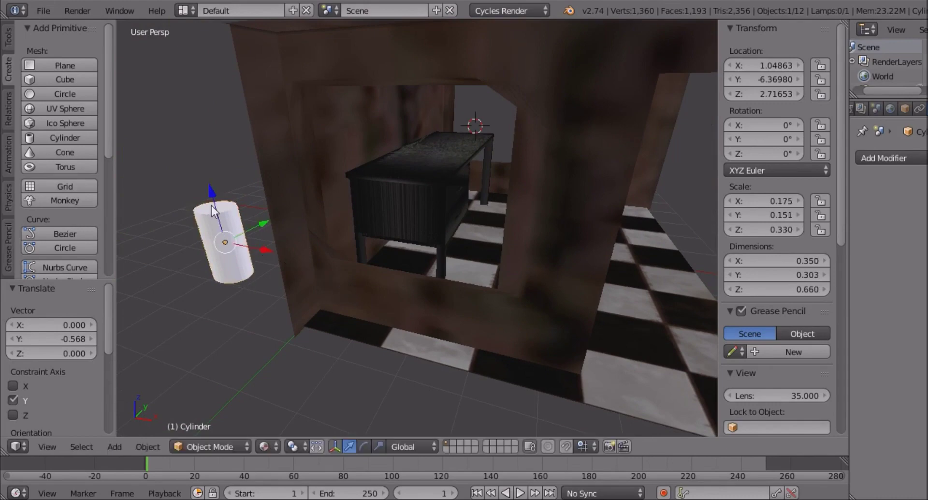
{"action": "middle_click_drag", "start_coordinate": [227, 274], "coordinate": [265, 277]}
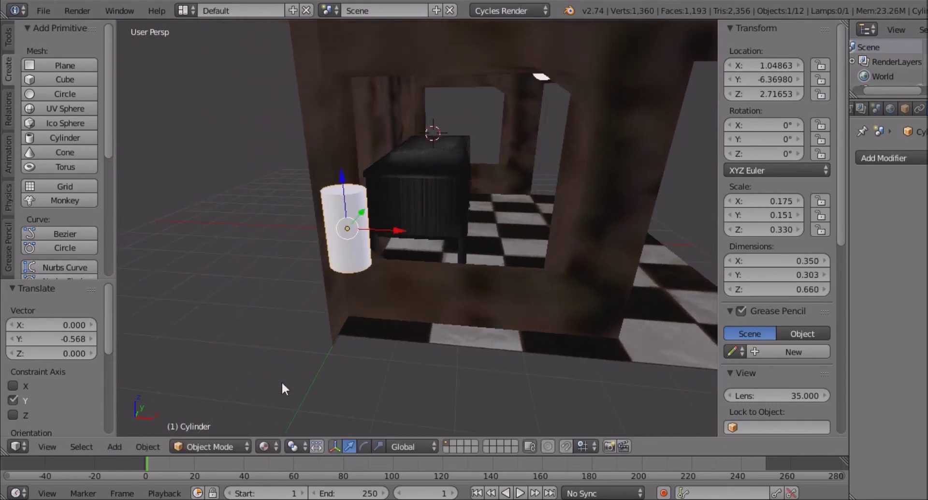
{"action": "key", "text": "s"}
{"action": "key", "text": "x"}
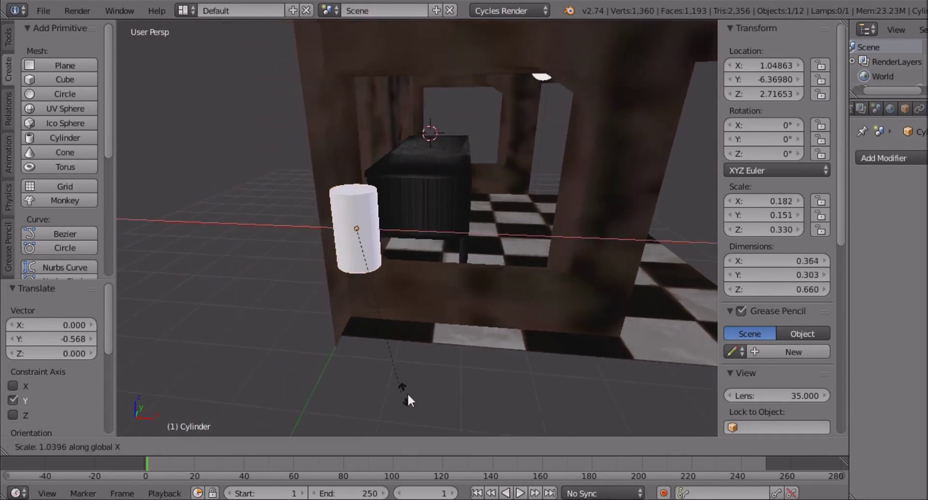
{"action": "right_click", "coordinate": [416, 379]}
{"action": "middle_click_drag", "start_coordinate": [423, 382], "coordinate": [436, 386]}
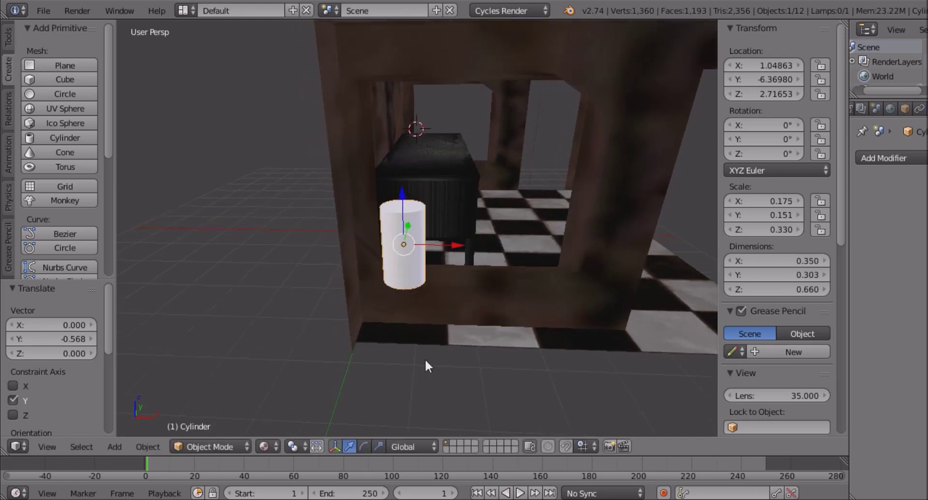
- Scale the cylinder along X to a width of about 0.368
{"action": "key", "text": "s"}
{"action": "key", "text": "x"}
{"action": "left_click", "coordinate": [448, 362]}
{"action": "middle_click_drag", "start_coordinate": [447, 361], "coordinate": [472, 384]}
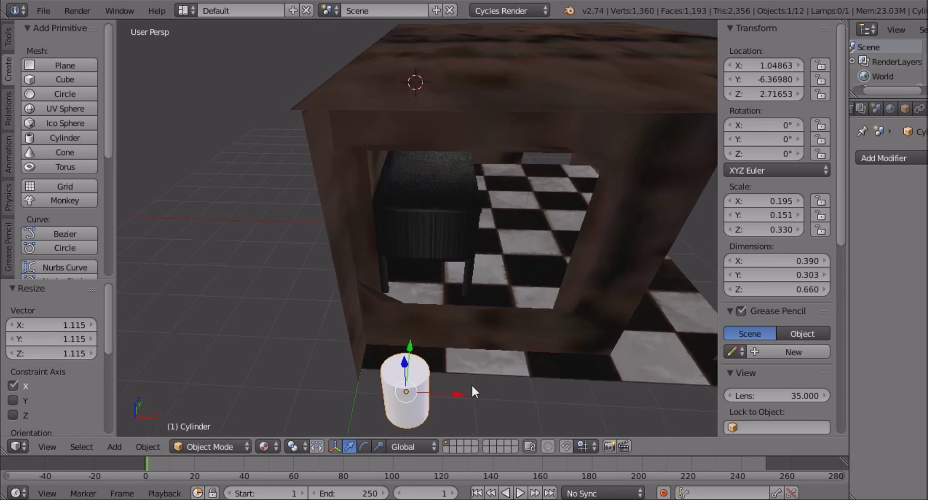
{"action": "key", "text": "s"}
{"action": "key", "text": "x"}
{"action": "left_click", "coordinate": [456, 370]}
{"action": "key", "text": "KP_Decimal"}
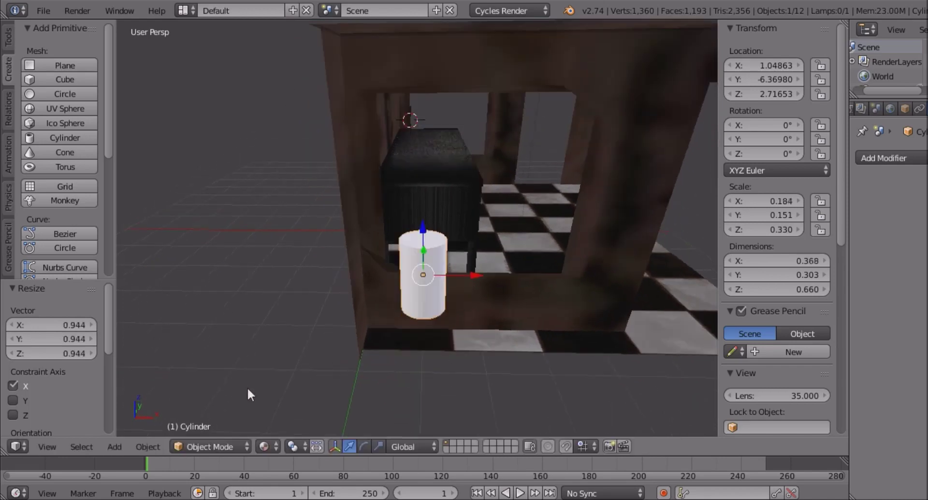
- Switch the cylinder to Edit Mode and select its bottom face
{"action": "left_click", "coordinate": [223, 446]}
{"action": "left_click", "coordinate": [231, 415]}
{"action": "middle_click_drag", "start_coordinate": [435, 209], "coordinate": [432, 169]}
{"action": "right_click", "coordinate": [434, 212]}
{"action": "middle_click_drag", "start_coordinate": [453, 64], "coordinate": [442, 98]}
{"action": "right_click", "coordinate": [446, 62]}
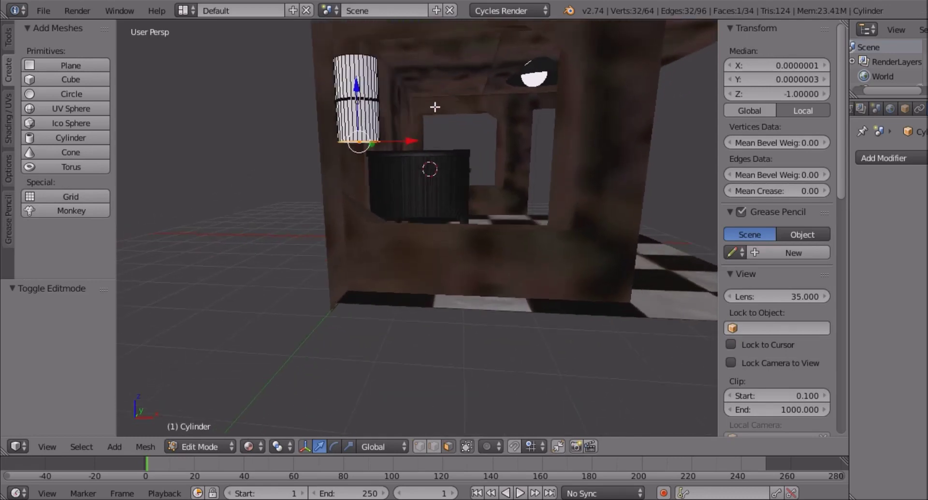
{"action": "scroll", "coordinate": [395, 161], "scroll_direction": "up", "scroll_amount": 2}
{"action": "scroll", "coordinate": [401, 160], "scroll_direction": "up", "scroll_amount": 1}
{"action": "middle_click_drag", "start_coordinate": [401, 160], "coordinate": [414, 77]}
{"action": "scroll", "coordinate": [421, 135], "scroll_direction": "down", "scroll_amount": 2}
{"action": "middle_click_drag", "start_coordinate": [531, 135], "coordinate": [531, 159]}
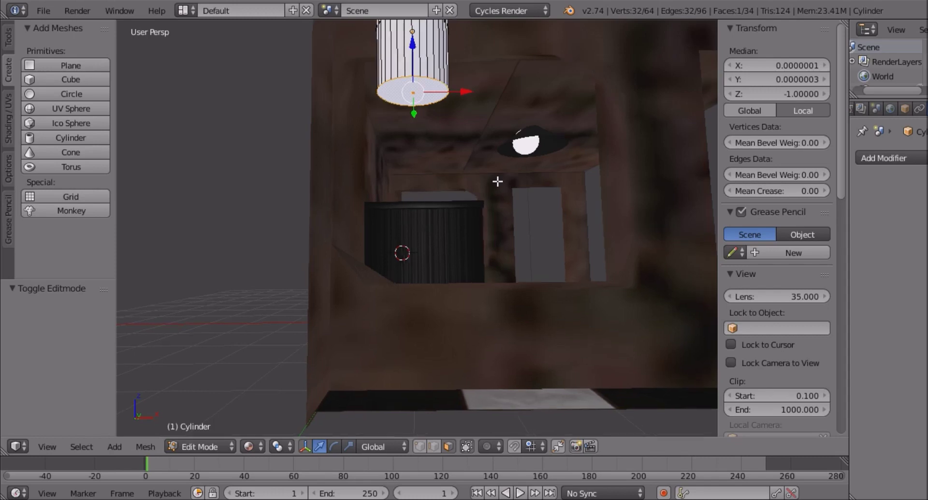
- Taper the cylinder by scaling its bottom face by about 0.784, and widen that face slightly by about 1.042
{"action": "key", "text": "s"}
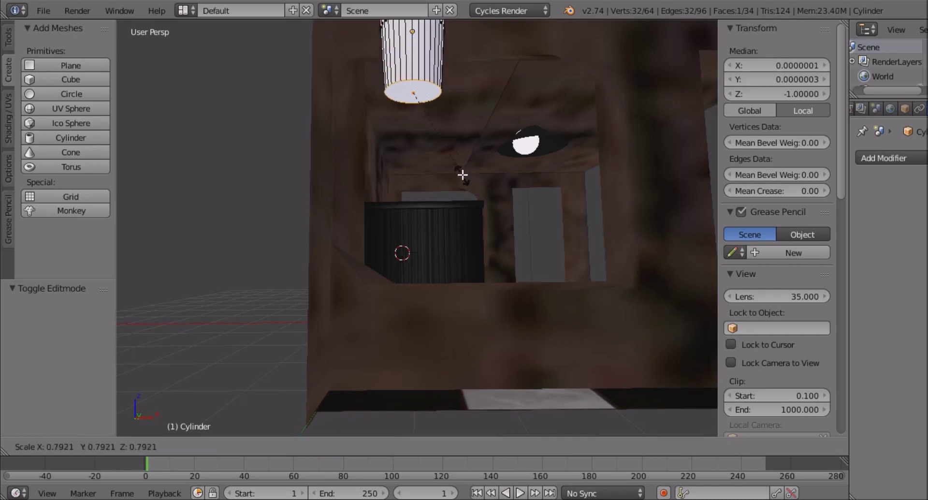
{"action": "left_click", "coordinate": [464, 173]}
{"action": "scroll", "coordinate": [457, 176], "scroll_direction": "down", "scroll_amount": 6}
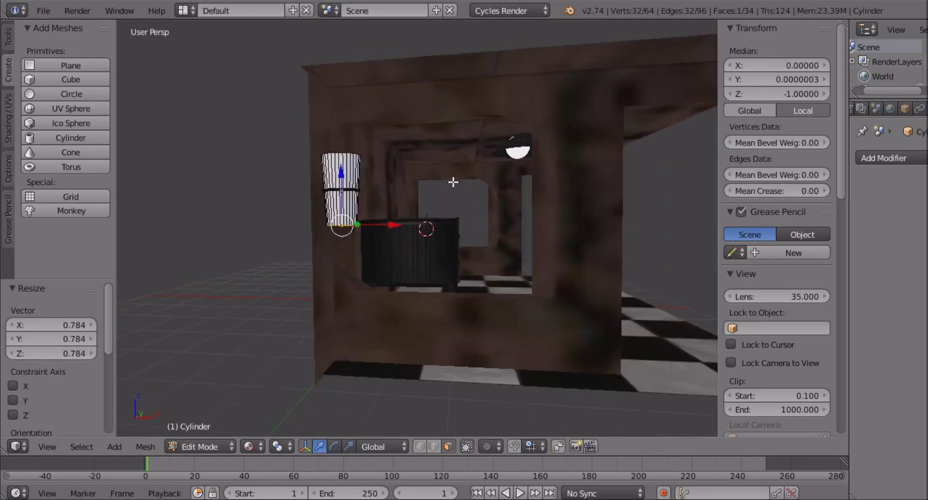
{"action": "scroll", "coordinate": [455, 193], "scroll_direction": "up", "scroll_amount": 2}
{"action": "key", "text": "s"}
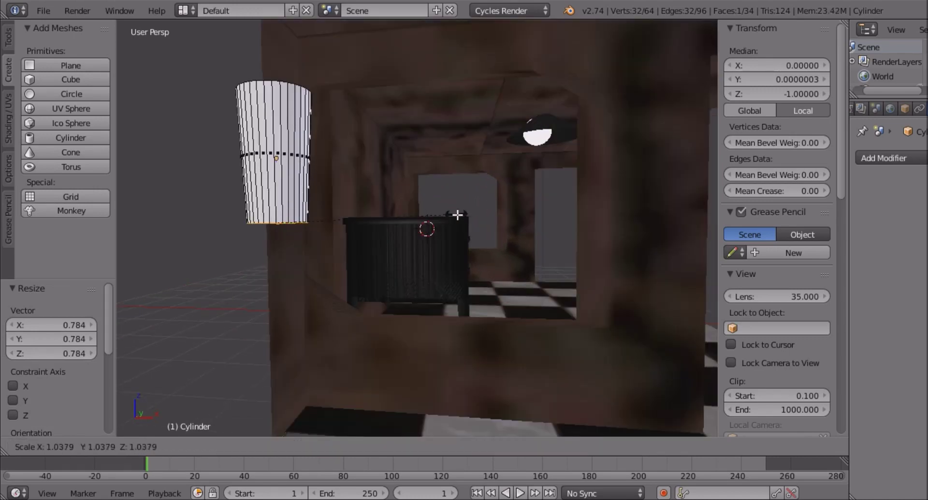
{"action": "left_click", "coordinate": [478, 193]}
{"action": "scroll", "coordinate": [482, 188], "scroll_direction": "up", "scroll_amount": 2}
{"action": "middle_click_drag", "start_coordinate": [483, 188], "coordinate": [500, 177]}
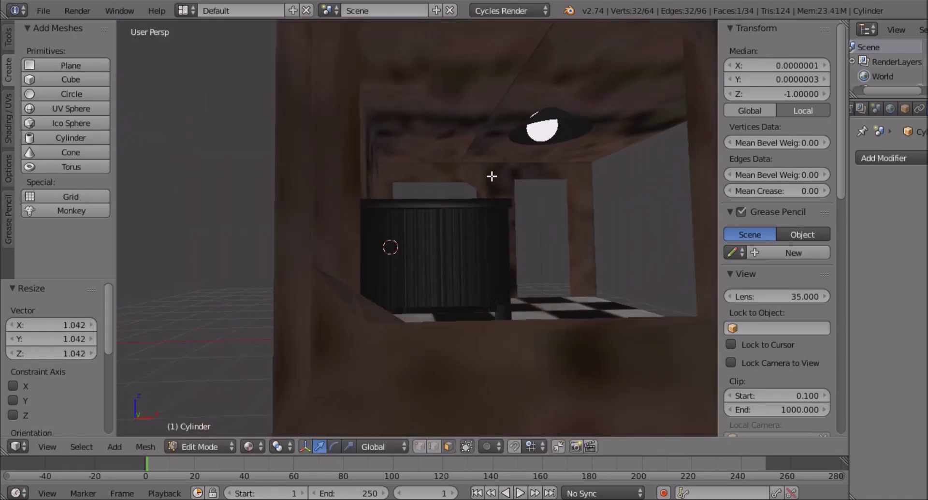
{"action": "scroll", "coordinate": [491, 176], "scroll_direction": "down", "scroll_amount": 2}
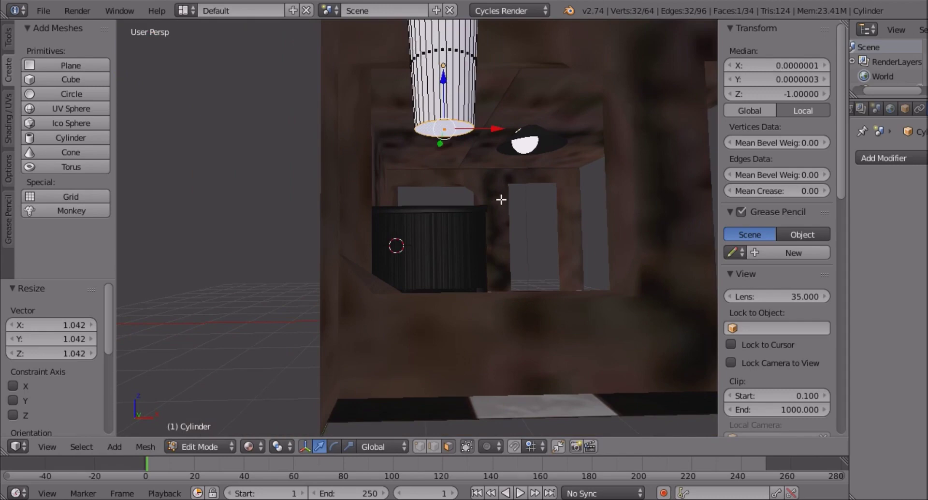
- Extrude the bottom face downward by about 0.027 and try scaling the extruded face inward
{"action": "key", "text": "e"}
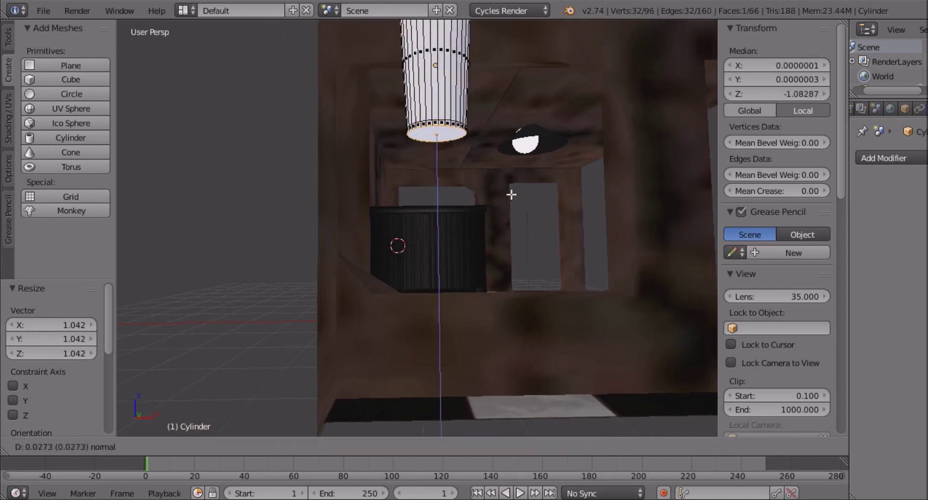
{"action": "left_click", "coordinate": [510, 193]}
{"action": "key", "text": "s"}
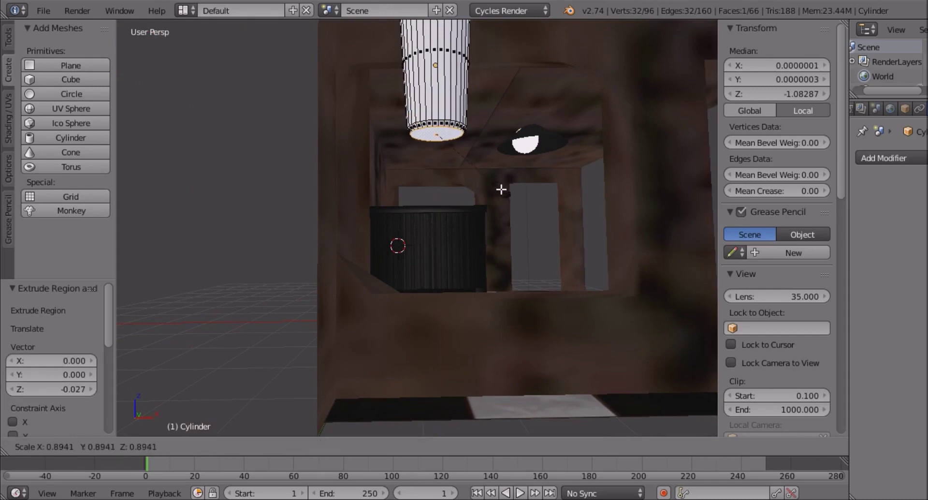
{"action": "left_click", "coordinate": [481, 185]}
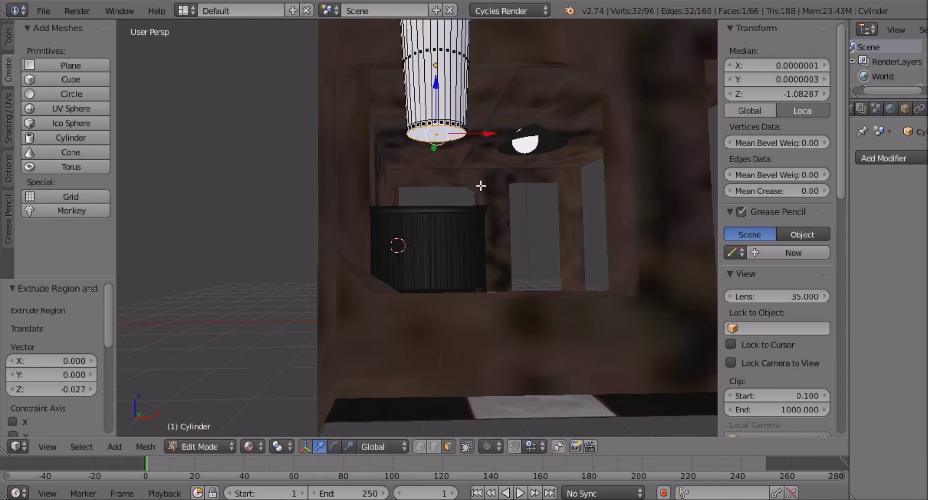
- Try deleting the extruded bottom face to open the cylinder's underside
{"action": "key", "text": "x"}
{"action": "left_click", "coordinate": [474, 184]}
{"action": "middle_click_drag", "start_coordinate": [472, 180], "coordinate": [448, 172]}
{"action": "mouse_move", "coordinate": [271, 244]}
{"action": "middle_mouse_down"}
{"action": "mouse_move", "coordinate": [246, 266]}
{"action": "mouse_move", "coordinate": [263, 230]}
{"action": "middle_mouse_up"}
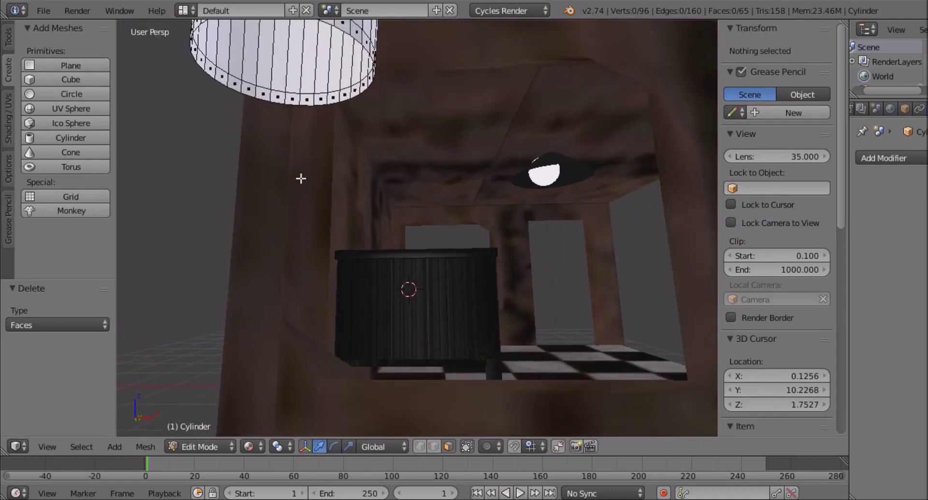
{"action": "key", "text": "ctrl+z"}
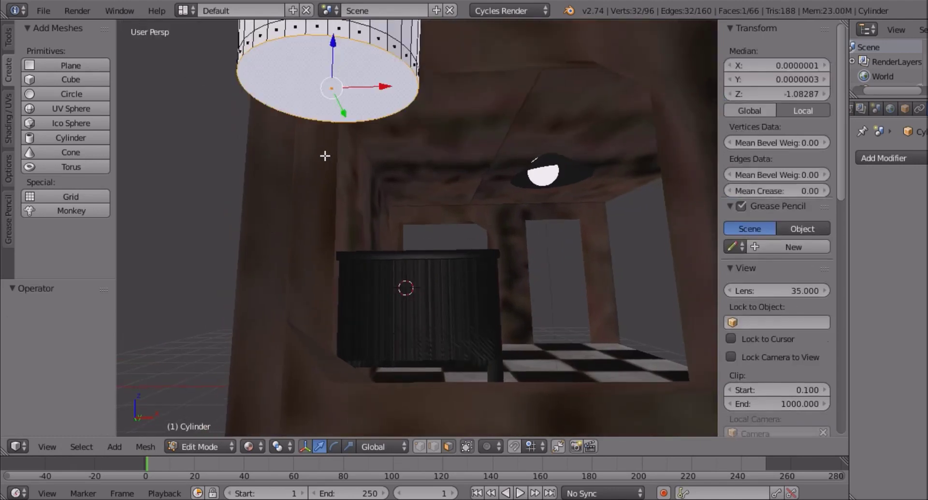
- Lower the extruded bottom face by about 0.005 and delete that face
{"action": "left_click_drag", "start_coordinate": [334, 43], "coordinate": [333, 51]}
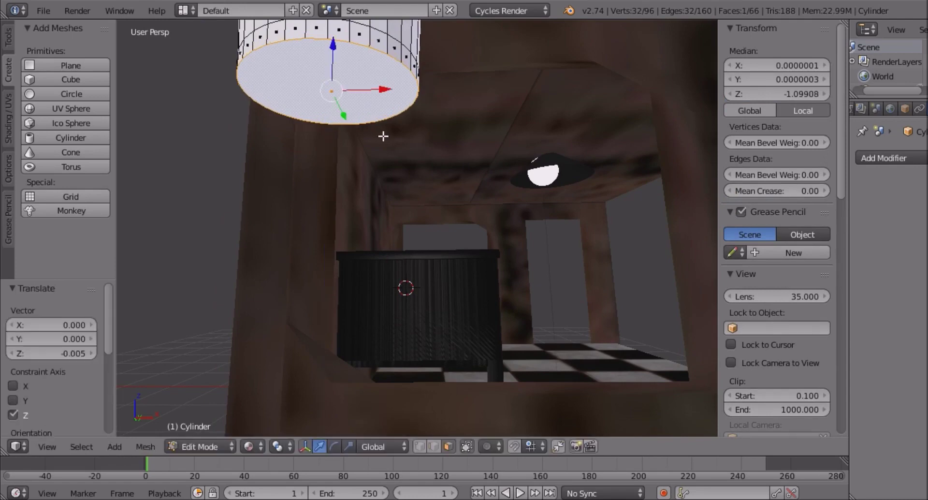
{"action": "scroll", "coordinate": [384, 136], "scroll_direction": "down", "scroll_amount": 3}
{"action": "scroll", "coordinate": [380, 137], "scroll_direction": "up", "scroll_amount": 3}
{"action": "key", "text": "x"}
{"action": "left_click", "coordinate": [373, 137]}
- Switch to edge selection, select the edge ring just above the lower rim, and fill it with a recessed face
{"action": "right_click", "coordinate": [333, 110]}
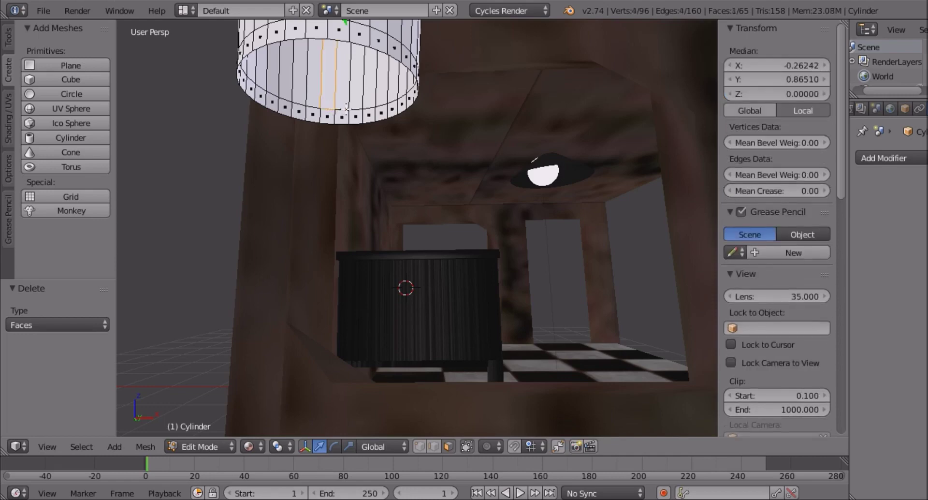
{"action": "key", "text": "ctrl+Tab"}
{"action": "left_click", "coordinate": [333, 102]}
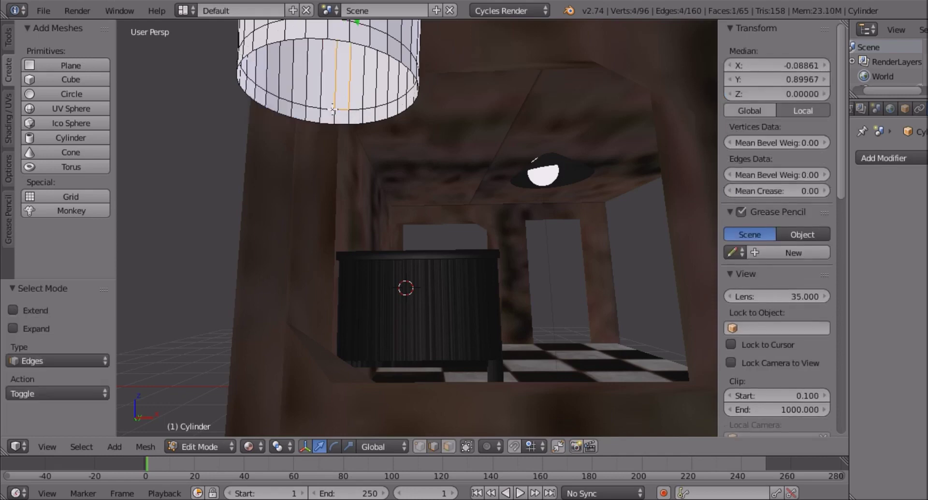
{"action": "right_click", "coordinate": [360, 109], "text": "shift"}
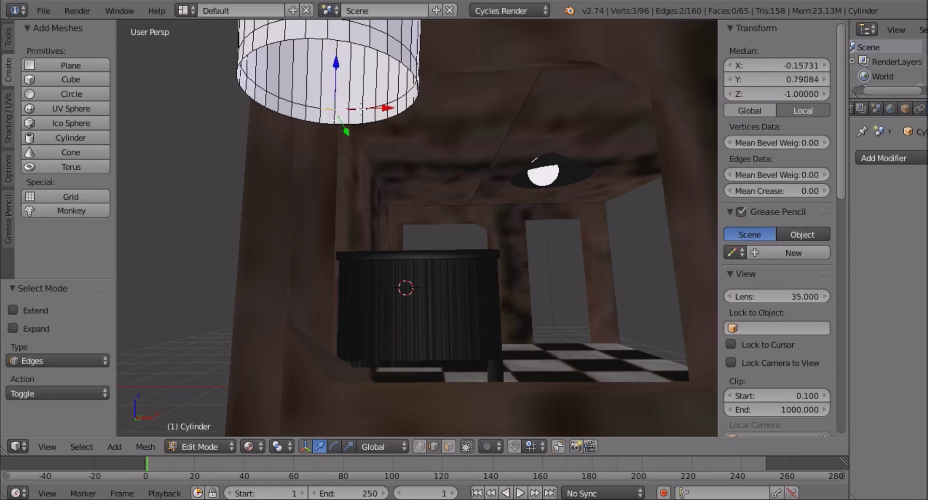
{"action": "right_click", "coordinate": [370, 108], "text": "shift"}
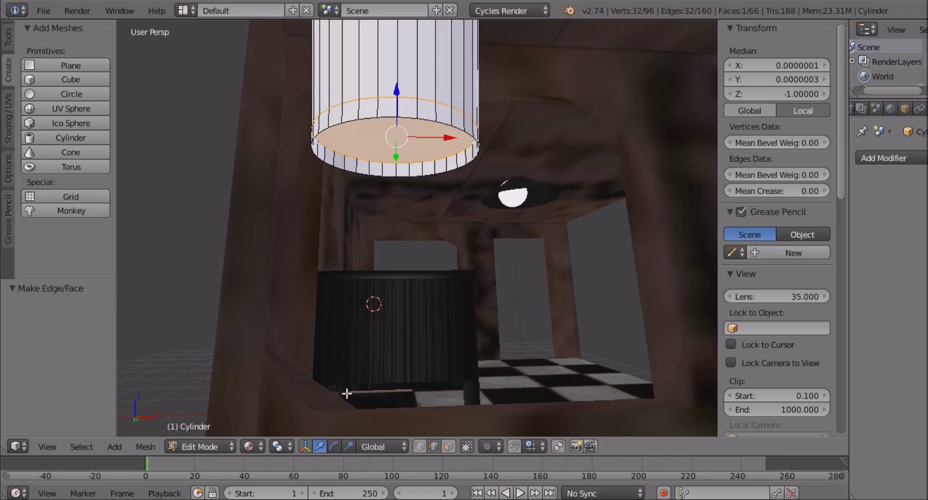
- Return to Object Mode and examine the cylinder's recessed base from below
{"action": "middle_click_drag", "start_coordinate": [348, 392], "coordinate": [408, 310]}
{"action": "middle_click_drag", "start_coordinate": [387, 280], "coordinate": [200, 441]}
{"action": "left_click", "coordinate": [207, 440]}
{"action": "key", "text": "Tab"}
{"action": "middle_click_drag", "start_coordinate": [321, 352], "coordinate": [379, 292]}
{"action": "scroll", "coordinate": [391, 289], "scroll_direction": "down", "scroll_amount": 3}
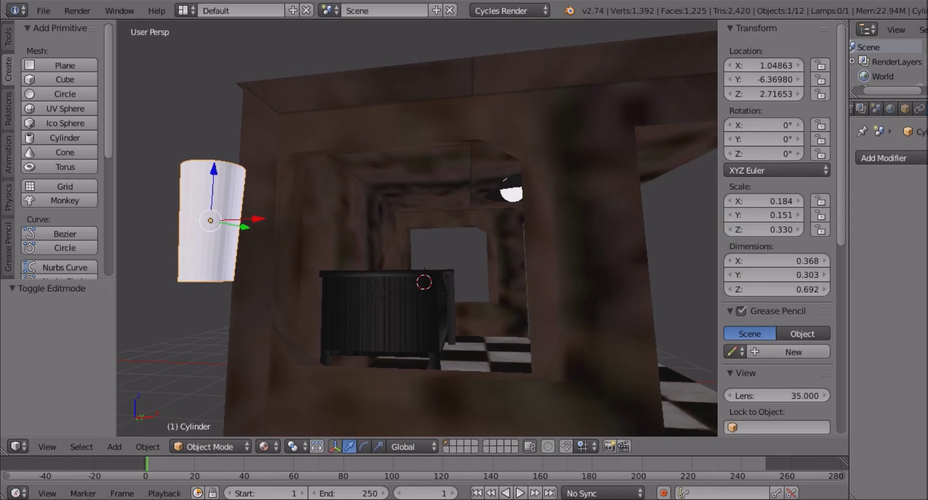
{"action": "middle_click_drag", "start_coordinate": [340, 349], "coordinate": [368, 314]}
{"action": "scroll", "coordinate": [368, 315], "scroll_direction": "up", "scroll_amount": 2}
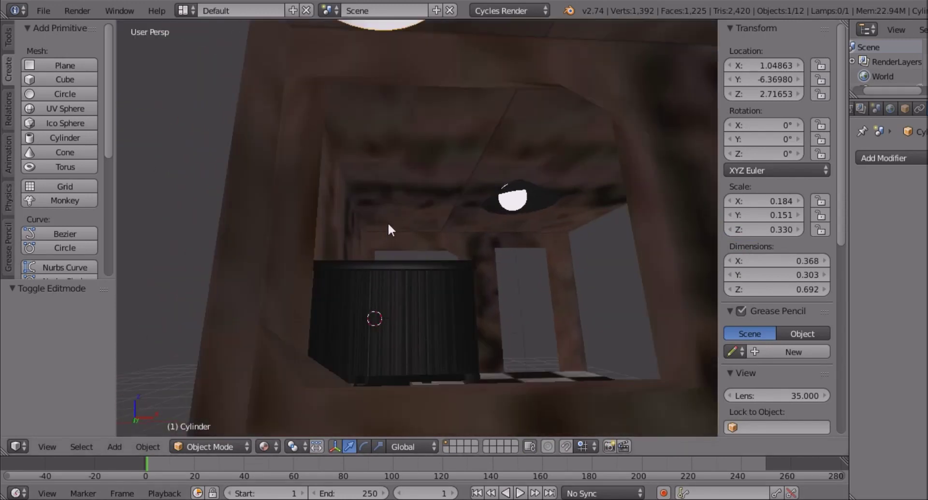
{"action": "mouse_move", "coordinate": [393, 203]}
{"action": "middle_mouse_down"}
{"action": "mouse_move", "coordinate": [383, 195]}
{"action": "mouse_move", "coordinate": [390, 200]}
{"action": "middle_mouse_up"}
- Try selecting the edges around the cylinder's lower rim in Edit Mode, and return to Object Mode
{"action": "left_click", "coordinate": [194, 442]}
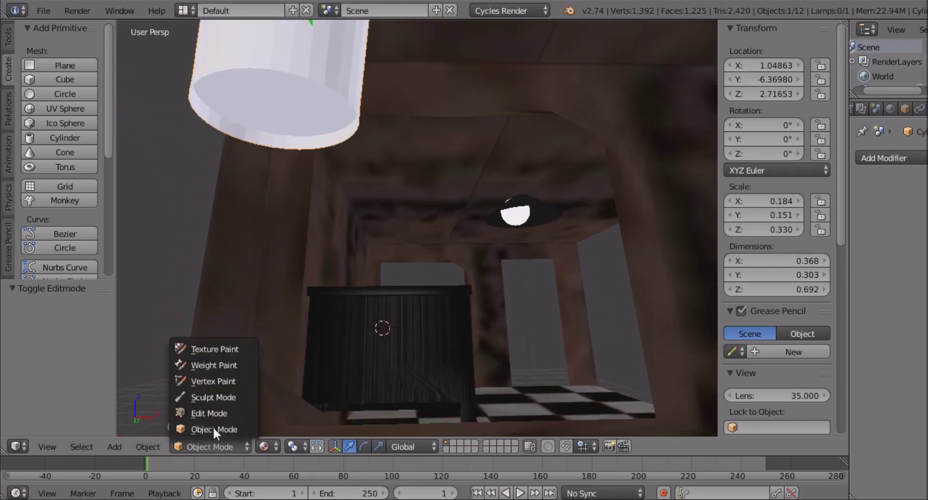
{"action": "key", "text": "Tab"}
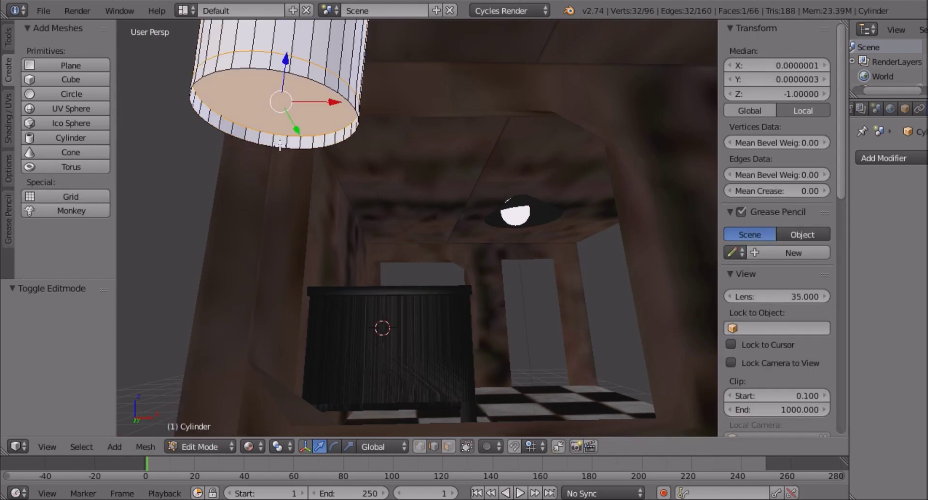
{"action": "right_click", "coordinate": [293, 147]}
{"action": "right_click", "coordinate": [298, 148], "text": "shift"}
{"action": "right_click", "coordinate": [308, 148], "text": "shift"}
{"action": "right_click", "coordinate": [317, 149], "text": "shift"}
{"action": "right_click", "coordinate": [326, 147], "text": "shift"}
{"action": "right_click", "coordinate": [334, 147], "text": "shift"}
{"action": "right_click", "coordinate": [343, 144], "text": "shift"}
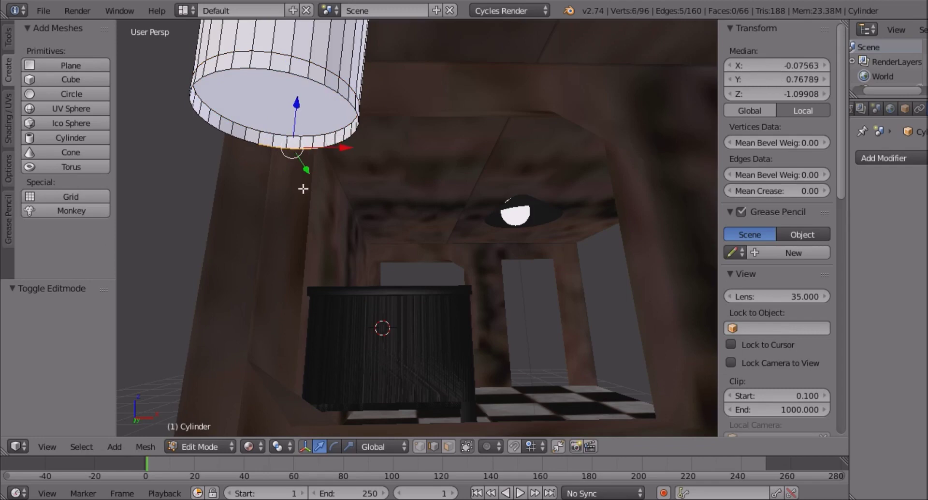
{"action": "right_click", "coordinate": [253, 129]}
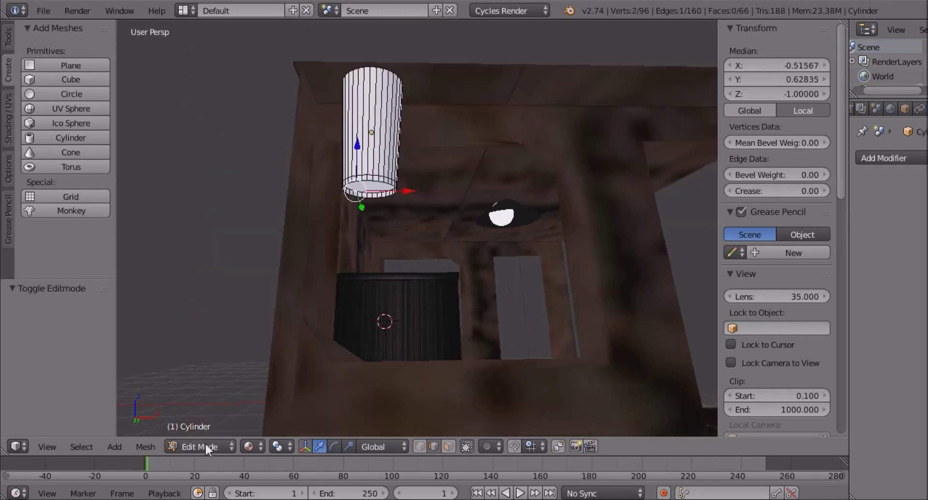
{"action": "left_click", "coordinate": [205, 443]}
{"action": "left_click", "coordinate": [222, 429]}
{"action": "middle_click_drag", "start_coordinate": [367, 227], "coordinate": [355, 249]}
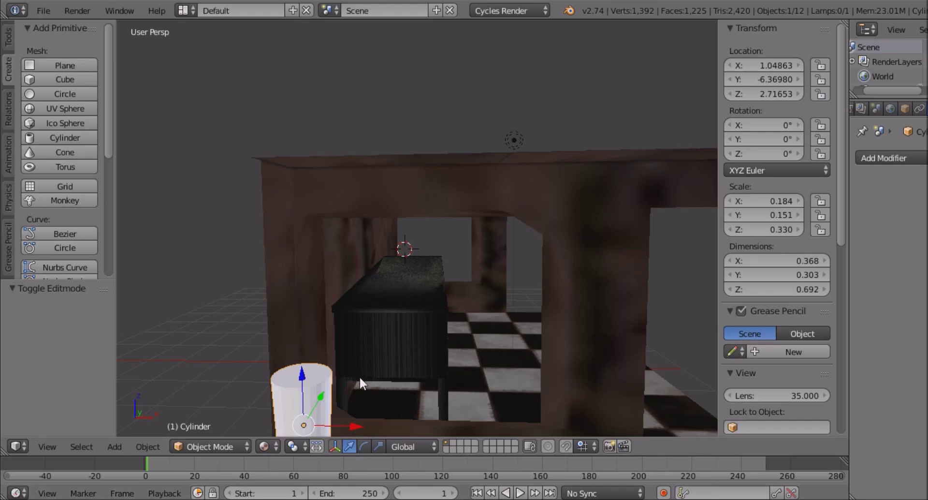
- Add a 32-vertex cylinder with radius 1 and depth 2, and move it along Y to about -6.67 near the cup
{"action": "middle_click_drag", "start_coordinate": [360, 376], "coordinate": [368, 373]}
{"action": "mouse_move", "coordinate": [461, 352]}
{"action": "middle_mouse_down"}
{"action": "mouse_move", "coordinate": [467, 359]}
{"action": "mouse_move", "coordinate": [461, 353]}
{"action": "middle_mouse_up"}
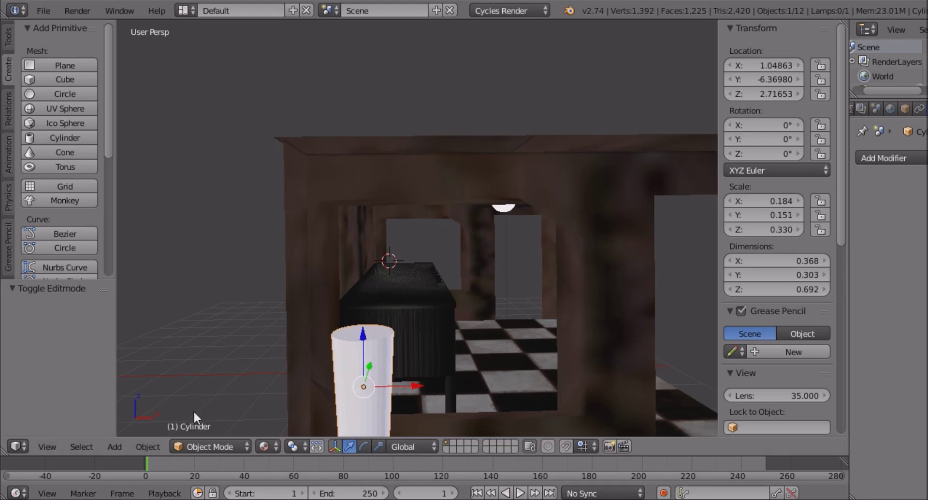
{"action": "middle_click_drag", "start_coordinate": [200, 419], "coordinate": [189, 402]}
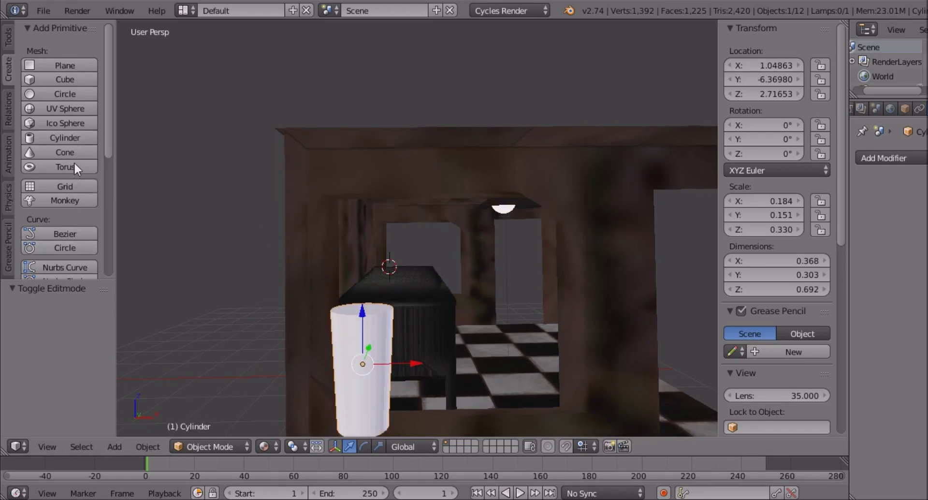
{"action": "left_click", "coordinate": [69, 137]}
{"action": "middle_click_drag", "start_coordinate": [312, 232], "coordinate": [658, 160]}
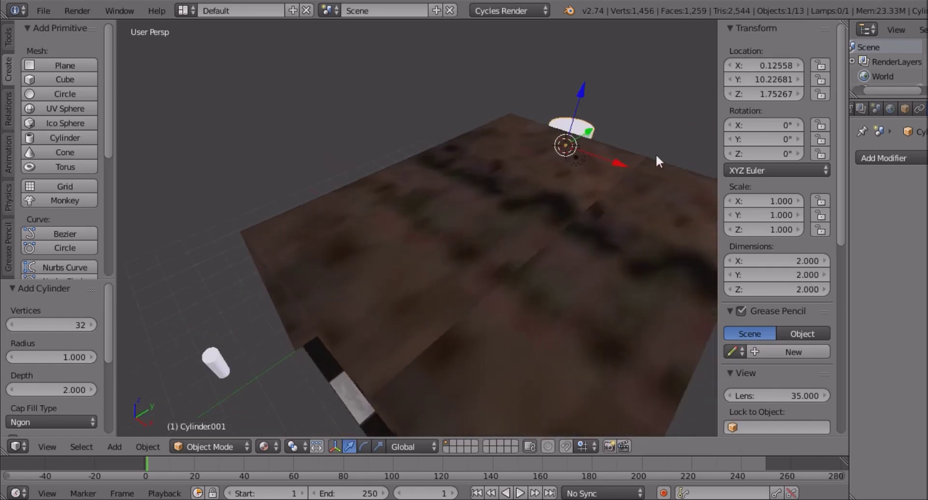
{"action": "left_click_drag", "start_coordinate": [583, 138], "coordinate": [274, 335]}
{"action": "middle_click_drag", "start_coordinate": [274, 336], "coordinate": [416, 255]}
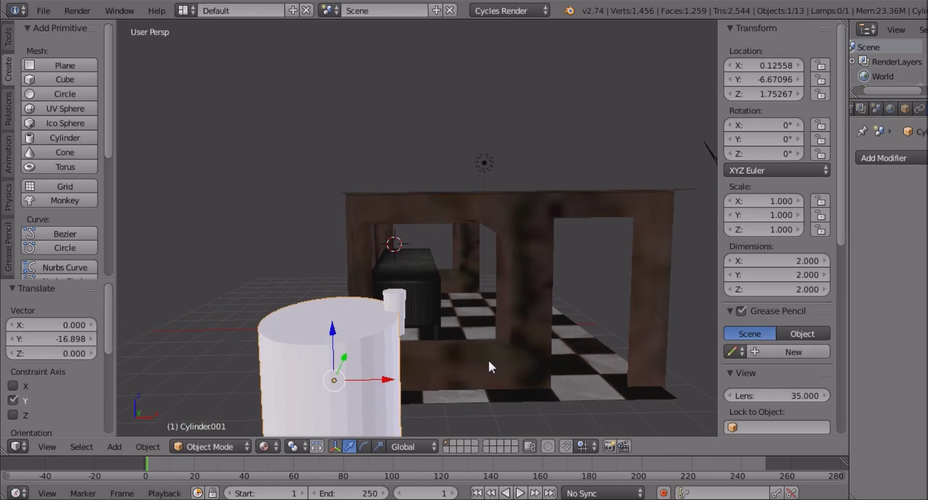
- Flatten the new cylinder into a disc by scaling it along Z to about 0.125
{"action": "scroll", "coordinate": [489, 359], "scroll_direction": "down", "scroll_amount": 1}
{"action": "type", "text": "sz"}
{"action": "type", "text": ".125"}
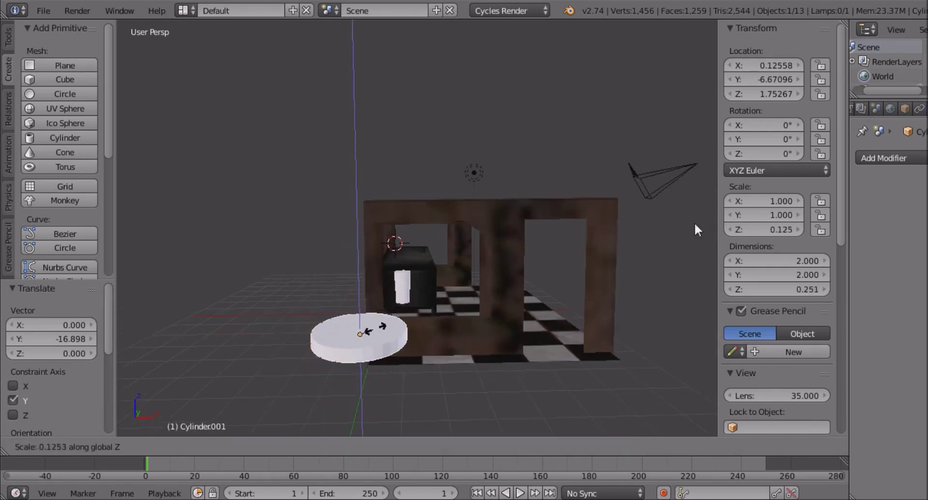
{"action": "key", "text": "Return"}
- Give the disc a new material and set its surface shader to Glass BSDF
{"action": "left_click", "coordinate": [926, 108]}
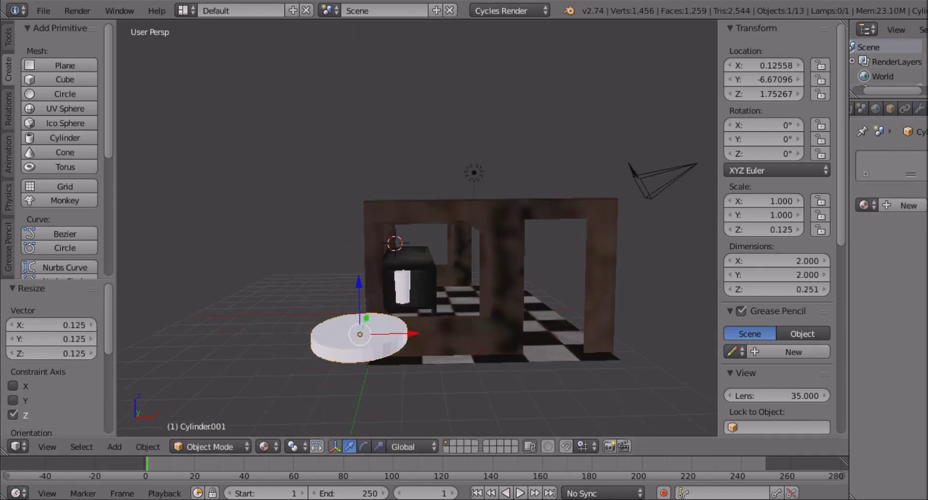
{"action": "left_click", "coordinate": [902, 205]}
{"action": "left_click", "coordinate": [915, 285]}
{"action": "scroll", "coordinate": [810, 52], "scroll_direction": "up", "scroll_amount": 2}
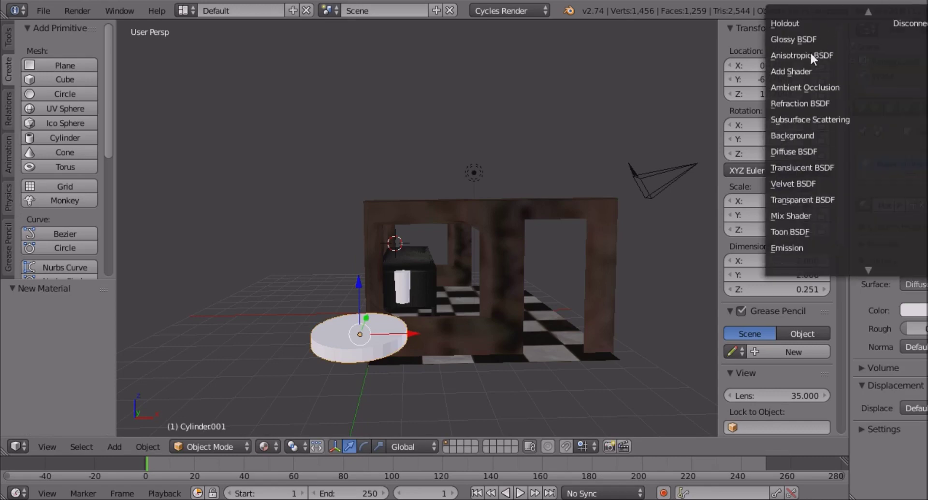
{"action": "scroll", "coordinate": [809, 29], "scroll_direction": "up", "scroll_amount": 2}
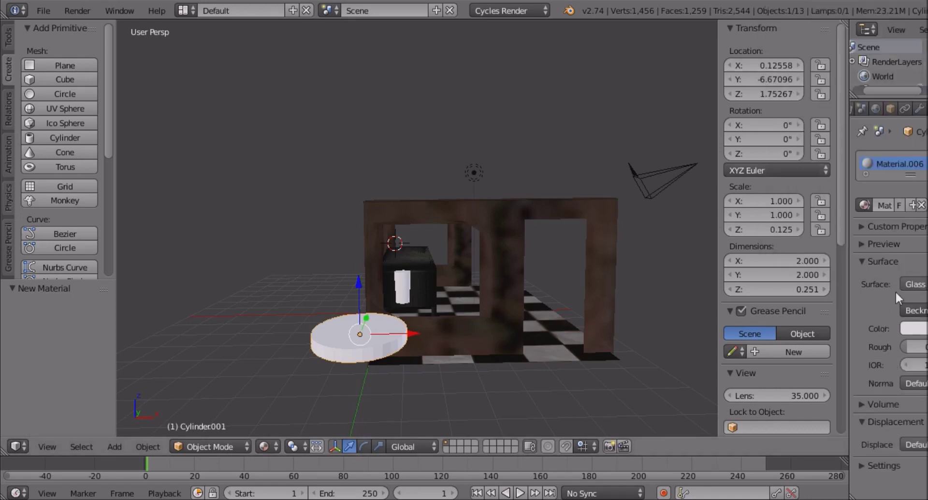
{"action": "scroll", "coordinate": [580, 285], "scroll_direction": "up", "scroll_amount": 2}
- Show the material preview and lower the glass shader's roughness to about 0
{"action": "middle_click_drag", "start_coordinate": [680, 317], "coordinate": [681, 303]}
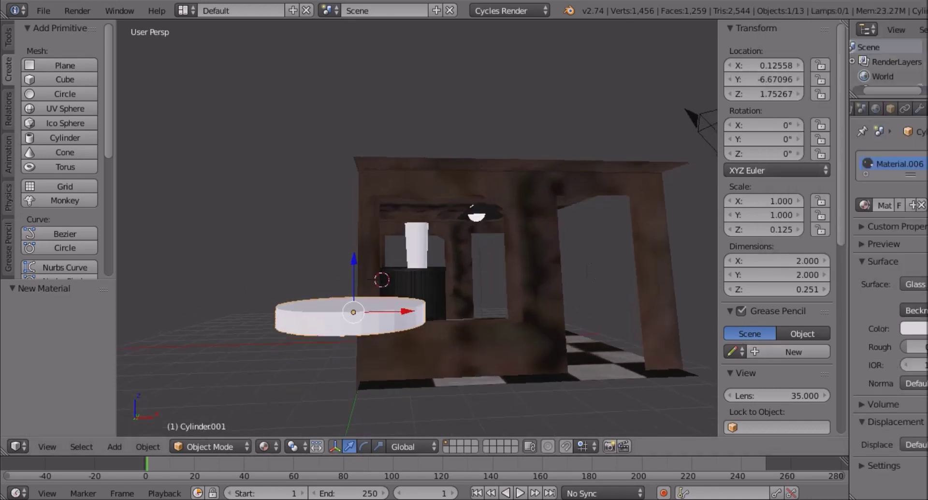
{"action": "left_click_drag", "start_coordinate": [918, 347], "coordinate": [927, 347]}
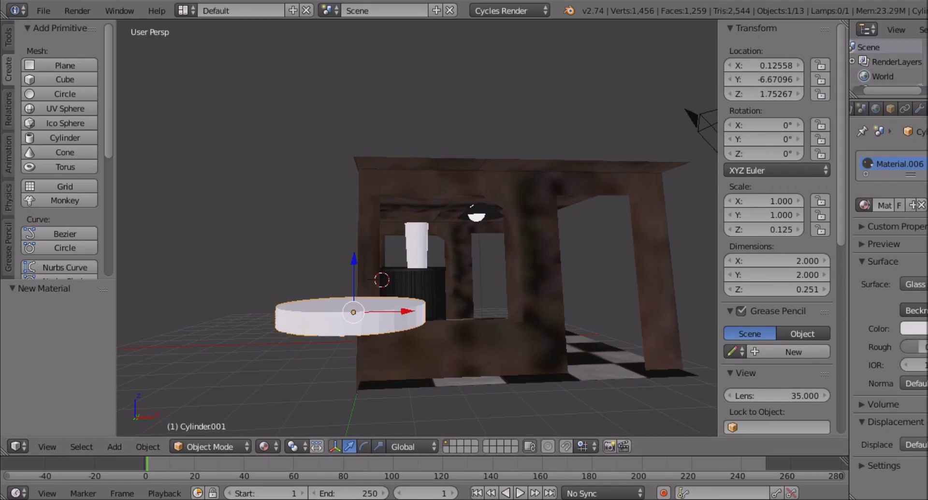
{"action": "left_click", "coordinate": [869, 245]}
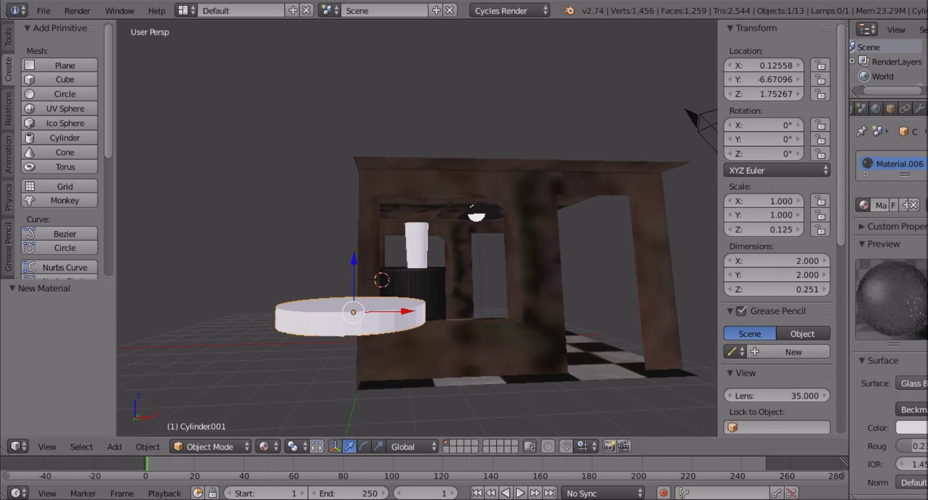
{"action": "left_click_drag", "start_coordinate": [913, 446], "coordinate": [904, 445]}
{"action": "left_click", "coordinate": [905, 445]}
{"action": "key", "text": "Return"}
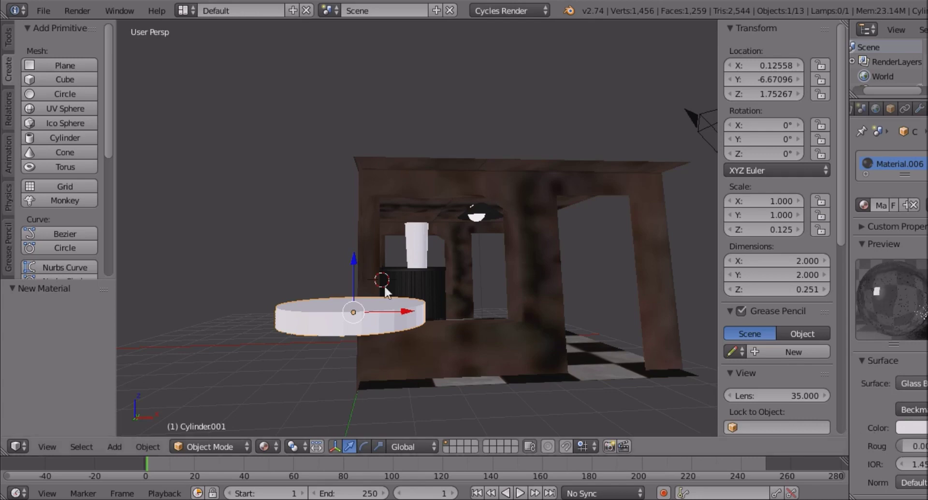
- Raise the disc along Z to about 2.69 and collapse the material preview
{"action": "left_click_drag", "start_coordinate": [355, 268], "coordinate": [387, 231]}
{"action": "middle_click_drag", "start_coordinate": [387, 231], "coordinate": [370, 309]}
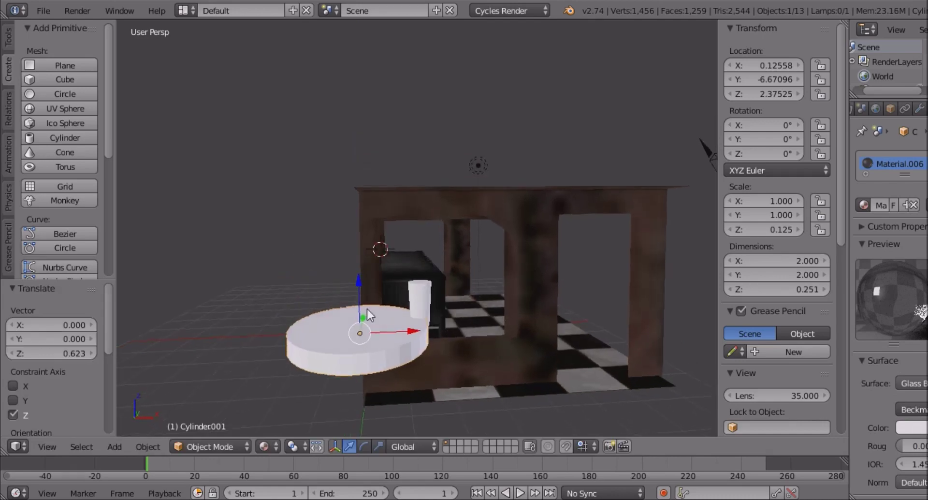
{"action": "left_click_drag", "start_coordinate": [363, 303], "coordinate": [862, 240]}
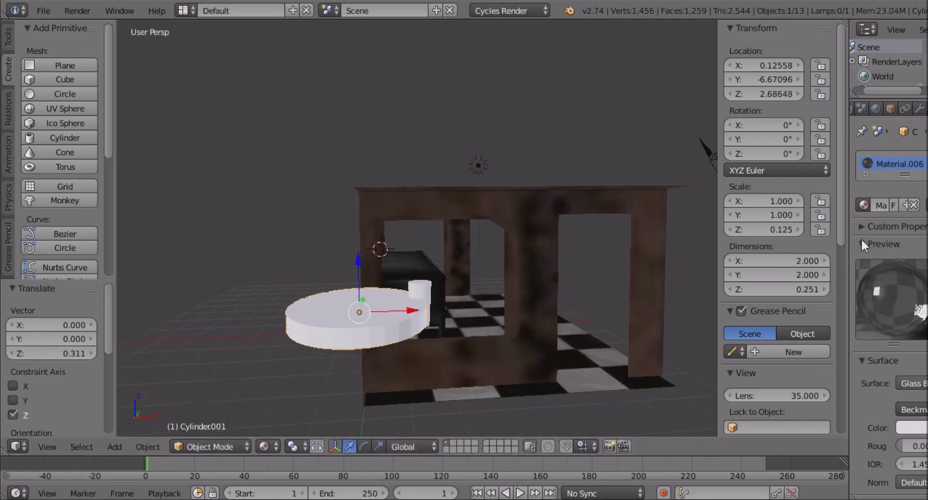
{"action": "left_click", "coordinate": [863, 243]}
- Scale the disc uniformly by about 0.198 to lid size and move it to about X 0.87, Z 3.13
{"action": "mouse_move", "coordinate": [380, 274]}
{"action": "middle_mouse_down"}
{"action": "mouse_move", "coordinate": [408, 276]}
{"action": "mouse_move", "coordinate": [387, 277]}
{"action": "middle_mouse_up"}
{"action": "left_click_drag", "start_coordinate": [377, 279], "coordinate": [376, 266]}
{"action": "key", "text": "s"}
{"action": "left_click", "coordinate": [408, 306]}
{"action": "key", "text": "g"}
{"action": "key", "text": "x"}
{"action": "left_click_drag", "start_coordinate": [436, 305], "coordinate": [444, 278]}
{"action": "scroll", "coordinate": [442, 300], "scroll_direction": "up", "scroll_amount": 1}
{"action": "middle_click_drag", "start_coordinate": [447, 285], "coordinate": [304, 370]}
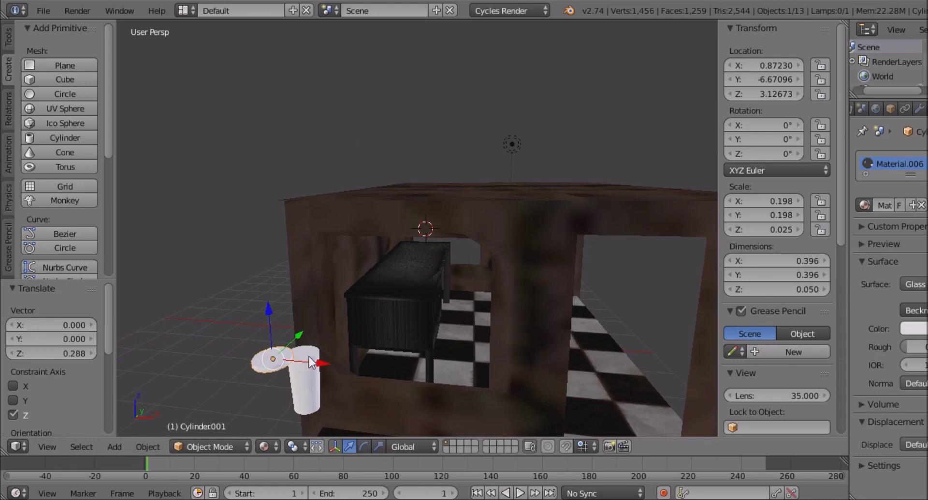
- Position the disc as a lid on the cup's upper rim at about X 1.051, Y -6.372, Z 3.022
{"action": "left_click_drag", "start_coordinate": [314, 358], "coordinate": [307, 323]}
{"action": "middle_click_drag", "start_coordinate": [309, 320], "coordinate": [352, 314]}
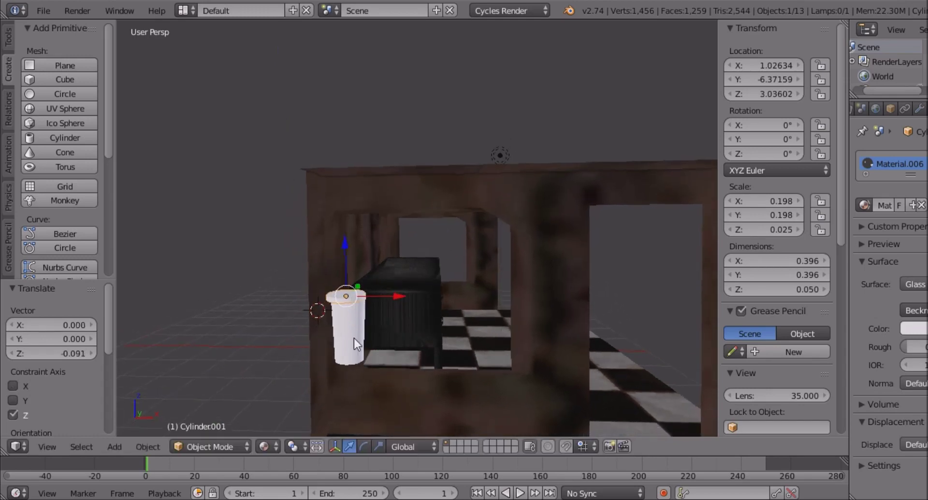
{"action": "scroll", "coordinate": [354, 338], "scroll_direction": "up", "scroll_amount": 3}
{"action": "left_click_drag", "start_coordinate": [354, 338], "coordinate": [368, 355]}
{"action": "middle_click_drag", "start_coordinate": [428, 249], "coordinate": [435, 234]}
{"action": "left_click_drag", "start_coordinate": [367, 292], "coordinate": [363, 295]}
{"action": "key", "text": "z"}
{"action": "left_click_drag", "start_coordinate": [329, 255], "coordinate": [360, 294]}
{"action": "middle_click_drag", "start_coordinate": [363, 287], "coordinate": [382, 276]}
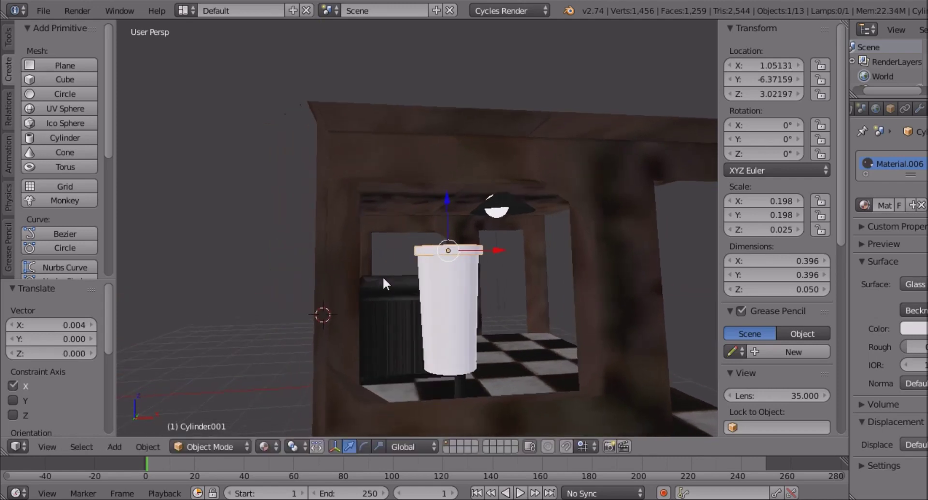
- Preview the lidded cup in Rendered viewport shading and return to Material shading
{"action": "left_click", "coordinate": [264, 447]}
{"action": "left_click", "coordinate": [296, 348]}
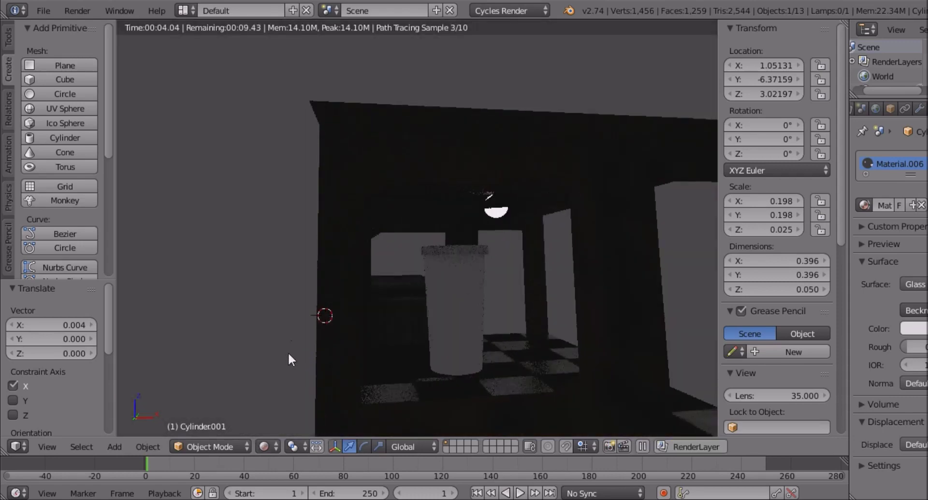
{"action": "left_click", "coordinate": [264, 446]}
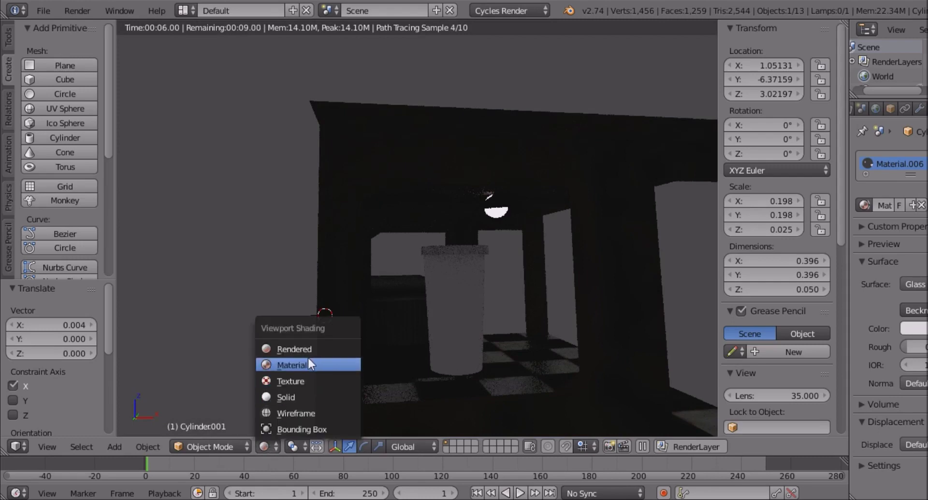
{"action": "left_click", "coordinate": [307, 357]}
- Nudge the lid very slightly along X and check its fit on the cup from above and the side
{"action": "left_click_drag", "start_coordinate": [492, 248], "coordinate": [491, 306]}
{"action": "middle_click_drag", "start_coordinate": [491, 306], "coordinate": [488, 329]}
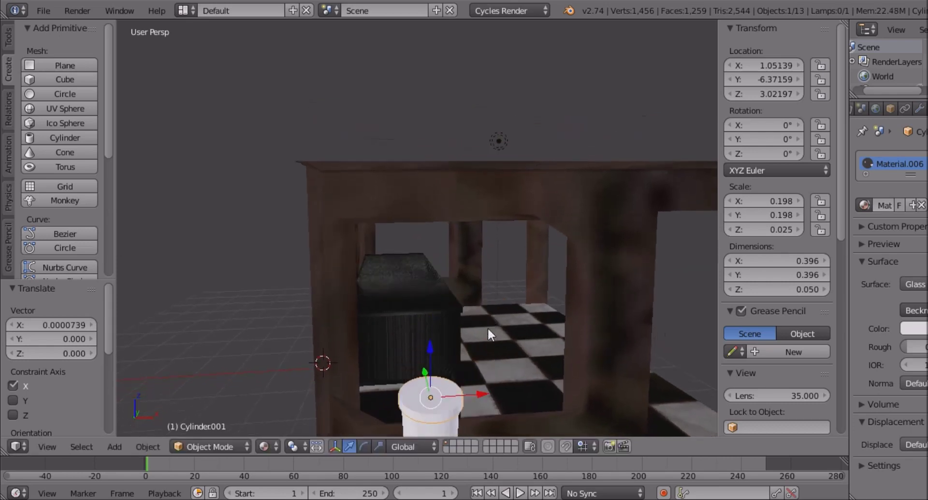
{"action": "middle_click_drag", "start_coordinate": [255, 434], "coordinate": [256, 438]}
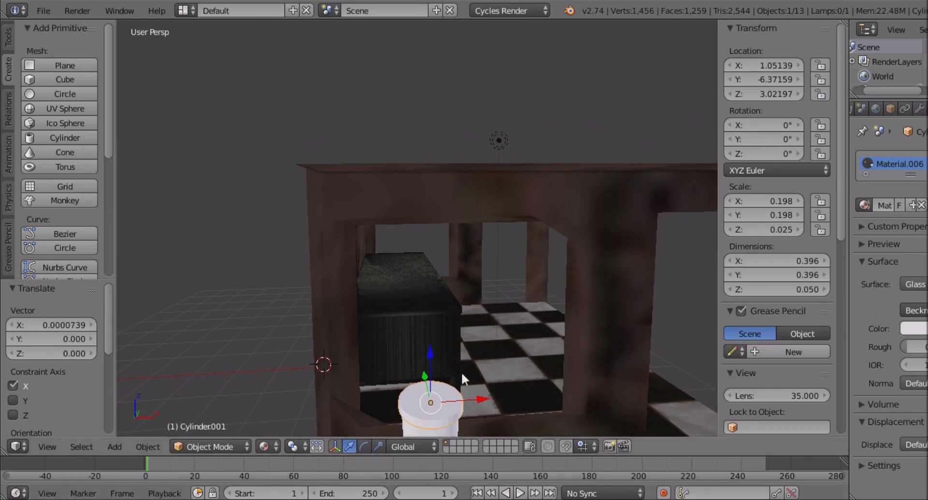
{"action": "middle_click_drag", "start_coordinate": [530, 355], "coordinate": [532, 327]}
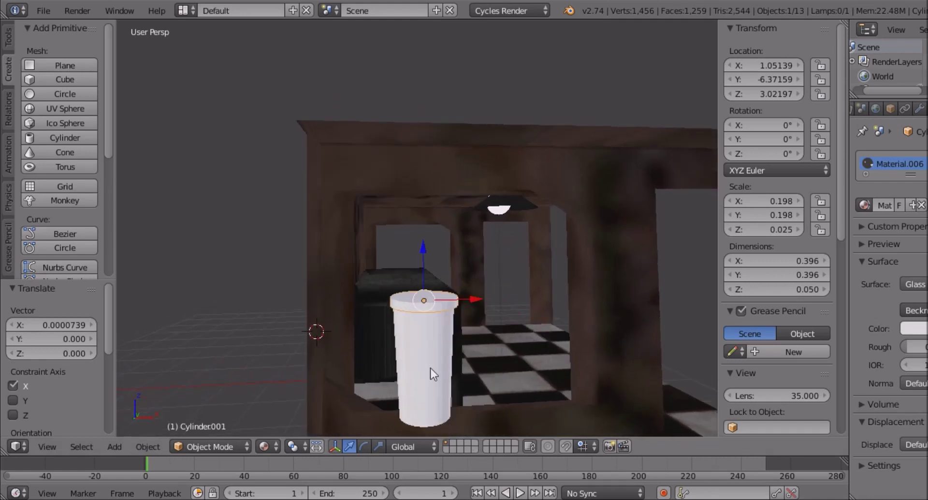
{"action": "middle_click_drag", "start_coordinate": [430, 368], "coordinate": [428, 378]}
- Enter Edit Mode on the lid, switch to face selection, and select its top face
{"action": "left_click", "coordinate": [221, 445]}
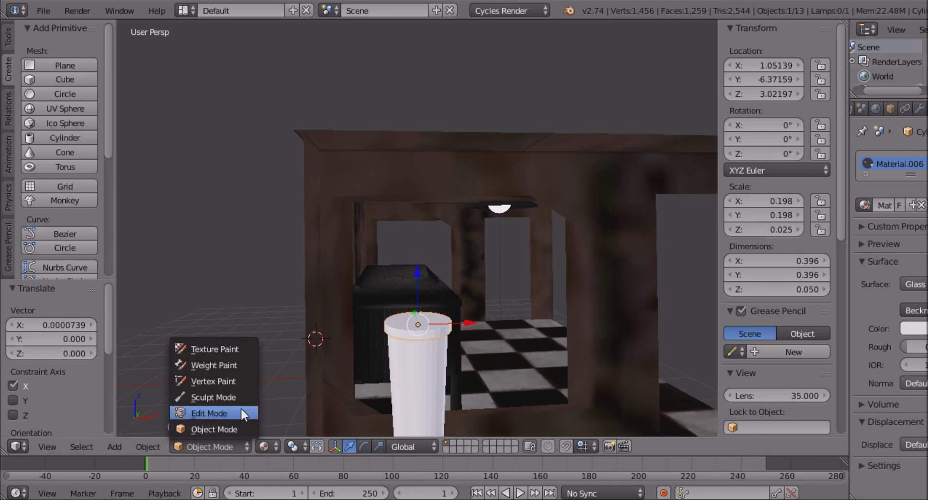
{"action": "left_click", "coordinate": [213, 413]}
{"action": "right_click", "coordinate": [442, 331]}
{"action": "key", "text": "ctrl+Tab"}
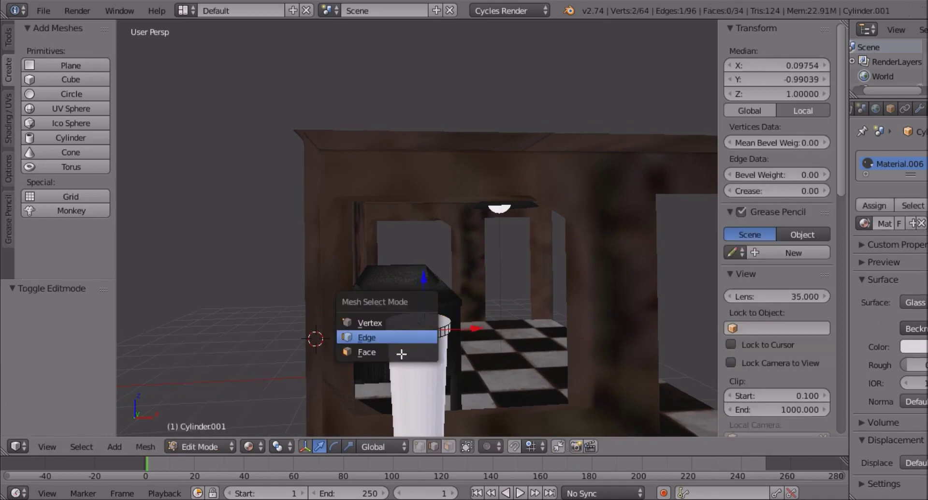
{"action": "left_click", "coordinate": [401, 354]}
{"action": "right_click", "coordinate": [418, 321]}
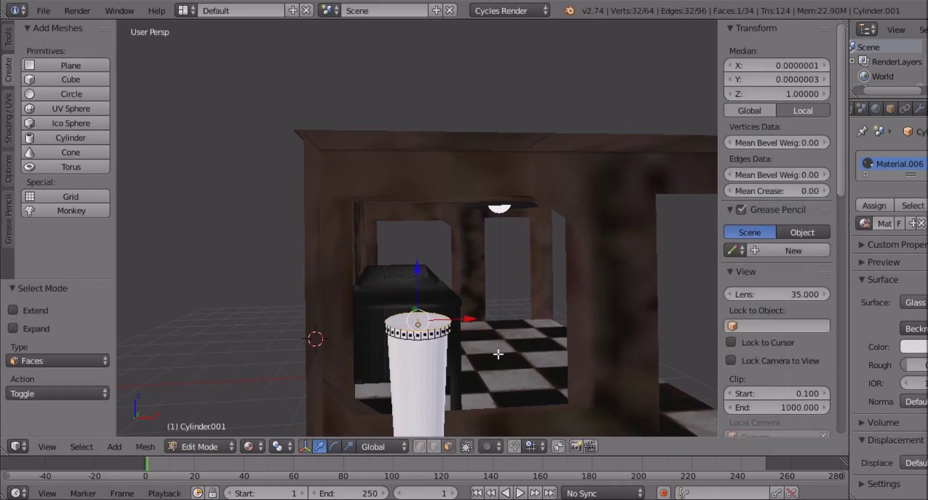
- Extrude the lid's top face upward by about 0.022 and scale it inward to about 0.29
{"action": "key", "text": "e"}
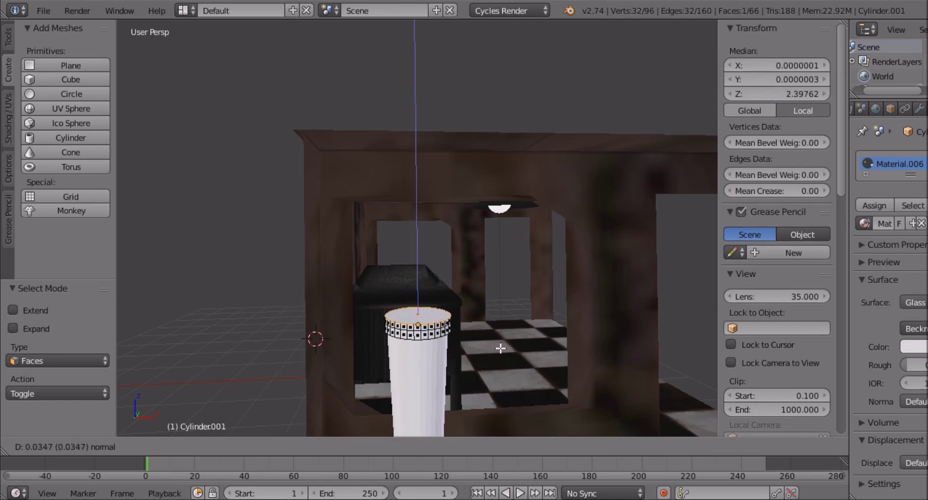
{"action": "left_click", "coordinate": [501, 352]}
{"action": "key", "text": "s"}
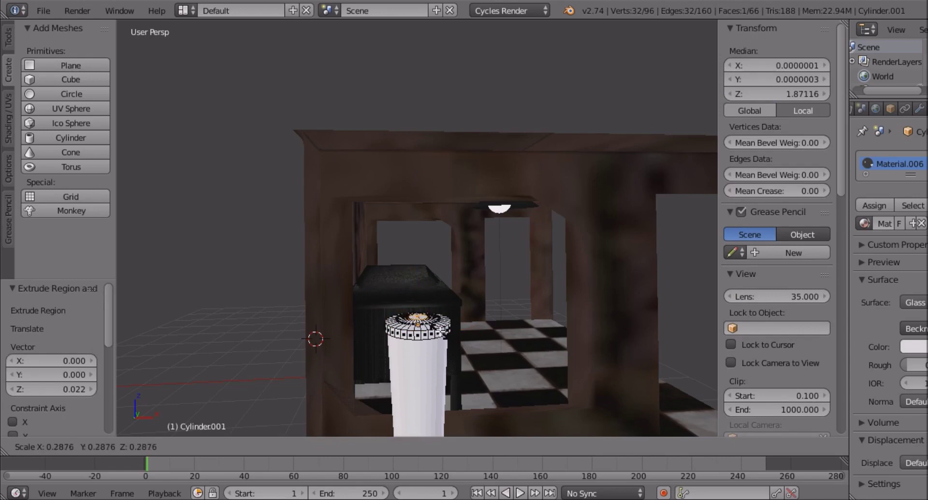
{"action": "left_click", "coordinate": [441, 330]}
- Delete the shrunken top face to open a hole in the lid, and return to Object Mode
{"action": "key", "text": "x"}
{"action": "left_click", "coordinate": [441, 334]}
{"action": "middle_click_drag", "start_coordinate": [443, 333], "coordinate": [417, 348]}
{"action": "left_click", "coordinate": [203, 447]}
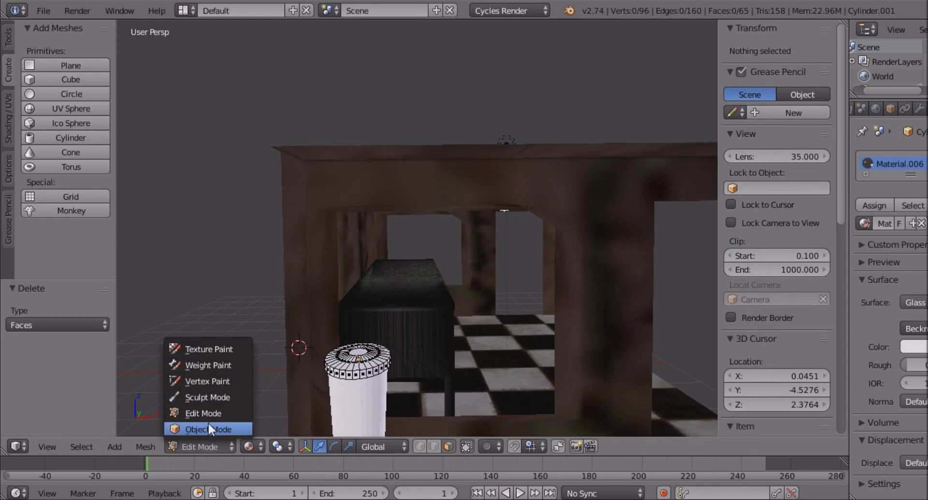
{"action": "left_click", "coordinate": [208, 423]}
{"action": "middle_click_drag", "start_coordinate": [312, 388], "coordinate": [324, 384]}
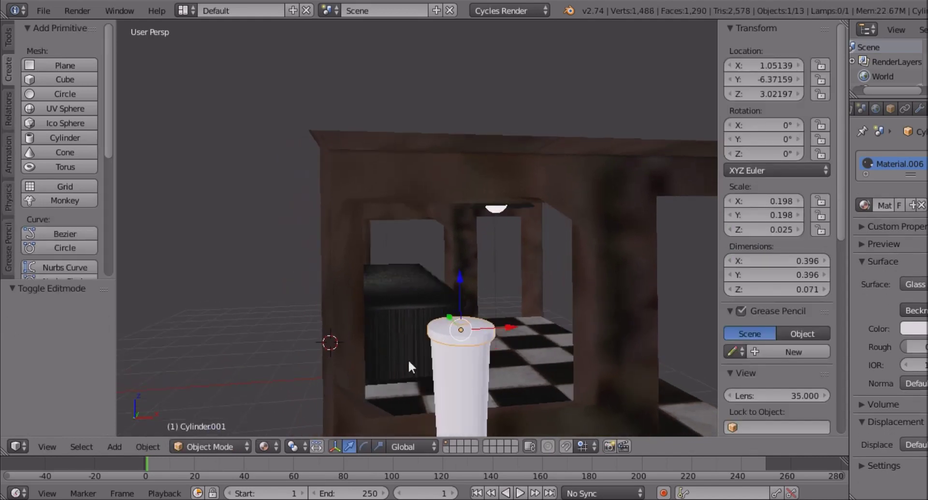
{"action": "middle_click_drag", "start_coordinate": [408, 359], "coordinate": [408, 357]}
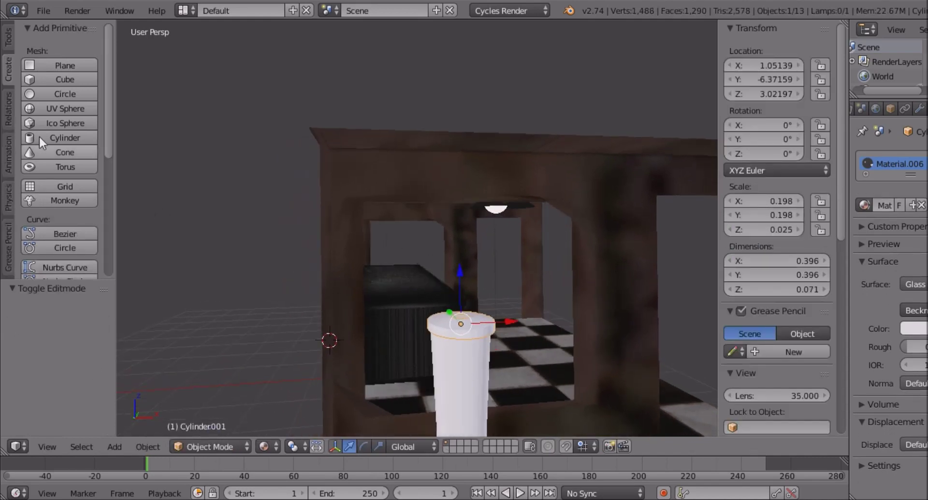
- Add another 32-vertex cylinder beside the cup and scale it along X to about 0.184
{"action": "left_click", "coordinate": [58, 138]}
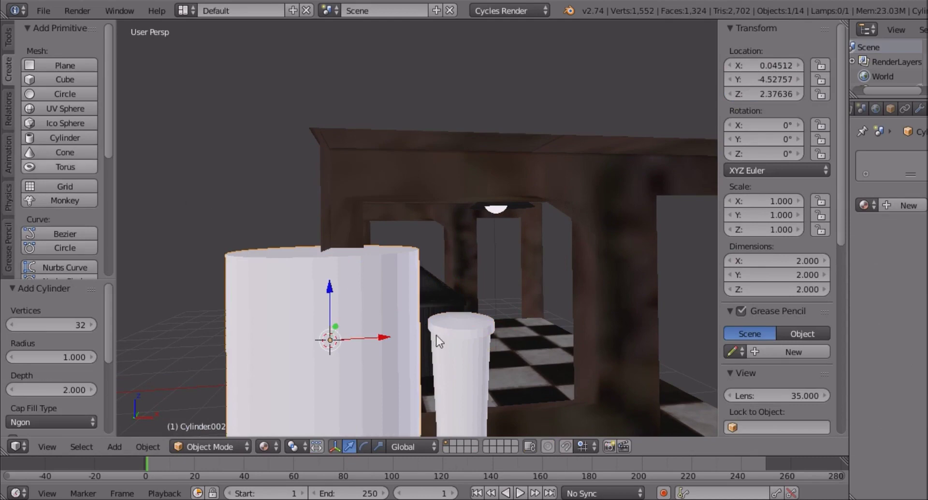
{"action": "scroll", "coordinate": [490, 340], "scroll_direction": "down", "scroll_amount": 2}
{"action": "key", "text": "s"}
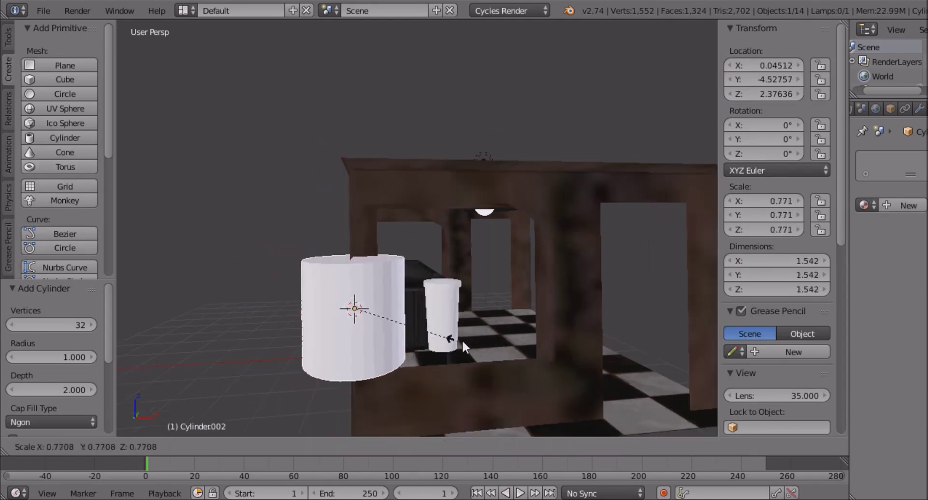
{"action": "right_click", "coordinate": [491, 345]}
{"action": "key", "text": "s"}
{"action": "key", "text": "x"}
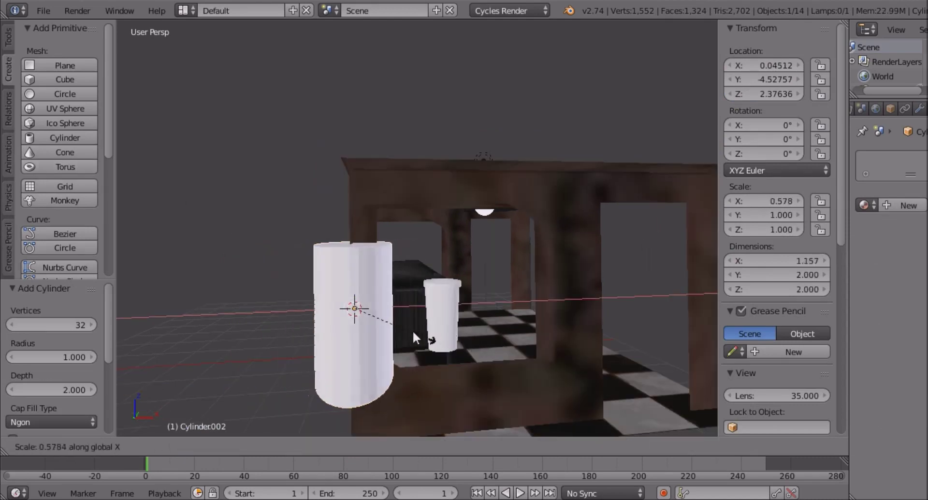
{"action": "left_click", "coordinate": [434, 358]}
- Scale the new cylinder along Y to about 0.235 and move it along Y to about -6.15
{"action": "middle_click_drag", "start_coordinate": [434, 358], "coordinate": [410, 370]}
{"action": "scroll", "coordinate": [410, 370], "scroll_direction": "up", "scroll_amount": 1}
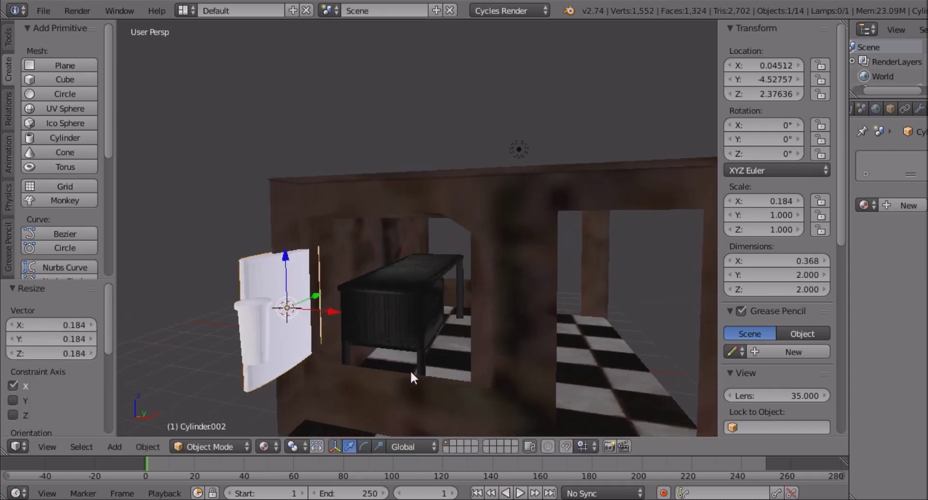
{"action": "key", "text": "s"}
{"action": "key", "text": "y"}
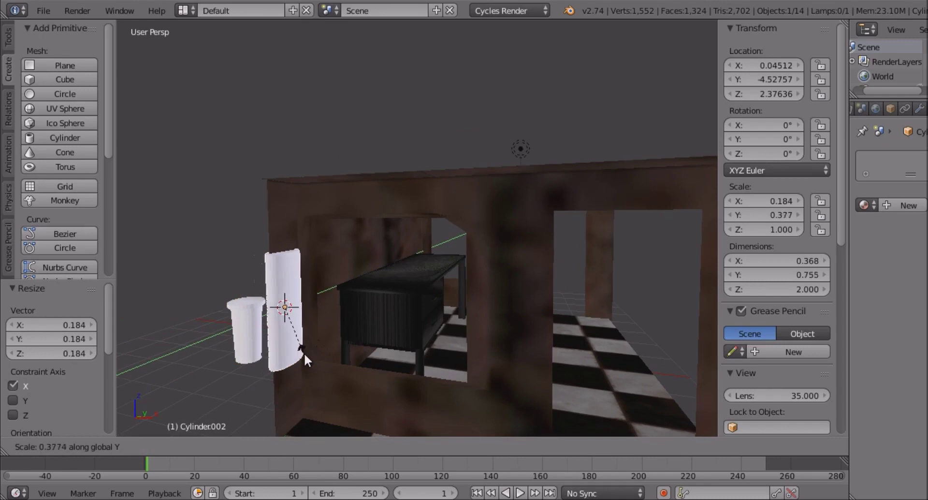
{"action": "left_click", "coordinate": [295, 339]}
{"action": "key", "text": "g"}
{"action": "key", "text": "y"}
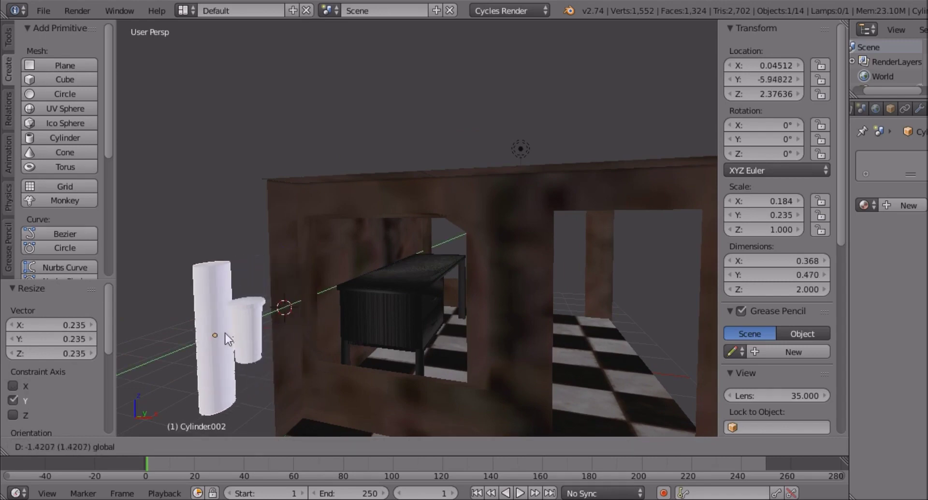
{"action": "left_click", "coordinate": [265, 358]}
- Thin the cylinder into a rod by scaling it along X to about 0.088 and along Y by about 0.363
{"action": "middle_click_drag", "start_coordinate": [265, 358], "coordinate": [341, 374]}
{"action": "middle_click_drag", "start_coordinate": [420, 383], "coordinate": [444, 322]}
{"action": "key", "text": "s"}
{"action": "key", "text": "x"}
{"action": "left_click", "coordinate": [387, 313]}
{"action": "middle_click_drag", "start_coordinate": [387, 313], "coordinate": [382, 356]}
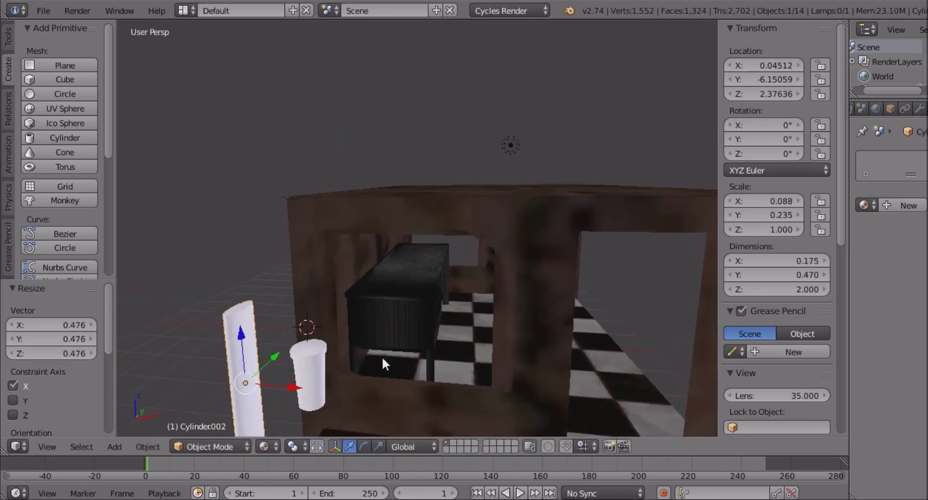
{"action": "key", "text": "s"}
{"action": "key", "text": "y"}
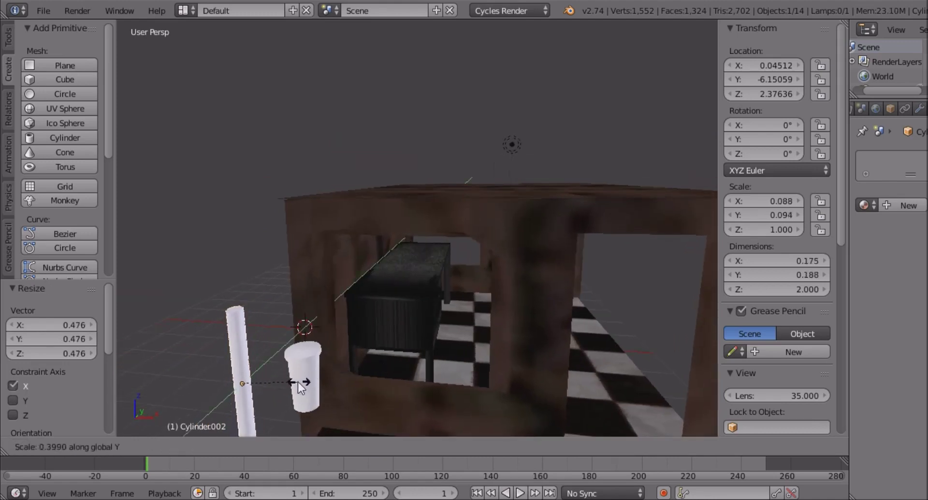
{"action": "left_click", "coordinate": [294, 382]}
- Scale the whole rod down uniformly to a Z scale of about 0.257 for use as a straw
{"action": "middle_click_drag", "start_coordinate": [295, 382], "coordinate": [589, 387]}
{"action": "key", "text": "s"}
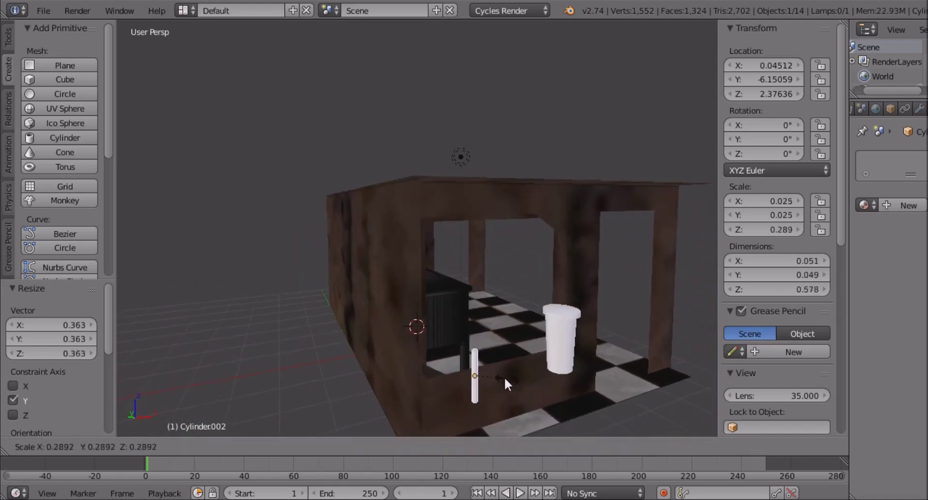
{"action": "left_click", "coordinate": [504, 376]}
- Move the straw to about X 0.224, Y -6.73 and raise it to about Z 3.04
{"action": "key", "text": "g"}
{"action": "key", "text": "y"}
{"action": "left_click", "coordinate": [524, 391]}
{"action": "key", "text": "g"}
{"action": "left_click", "coordinate": [522, 350]}
{"action": "key", "text": "g"}
{"action": "key", "text": "z"}
{"action": "left_click", "coordinate": [529, 285]}
{"action": "mouse_move", "coordinate": [529, 286]}
{"action": "middle_mouse_down"}
{"action": "mouse_move", "coordinate": [511, 294]}
{"action": "mouse_move", "coordinate": [531, 300]}
{"action": "middle_mouse_up"}
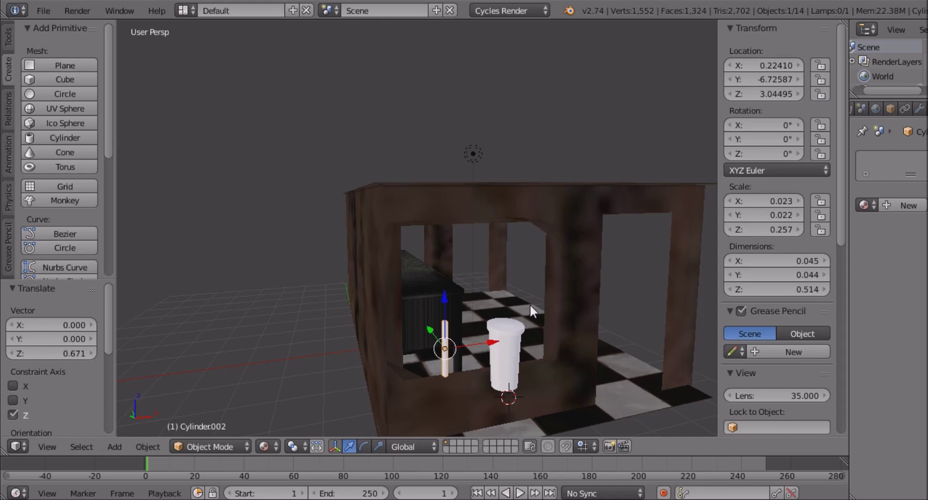
- Move the straw along Y to about -7.89 and raise it along Z to about 3.63
{"action": "key", "text": "g"}
{"action": "key", "text": "y"}
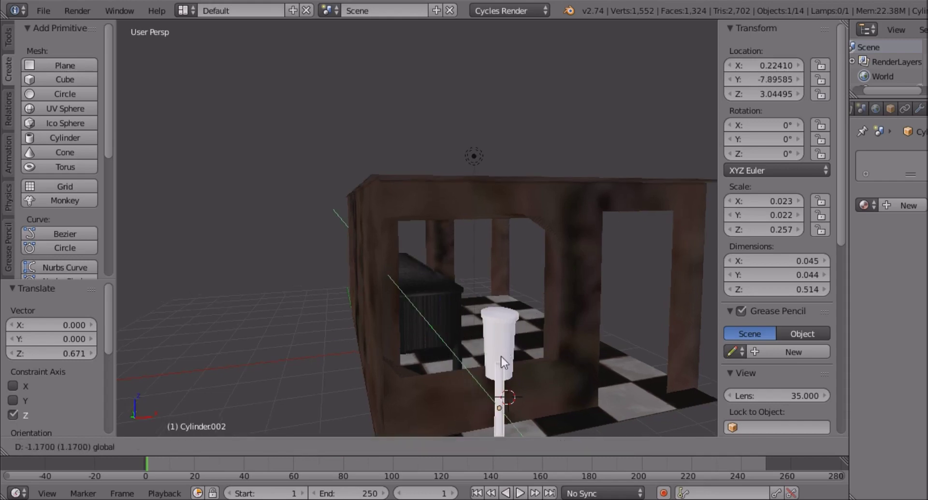
{"action": "left_click", "coordinate": [515, 339]}
{"action": "key", "text": "g"}
{"action": "key", "text": "z"}
{"action": "left_click", "coordinate": [509, 265]}
- Move the straw toward the cup, along X to about 1.41 and along Y to about -7.46
{"action": "middle_click_drag", "start_coordinate": [499, 284], "coordinate": [370, 336]}
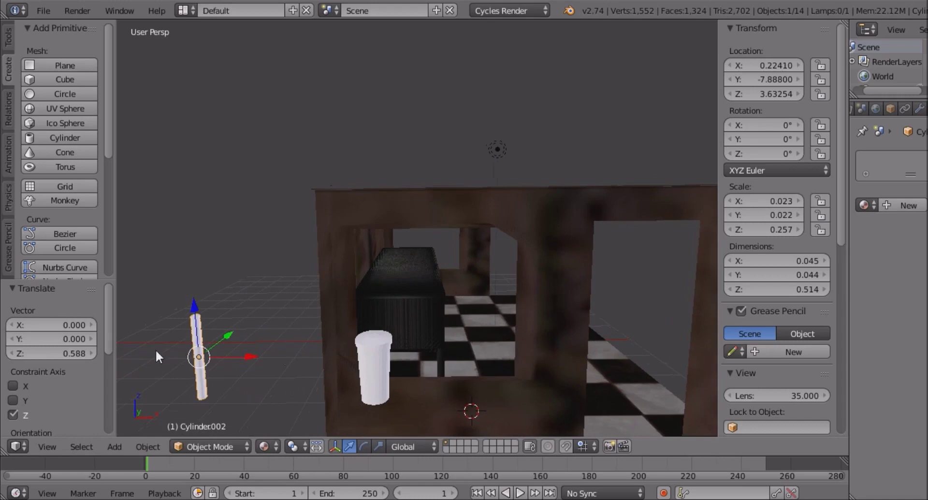
{"action": "middle_click_drag", "start_coordinate": [157, 352], "coordinate": [291, 366]}
{"action": "key", "text": "g"}
{"action": "key", "text": "x"}
{"action": "left_click", "coordinate": [271, 325]}
{"action": "key", "text": "g"}
{"action": "key", "text": "y"}
{"action": "left_click", "coordinate": [303, 321]}
{"action": "key", "text": "g"}
{"action": "key", "text": "x"}
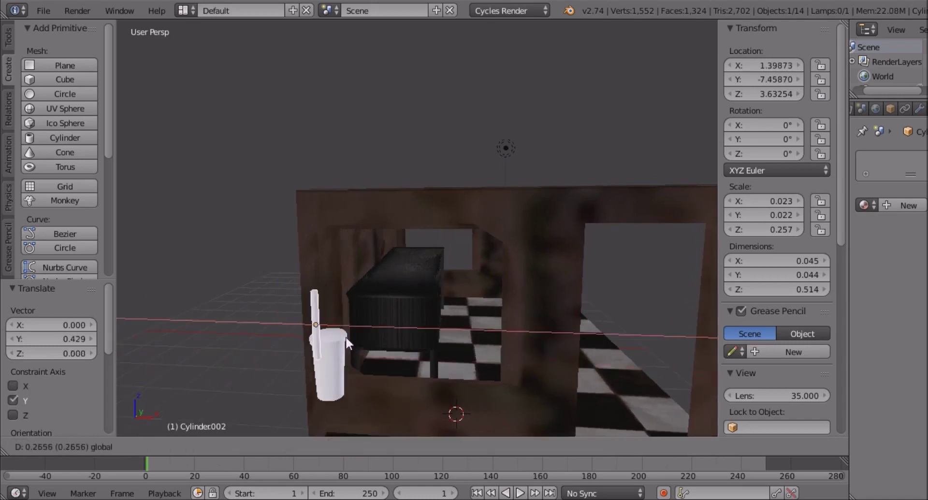
{"action": "left_click", "coordinate": [341, 339]}
- Bring the straw above the lid at about X 1.55, Y -6.95 and lower it to about Z 3.47
{"action": "middle_click_drag", "start_coordinate": [341, 339], "coordinate": [321, 318]}
{"action": "key", "text": "g"}
{"action": "key", "text": "y"}
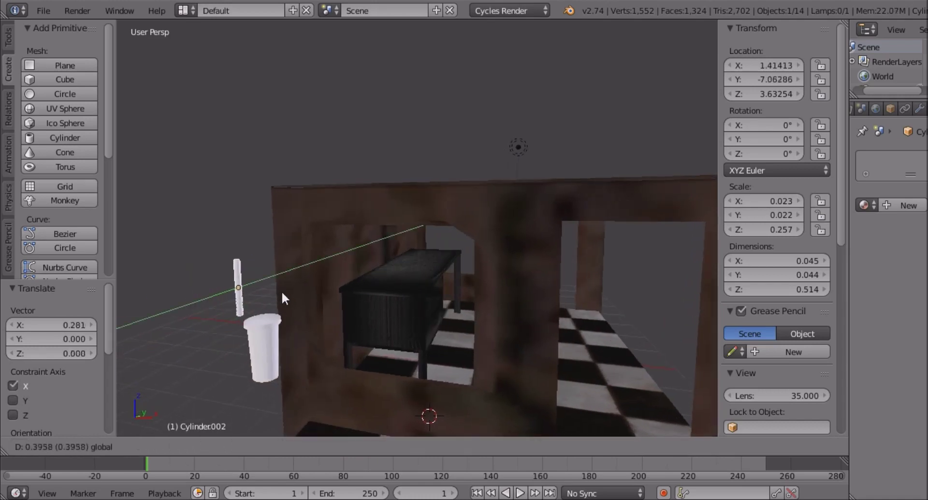
{"action": "key", "text": "x"}
{"action": "left_click", "coordinate": [270, 286]}
{"action": "key", "text": "g"}
{"action": "key", "text": "z"}
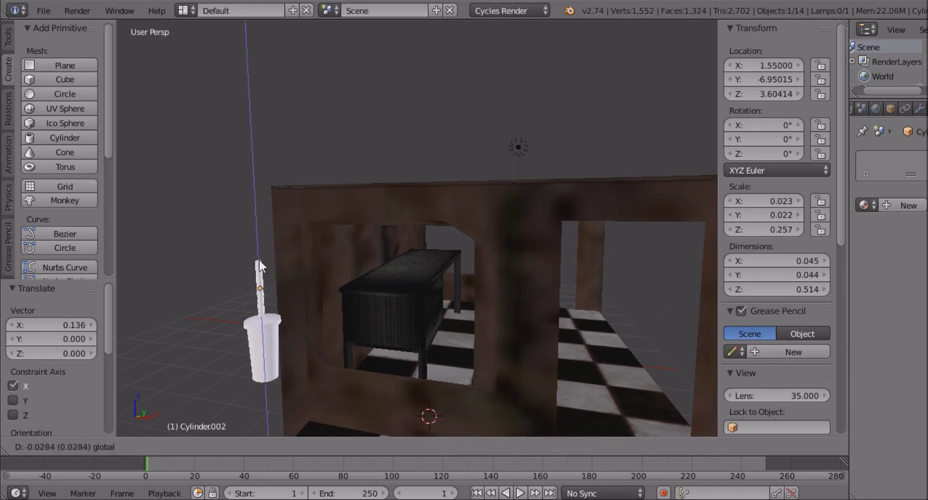
{"action": "left_click", "coordinate": [292, 301]}
- Adjust the straw's position above the cup to about X 1.36, Y -6.50 and Z 3.35
{"action": "key", "text": "g"}
{"action": "key", "text": "x"}
{"action": "key", "text": "y"}
{"action": "left_click", "coordinate": [290, 305]}
{"action": "key", "text": "g"}
{"action": "key", "text": "x"}
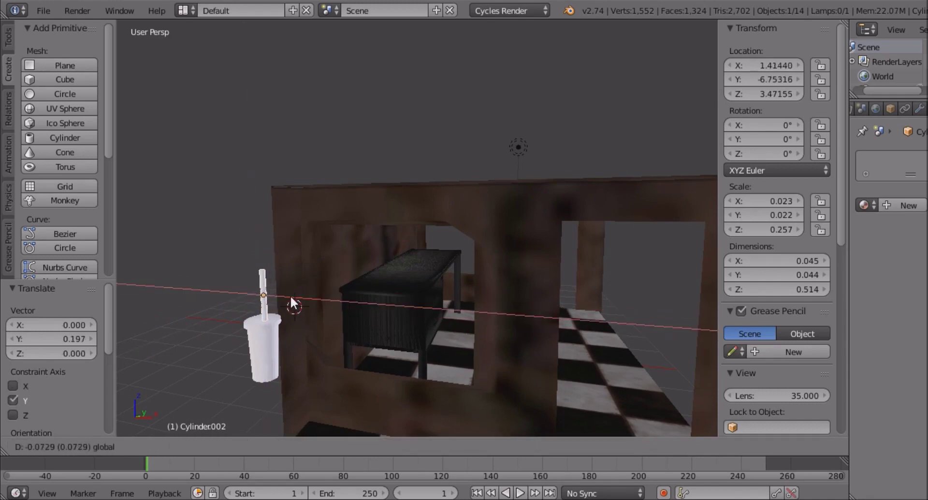
{"action": "left_click", "coordinate": [254, 264]}
{"action": "key", "text": "g"}
{"action": "key", "text": "z"}
{"action": "key", "text": "y"}
{"action": "left_click", "coordinate": [299, 308]}
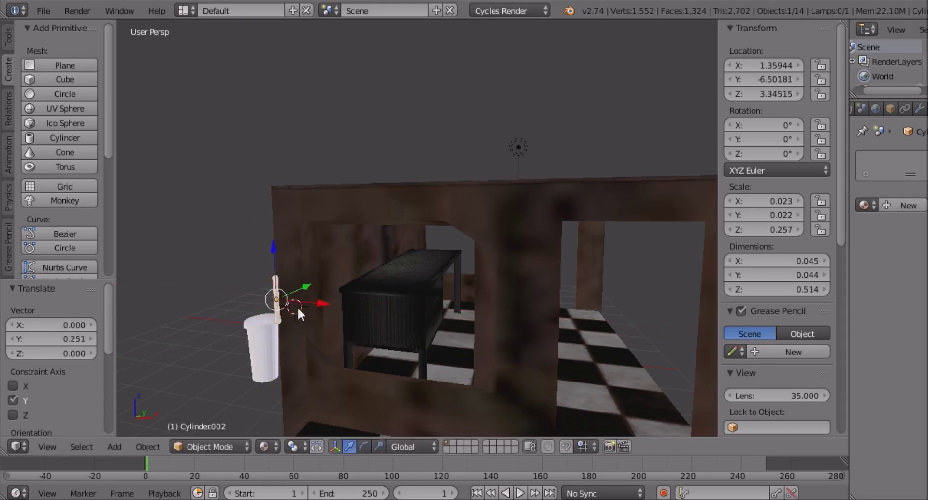
- Move the straw over the lid to about X 1.09, Y -6.41 and lower it to about Z 3.18
{"action": "key", "text": "g"}
{"action": "key", "text": "x"}
{"action": "left_click", "coordinate": [275, 291]}
{"action": "key", "text": "g"}
{"action": "key", "text": "y"}
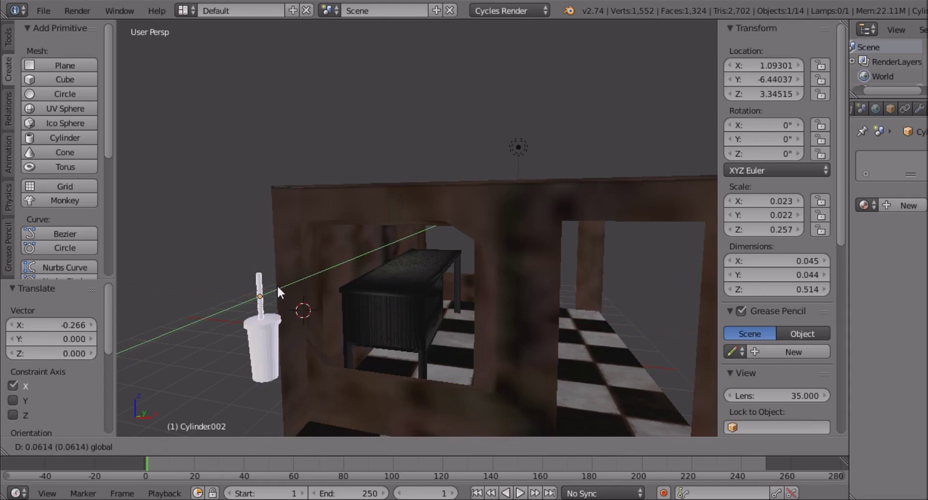
{"action": "left_click", "coordinate": [265, 267]}
{"action": "key", "text": "g"}
{"action": "key", "text": "z"}
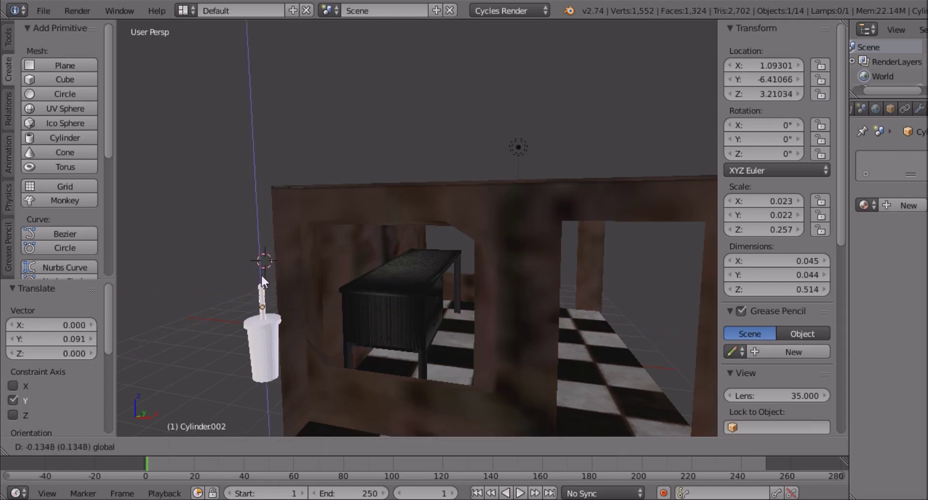
{"action": "left_click", "coordinate": [262, 276]}
- Shift the straw along X to about 1.04 to line it up with the lid's hole
{"action": "middle_click_drag", "start_coordinate": [301, 288], "coordinate": [332, 294]}
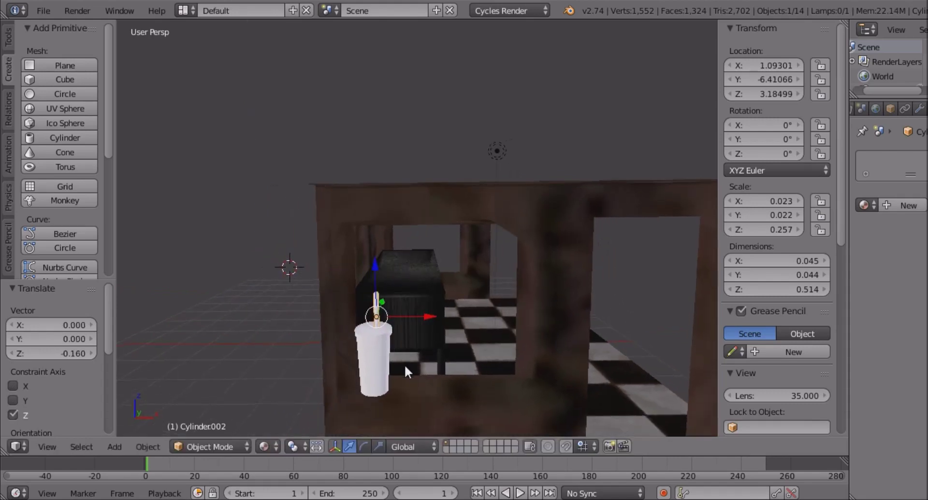
{"action": "scroll", "coordinate": [404, 364], "scroll_direction": "up", "scroll_amount": 2}
{"action": "key", "text": "g"}
{"action": "key", "text": "x"}
{"action": "left_click", "coordinate": [369, 376]}
- Enlarge the straw uniformly by about 1.17 and move it along Y to about -6.38
{"action": "middle_click_drag", "start_coordinate": [369, 376], "coordinate": [333, 359]}
{"action": "key", "text": "s"}
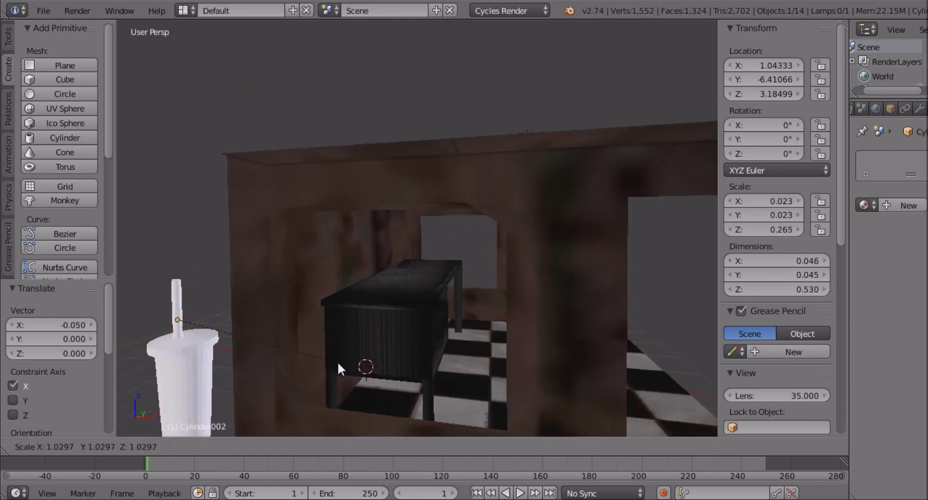
{"action": "left_click", "coordinate": [361, 359]}
{"action": "key", "text": "g"}
{"action": "key", "text": "y"}
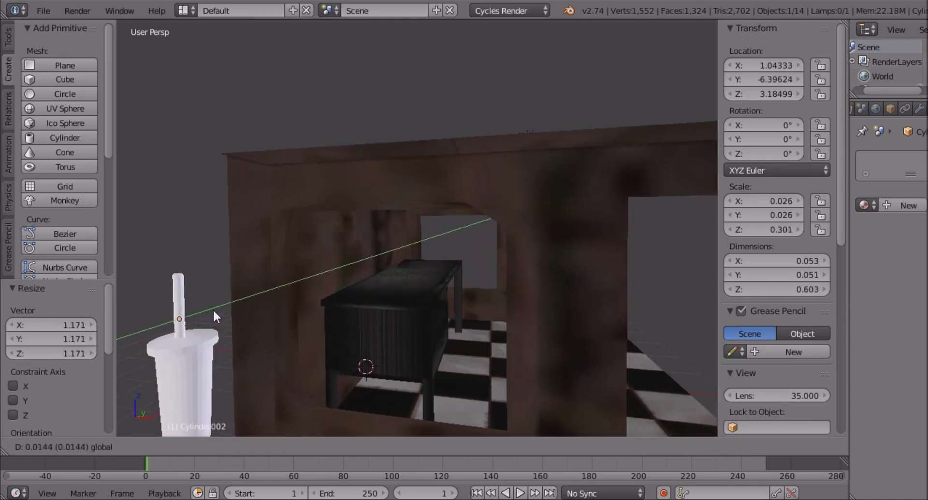
{"action": "left_click", "coordinate": [221, 316]}
- Thicken the straw by scaling it along X to about 0.033 and along Y to about 0.035
{"action": "key", "text": "s"}
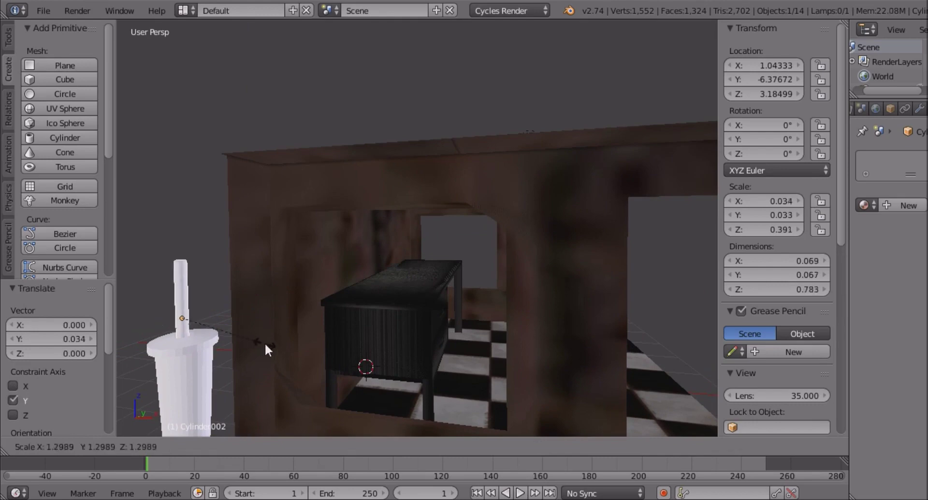
{"action": "key", "text": "x"}
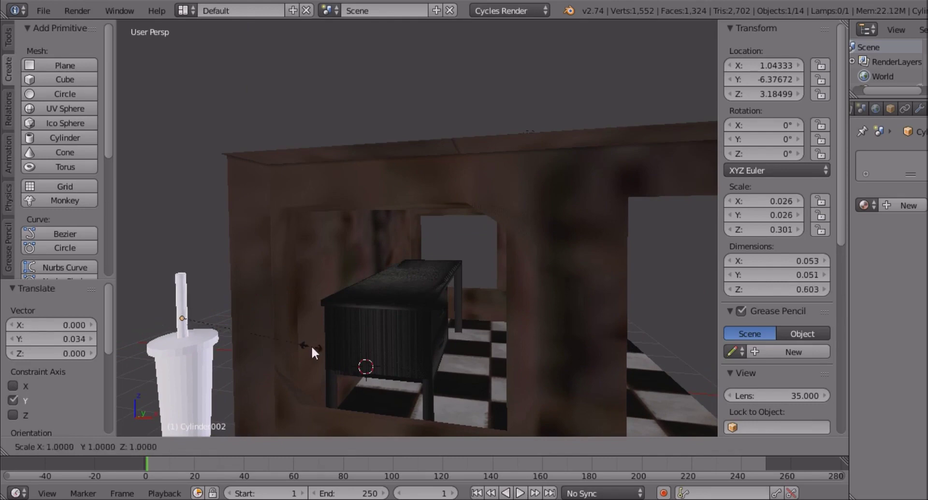
{"action": "left_click", "coordinate": [322, 344]}
{"action": "middle_click_drag", "start_coordinate": [323, 344], "coordinate": [343, 347]}
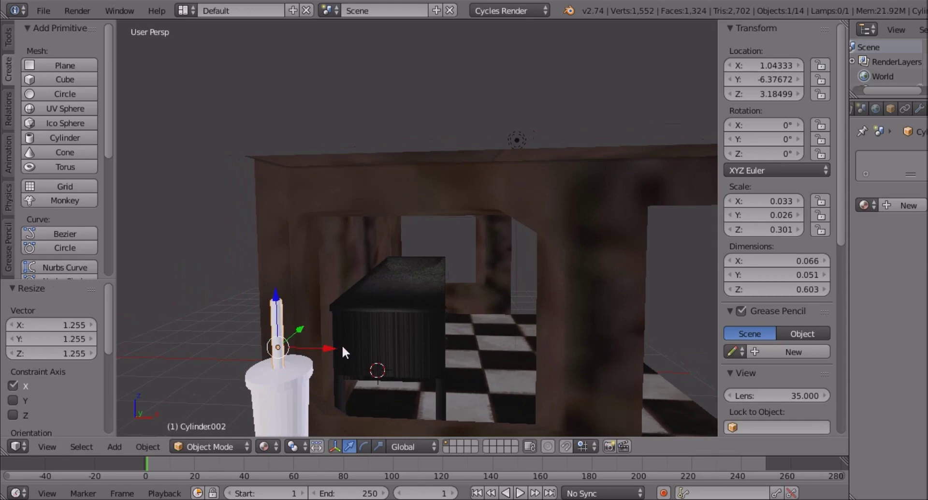
{"action": "key", "text": "s"}
{"action": "key", "text": "y"}
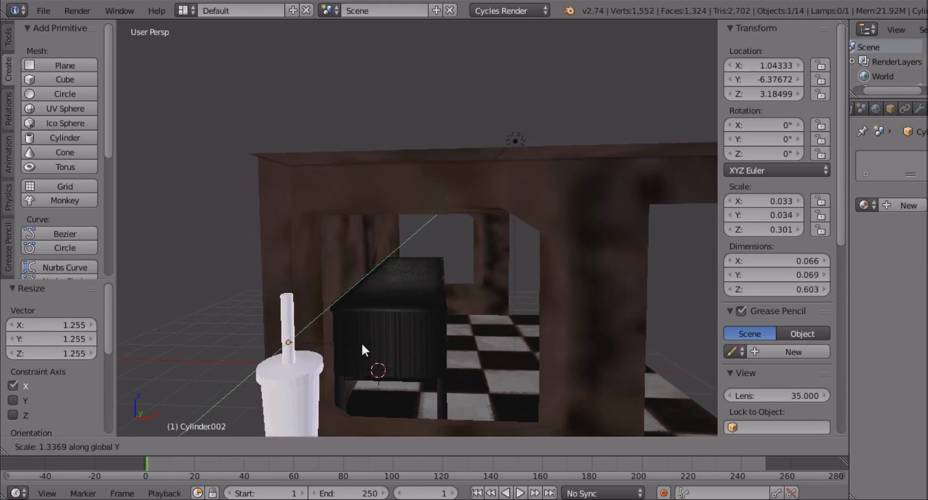
{"action": "left_click", "coordinate": [362, 342]}
- Lower the straw slightly along Z to about 3.17 so it sits in the lid
{"action": "scroll", "coordinate": [368, 336], "scroll_direction": "up", "scroll_amount": 3}
{"action": "middle_click_drag", "start_coordinate": [378, 341], "coordinate": [383, 331]}
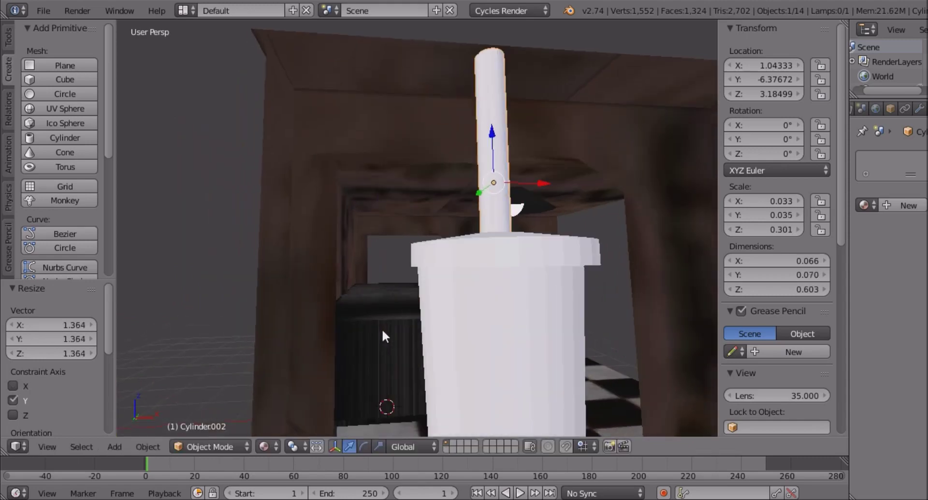
{"action": "middle_click_drag", "start_coordinate": [383, 404], "coordinate": [385, 467]}
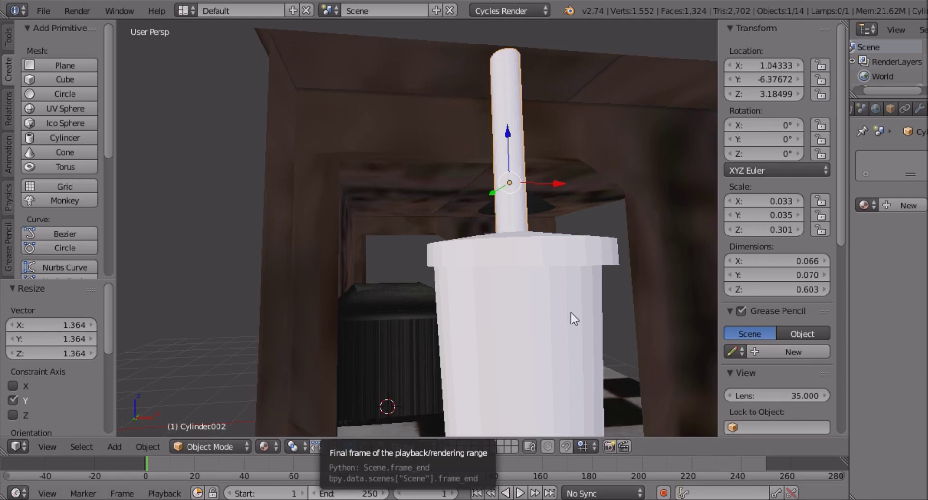
{"action": "middle_click_drag", "start_coordinate": [574, 267], "coordinate": [572, 275]}
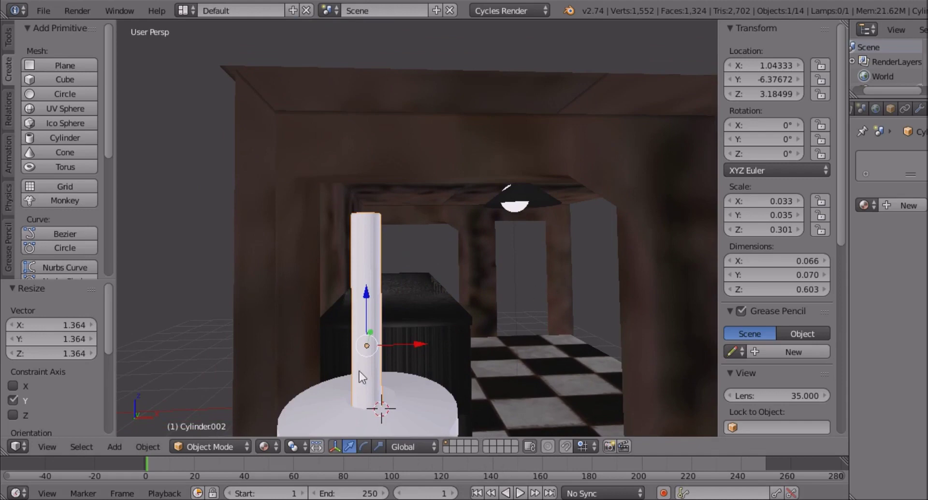
{"action": "left_click_drag", "start_coordinate": [358, 293], "coordinate": [219, 442]}
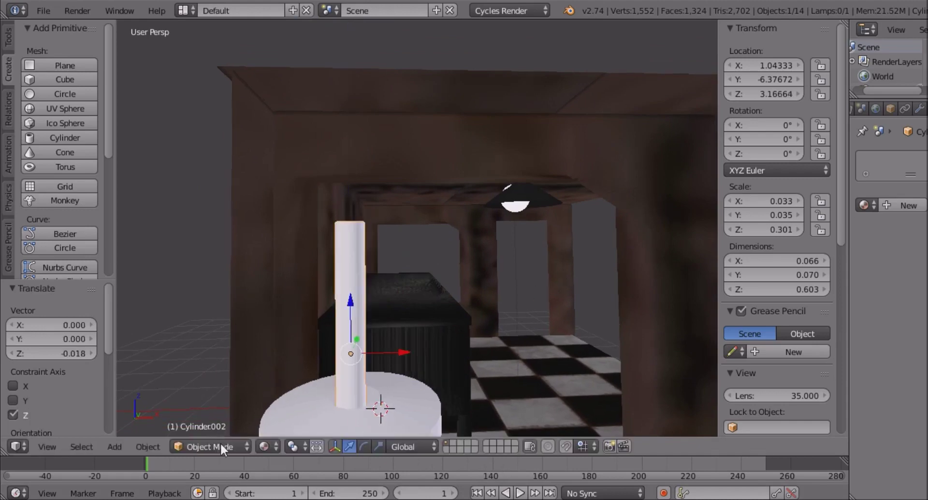
- Enter Edit Mode on the straw and extrude its top face upward by about 0.015
{"action": "left_click", "coordinate": [220, 445]}
{"action": "key", "text": "Tab"}
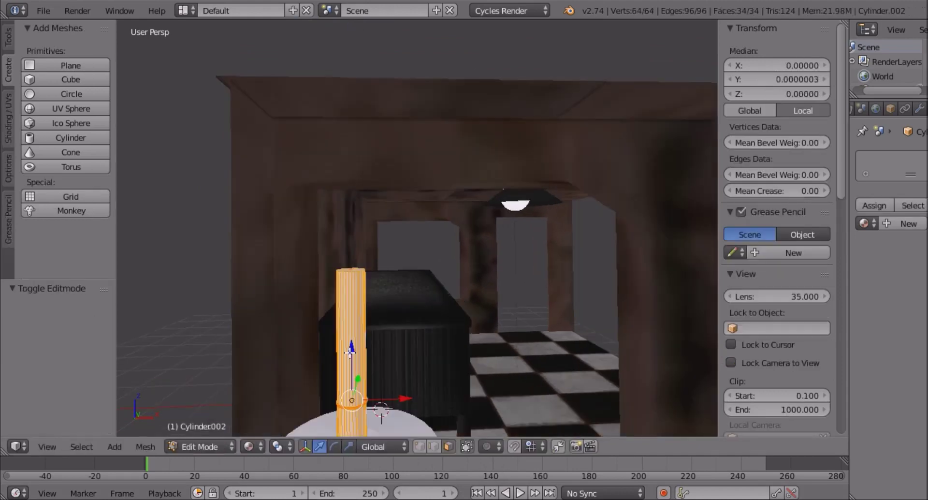
{"action": "middle_click_drag", "start_coordinate": [355, 340], "coordinate": [356, 330]}
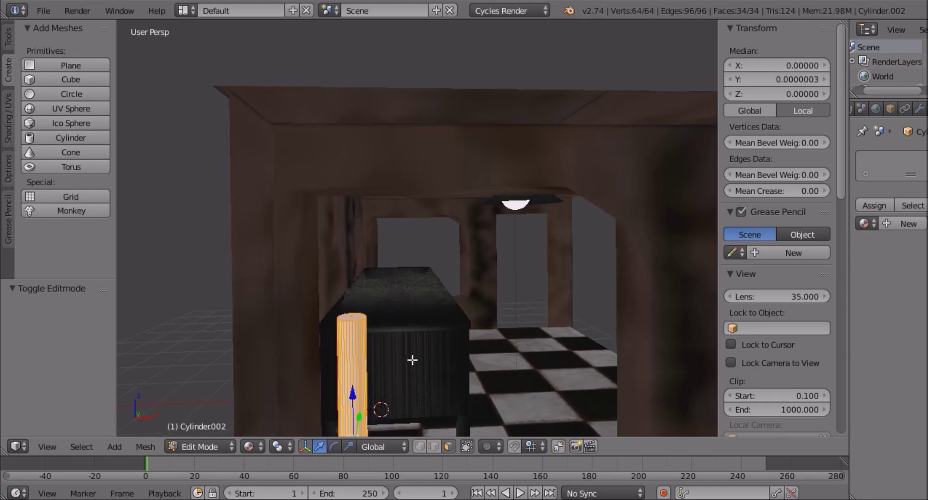
{"action": "key", "text": "e"}
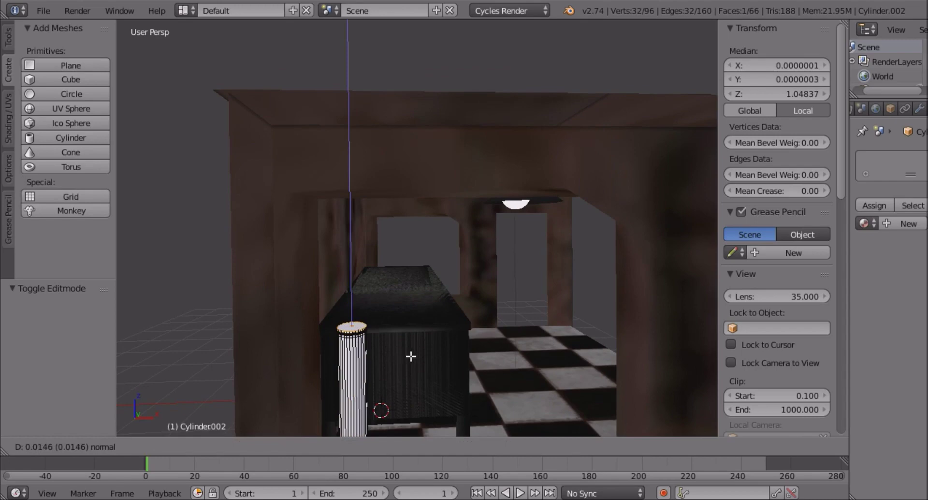
{"action": "left_click", "coordinate": [534, 370]}
- Rotate the straw's extruded top face about the global Y axis to begin the bend
{"action": "key", "text": "r"}
{"action": "key", "text": "x"}
{"action": "key", "text": "y"}
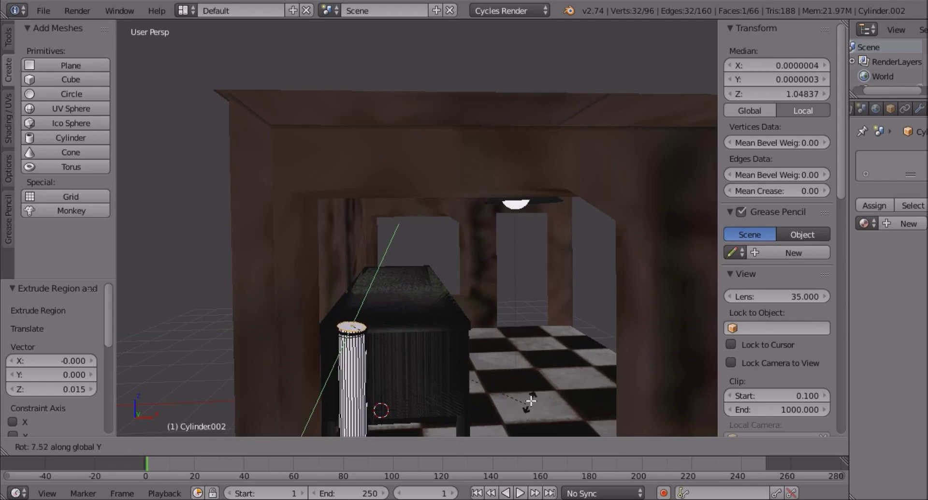
{"action": "left_click", "coordinate": [268, 431]}
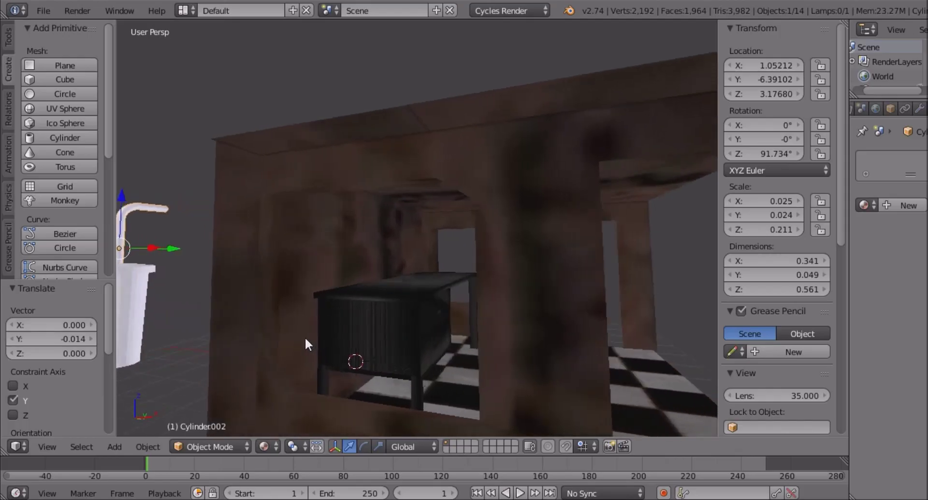
- Examine the bent straw and its fit in the cup's lid from several angles and distances
{"action": "middle_click_drag", "start_coordinate": [304, 336], "coordinate": [210, 328]}
{"action": "scroll", "coordinate": [211, 328], "scroll_direction": "up", "scroll_amount": 6}
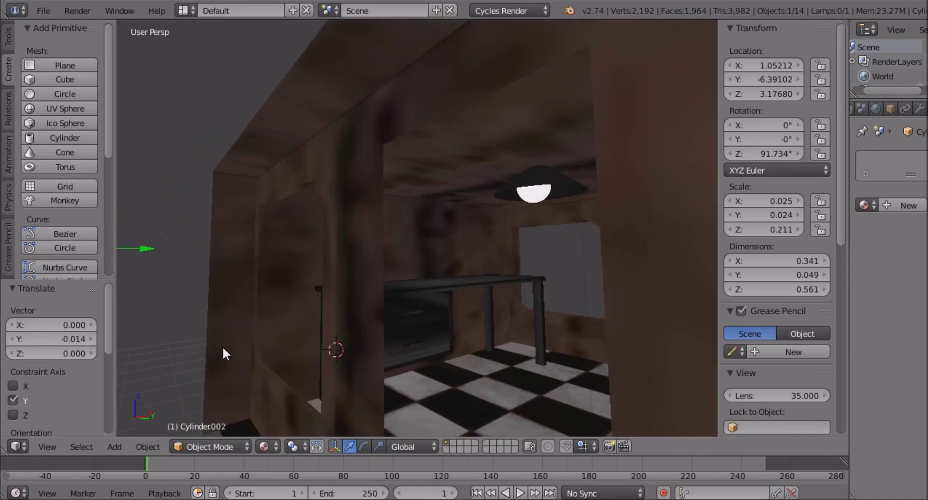
{"action": "scroll", "coordinate": [223, 348], "scroll_direction": "up", "scroll_amount": 1}
{"action": "scroll", "coordinate": [223, 345], "scroll_direction": "down", "scroll_amount": 4, "text": "shift"}
{"action": "scroll", "coordinate": [223, 343], "scroll_direction": "up", "scroll_amount": 3, "text": "shift"}
{"action": "scroll", "coordinate": [223, 340], "scroll_direction": "down", "scroll_amount": 5, "text": "ctrl"}
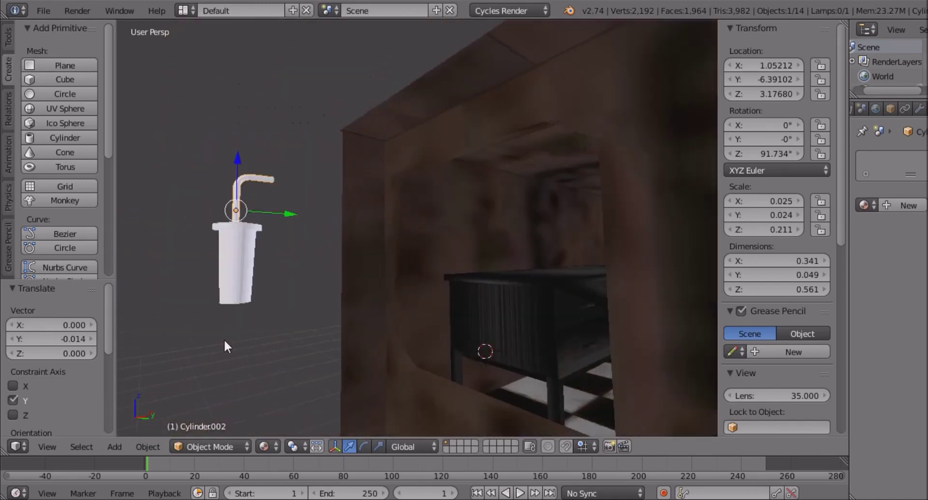
{"action": "middle_click_drag", "start_coordinate": [252, 328], "coordinate": [248, 334]}
{"action": "scroll", "coordinate": [248, 334], "scroll_direction": "up", "scroll_amount": 2}
{"action": "scroll", "coordinate": [248, 334], "scroll_direction": "up", "scroll_amount": 4, "text": "shift"}
{"action": "scroll", "coordinate": [249, 329], "scroll_direction": "up", "scroll_amount": 3}
{"action": "scroll", "coordinate": [250, 324], "scroll_direction": "down", "scroll_amount": 4, "text": "shift"}
{"action": "scroll", "coordinate": [252, 323], "scroll_direction": "up", "scroll_amount": 4, "text": "shift"}
{"action": "scroll", "coordinate": [252, 322], "scroll_direction": "down", "scroll_amount": 3}
{"action": "scroll", "coordinate": [252, 323], "scroll_direction": "up", "scroll_amount": 3}
{"action": "scroll", "coordinate": [251, 322], "scroll_direction": "down", "scroll_amount": 4, "text": "shift"}
{"action": "scroll", "coordinate": [252, 322], "scroll_direction": "up", "scroll_amount": 4, "text": "shift"}
{"action": "scroll", "coordinate": [252, 324], "scroll_direction": "down", "scroll_amount": 4, "text": "ctrl"}
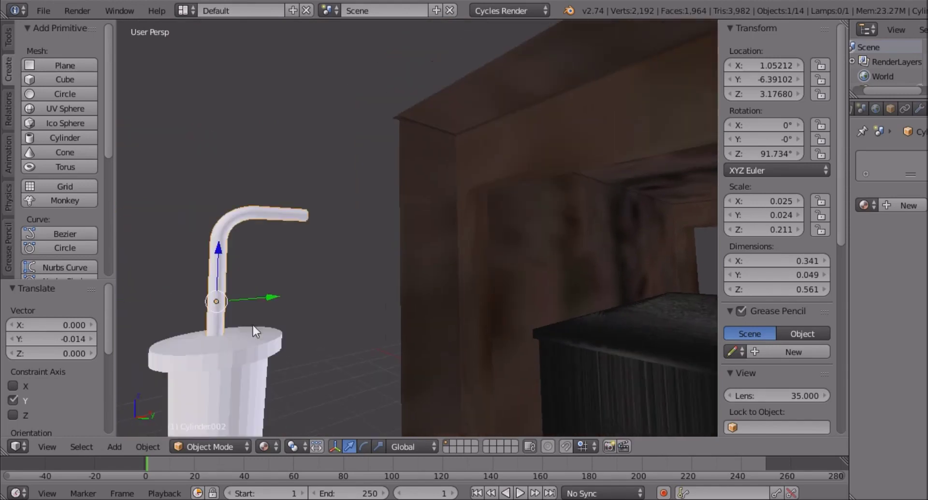
- Enter Edit Mode on the bent straw to work on its open end face
{"action": "scroll", "coordinate": [253, 322], "scroll_direction": "down", "scroll_amount": 3, "text": "ctrl"}
{"action": "scroll", "coordinate": [252, 322], "scroll_direction": "up", "scroll_amount": 4}
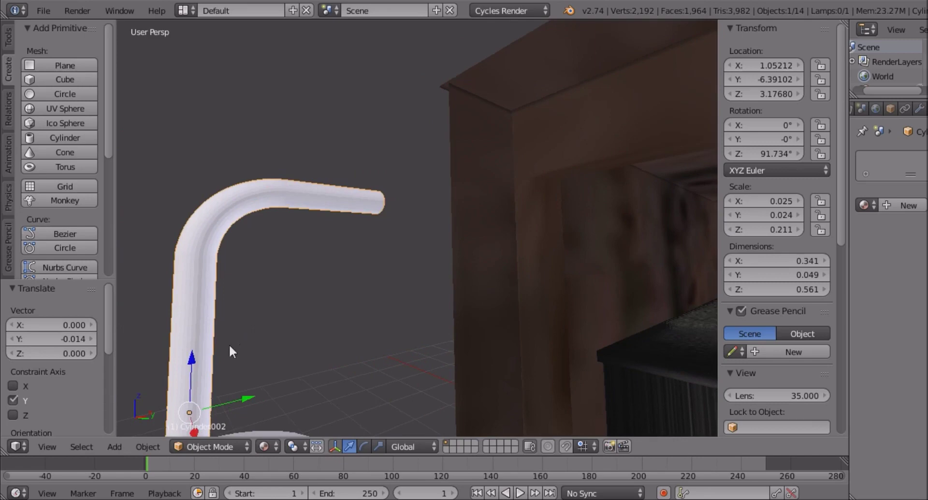
{"action": "left_click", "coordinate": [209, 447]}
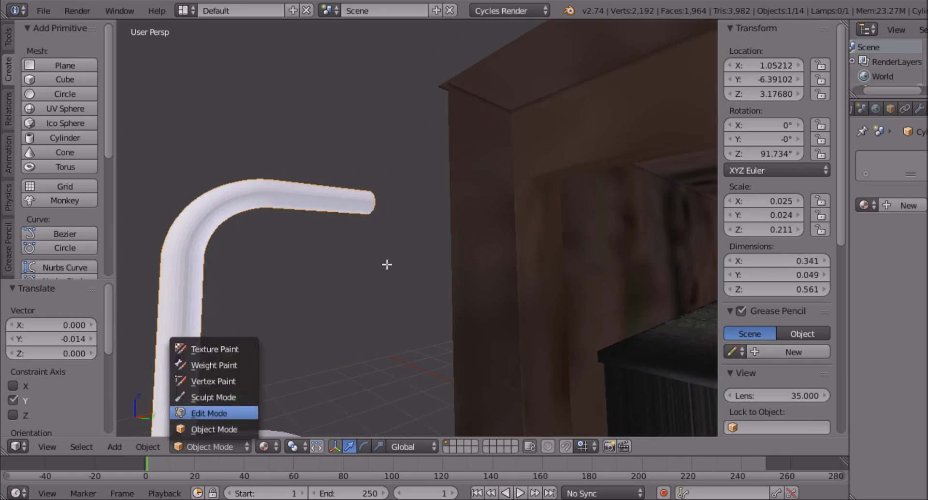
{"action": "key", "text": "Tab"}
{"action": "key", "text": "s"}
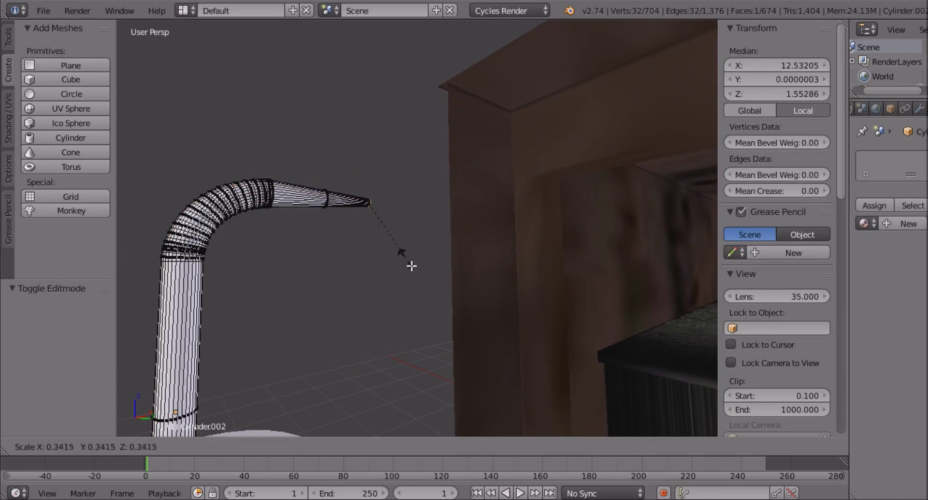
{"action": "key", "text": "Escape"}
{"action": "key", "text": "g"}
{"action": "key", "text": "z"}
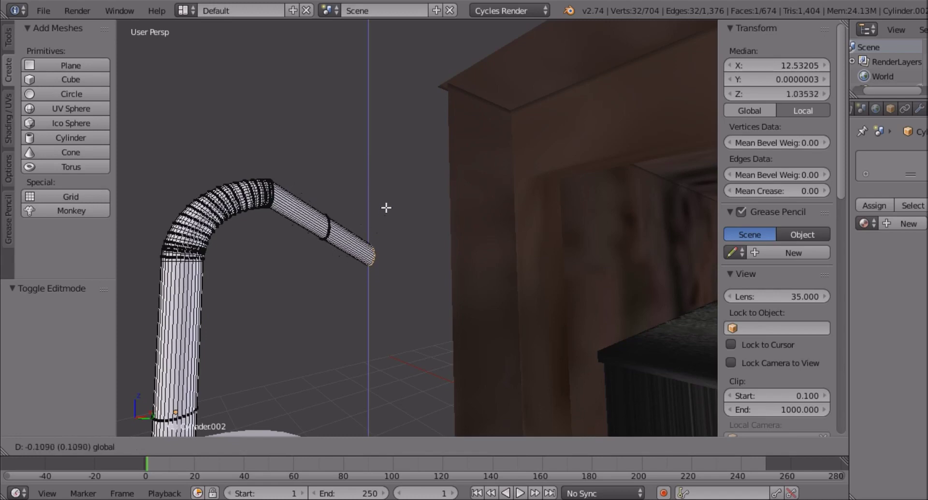
{"action": "left_click", "coordinate": [460, 286]}
{"action": "key", "text": "ctrl+z"}
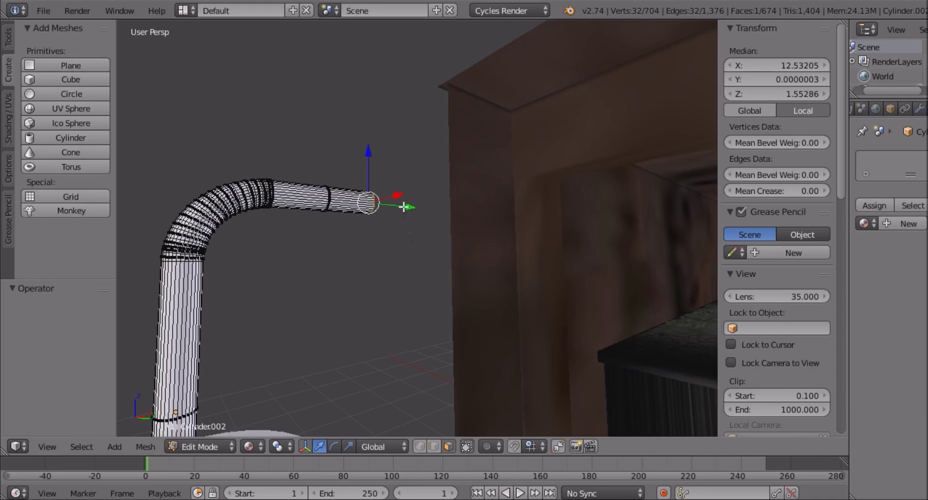
- Move the straw's end face back toward the bend by about 0.141 along the global Y axis
{"action": "key", "text": "g"}
{"action": "key", "text": "y"}
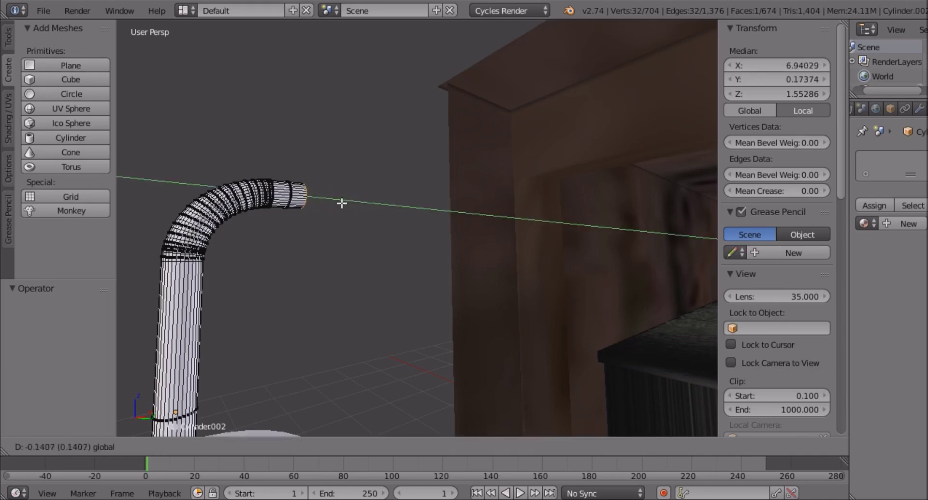
{"action": "left_click", "coordinate": [344, 245]}
- Extrude the straw's end face outward by about 0.03 and rotate it about 6.9° around the global Y axis
{"action": "key", "text": "g"}
{"action": "key", "text": "y"}
{"action": "key", "text": "y"}
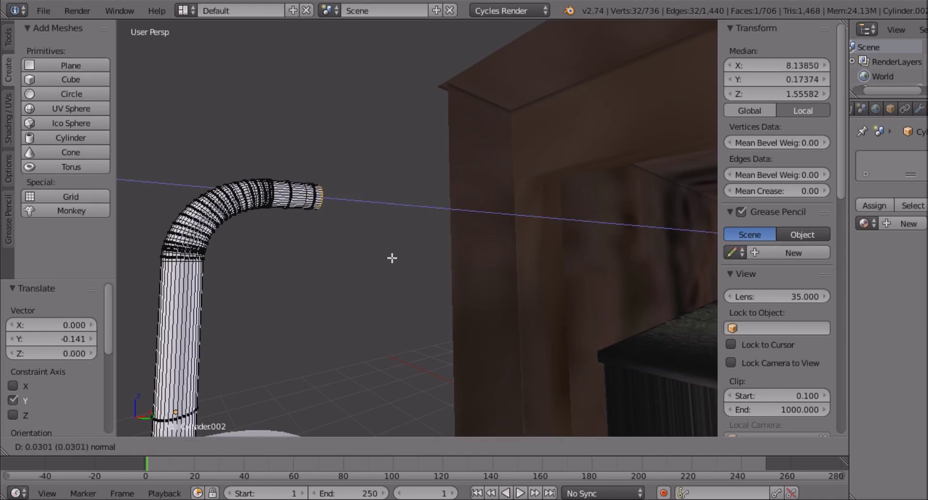
{"action": "left_click", "coordinate": [432, 381]}
{"action": "key", "text": "r"}
{"action": "key", "text": "y"}
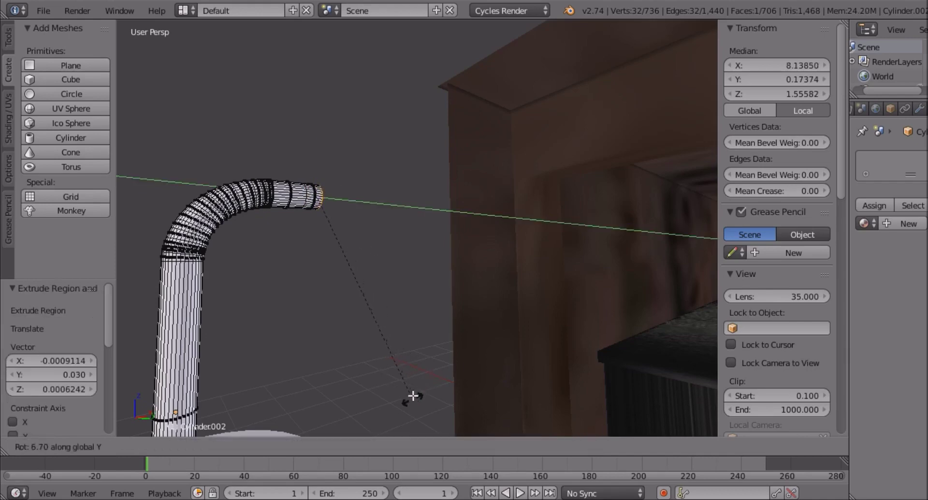
{"action": "left_click", "coordinate": [413, 395]}
- Extrude another straw segment of about 0.027 and rotate its end face about 5.3° around global Y
{"action": "key", "text": "g"}
{"action": "key", "text": "y"}
{"action": "key", "text": "y"}
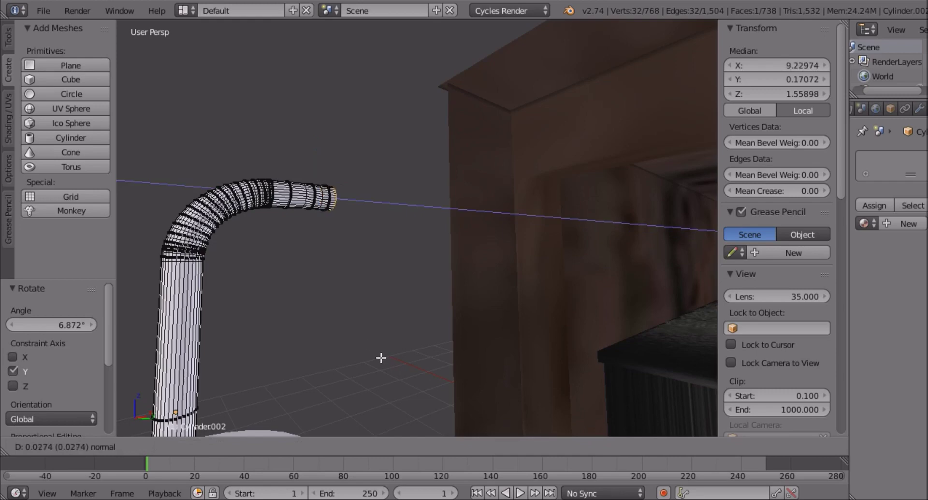
{"action": "left_click", "coordinate": [380, 356]}
{"action": "key", "text": "r"}
{"action": "key", "text": "y"}
{"action": "left_click", "coordinate": [373, 381]}
- Extend the straw with a further extrusion of about 0.037 and rotate the end face about 5.1° around global Y
{"action": "key", "text": "e"}
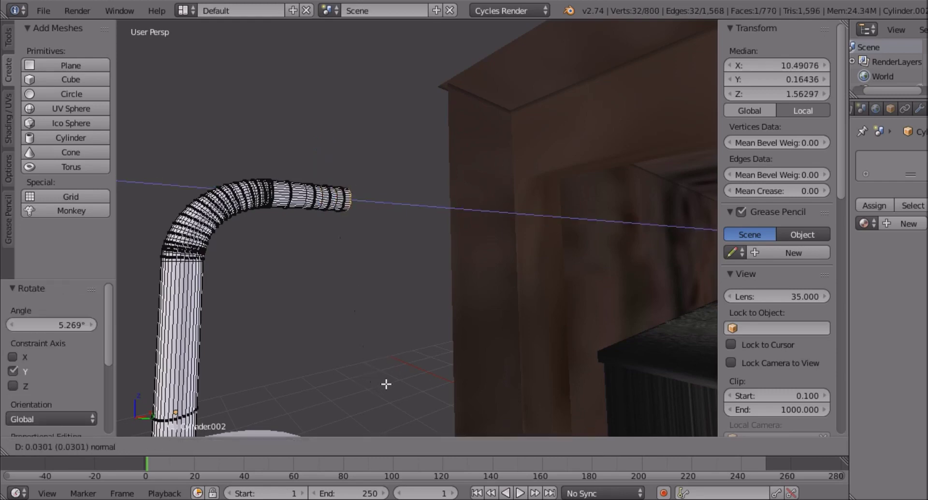
{"action": "left_click", "coordinate": [409, 374]}
{"action": "key", "text": "r"}
{"action": "key", "text": "y"}
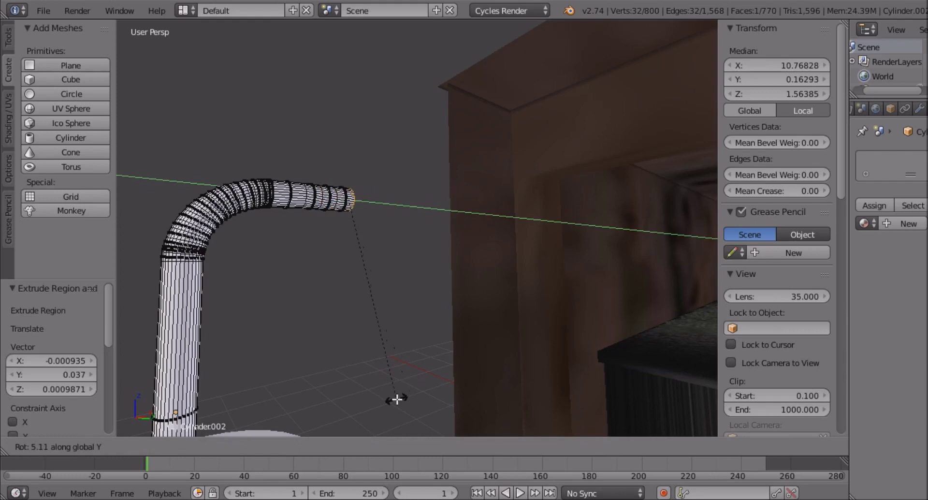
{"action": "left_click", "coordinate": [398, 398]}
- Extrude the straw's end face in place with zero length and rotate it about 12.3° around global Y
{"action": "key", "text": "g"}
{"action": "key", "text": "y"}
{"action": "key", "text": "y"}
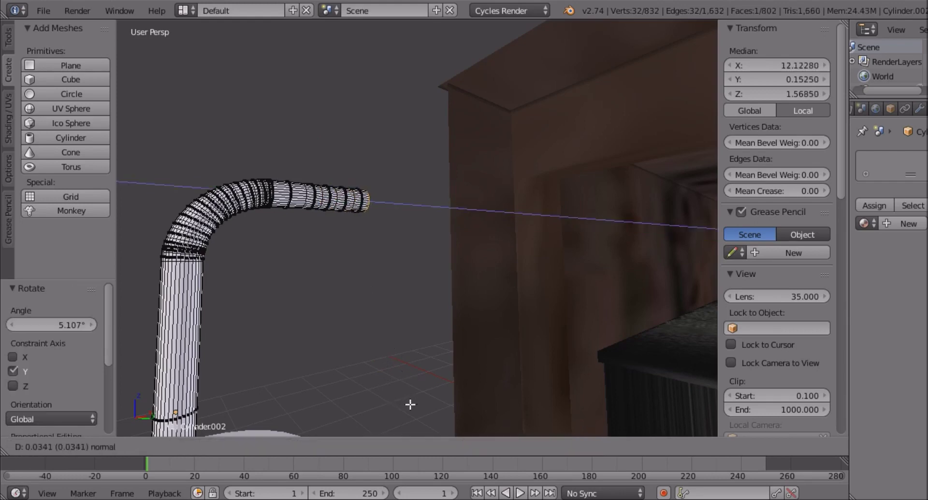
{"action": "right_click", "coordinate": [414, 404]}
{"action": "key", "text": "r"}
{"action": "key", "text": "y"}
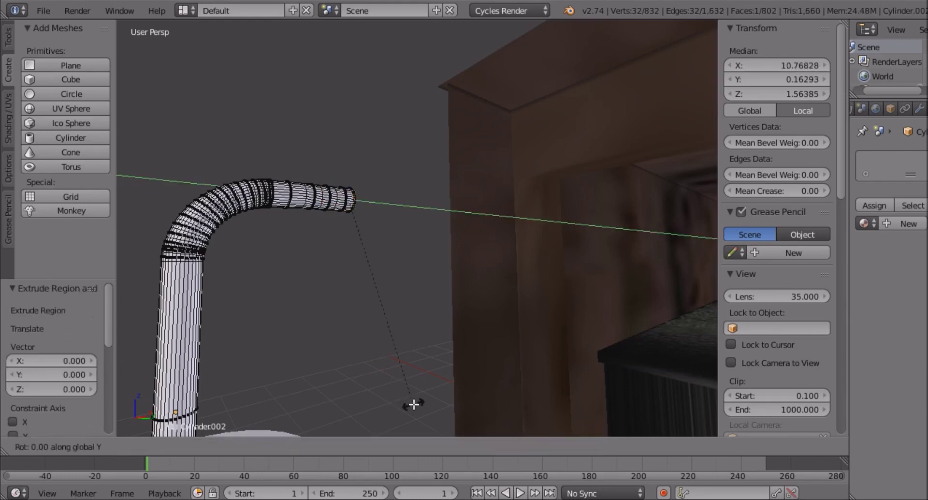
{"action": "left_click", "coordinate": [372, 429]}
- Extrude the last straw segment about 0.046, lower its end face by about 0.008 along Z, and return to Object Mode
{"action": "key", "text": "e"}
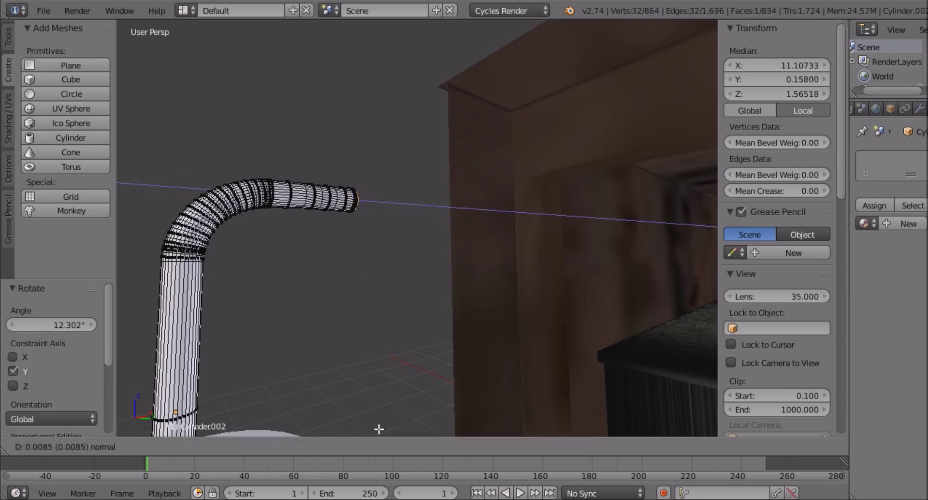
{"action": "left_click", "coordinate": [376, 181]}
{"action": "key", "text": "g"}
{"action": "key", "text": "z"}
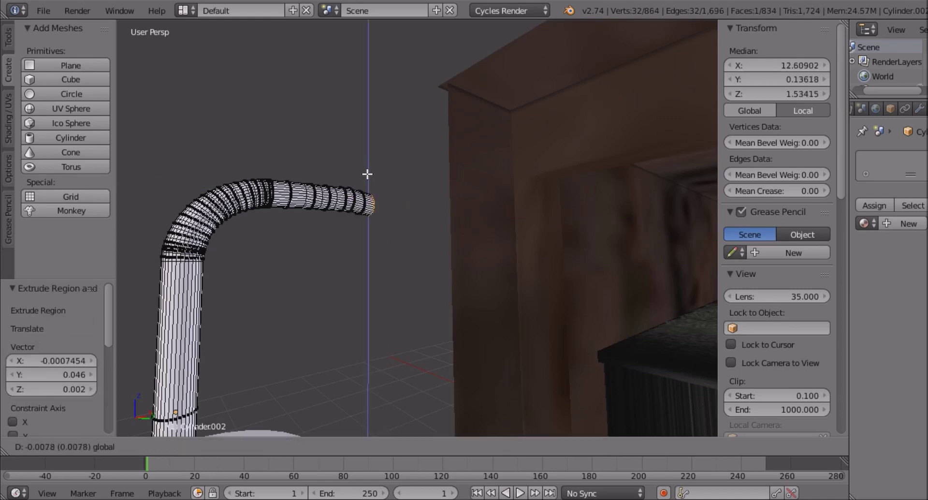
{"action": "left_click", "coordinate": [368, 174]}
{"action": "left_click", "coordinate": [214, 434]}
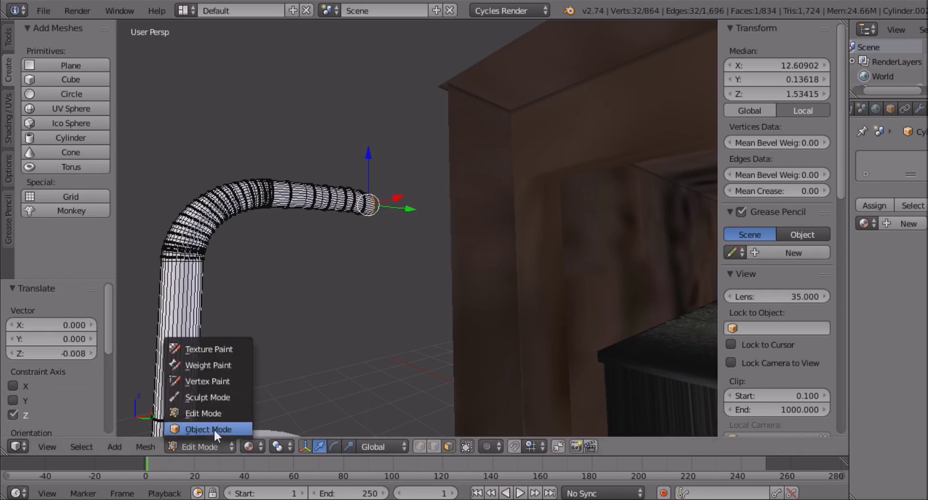
{"action": "left_click", "coordinate": [216, 427]}
- Lower the whole straw by about 0.02 along Z so it sits deeper in the lid
{"action": "scroll", "coordinate": [232, 382], "scroll_direction": "down", "scroll_amount": 4}
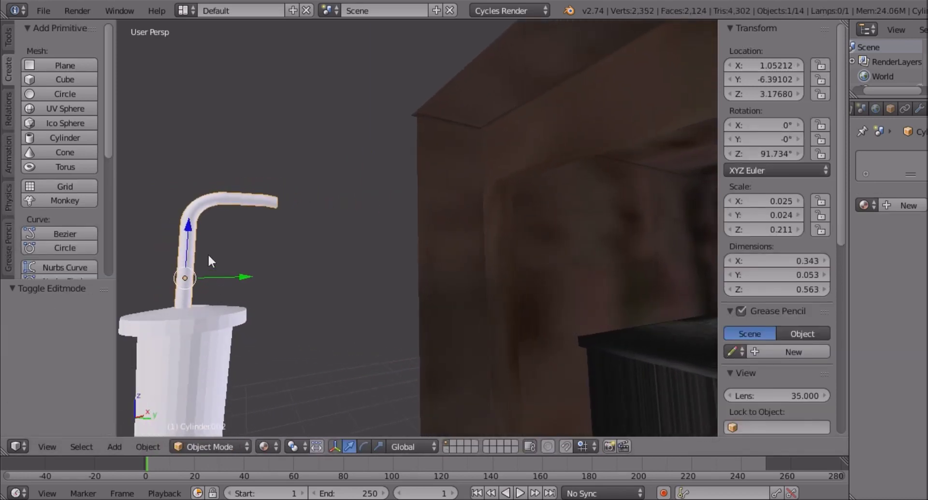
{"action": "left_click_drag", "start_coordinate": [182, 242], "coordinate": [182, 249]}
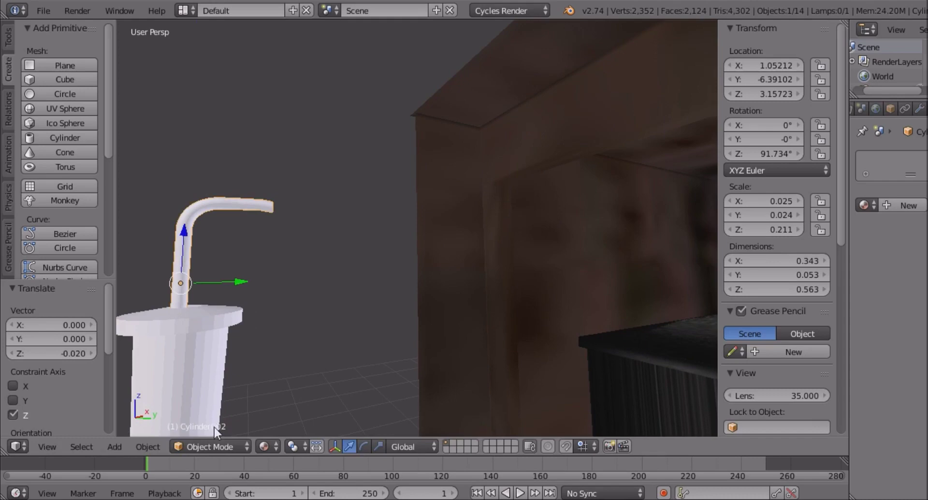
{"action": "scroll", "coordinate": [214, 422], "scroll_direction": "down", "scroll_amount": 3}
- Select the cup, lid and straw together and move them along global Y into the room above the desk
{"action": "right_click", "coordinate": [279, 282]}
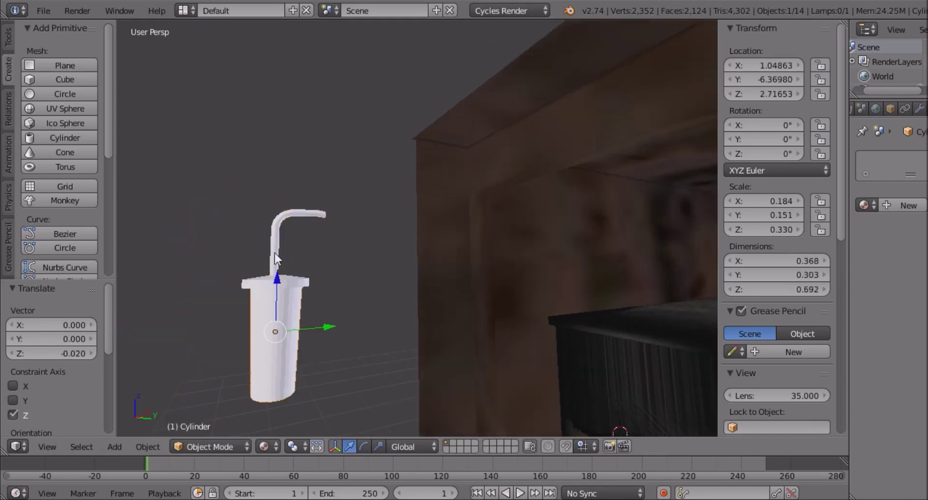
{"action": "right_click", "coordinate": [304, 288], "text": "shift"}
{"action": "right_click", "coordinate": [309, 283], "text": "shift"}
{"action": "key", "text": "g"}
{"action": "key", "text": "y"}
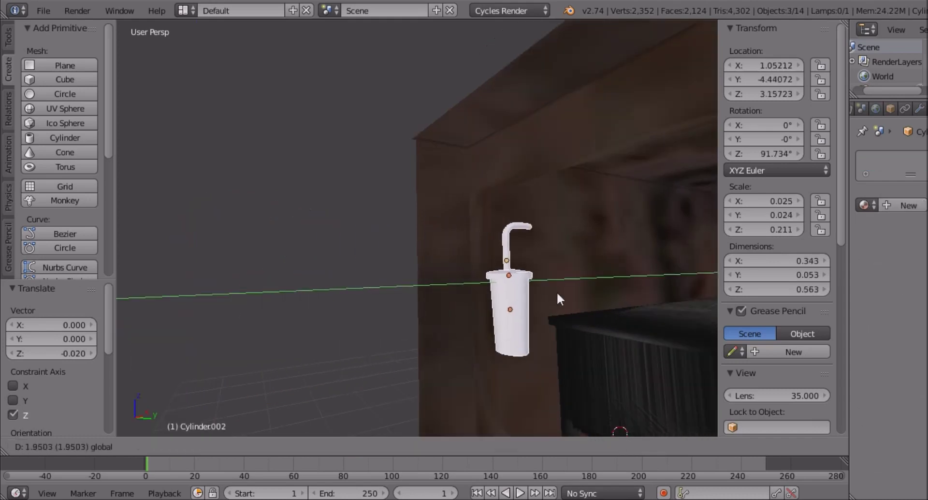
{"action": "left_click", "coordinate": [493, 316]}
{"action": "middle_click_drag", "start_coordinate": [493, 316], "coordinate": [430, 317]}
{"action": "middle_click_drag", "start_coordinate": [446, 268], "coordinate": [466, 270]}
{"action": "left_click_drag", "start_coordinate": [467, 270], "coordinate": [615, 319]}
- Scale the cup, lid and straw by about 0.533 and 1.086, and lower them about 0.177 along Z onto the desk
{"action": "key", "text": "s"}
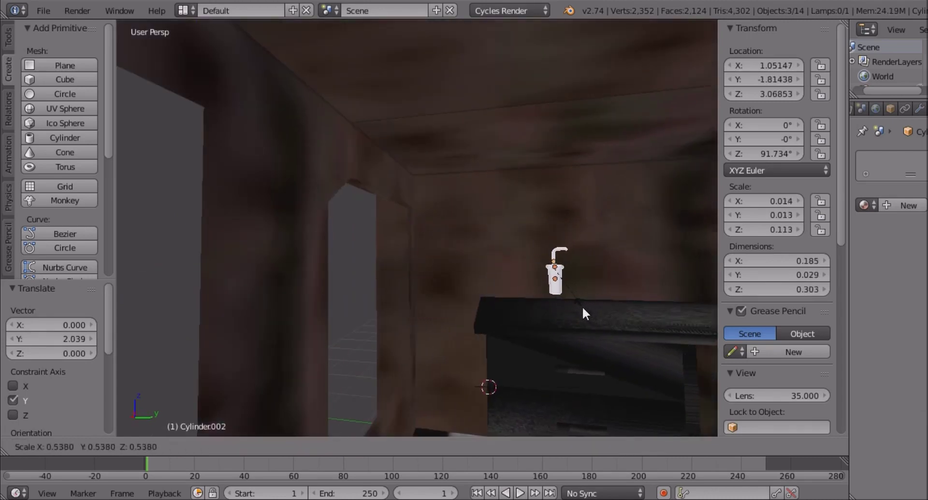
{"action": "left_click", "coordinate": [583, 306]}
{"action": "key", "text": "g"}
{"action": "key", "text": "z"}
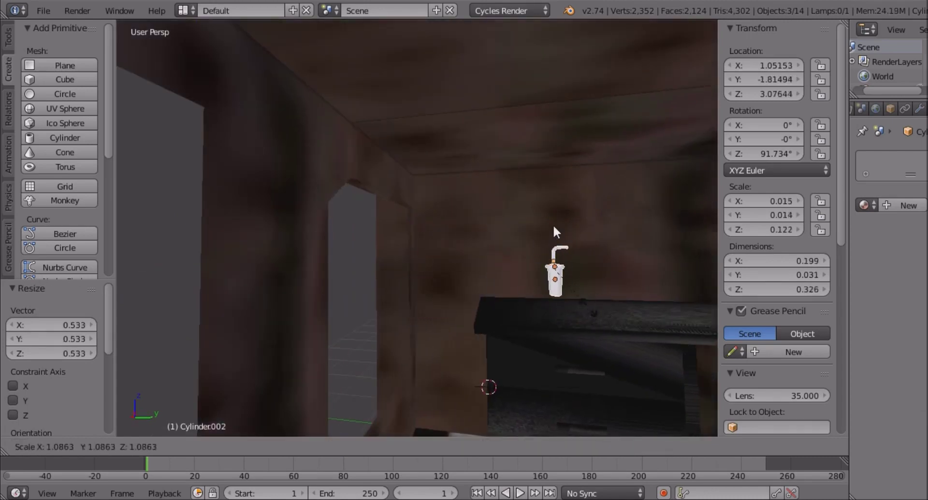
{"action": "left_click", "coordinate": [562, 237]}
- Slide the cup, lid and straw across the desktop until the straw is at about X 1.59 and Y -1.30
{"action": "middle_click_drag", "start_coordinate": [562, 236], "coordinate": [372, 301]}
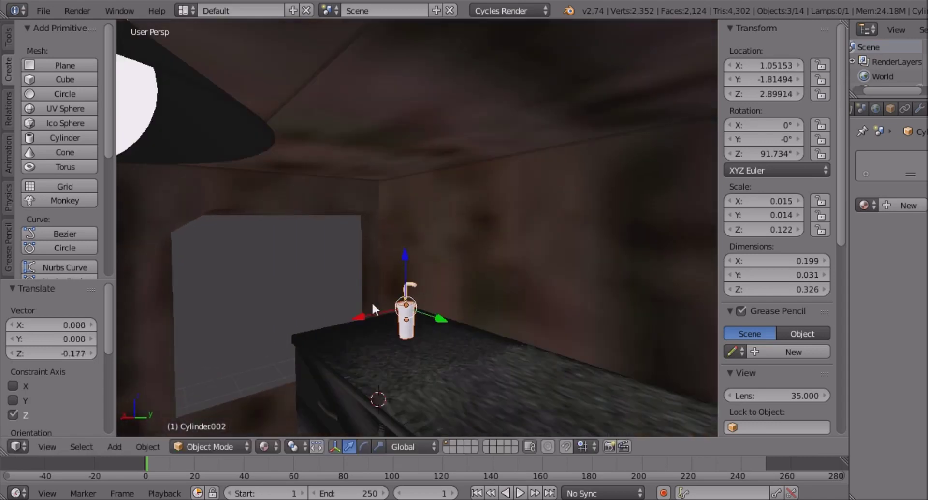
{"action": "key", "text": "g"}
{"action": "key", "text": "x"}
{"action": "left_click", "coordinate": [434, 344]}
{"action": "middle_click_drag", "start_coordinate": [434, 344], "coordinate": [581, 306]}
{"action": "key", "text": "g"}
{"action": "key", "text": "y"}
{"action": "left_click", "coordinate": [564, 315]}
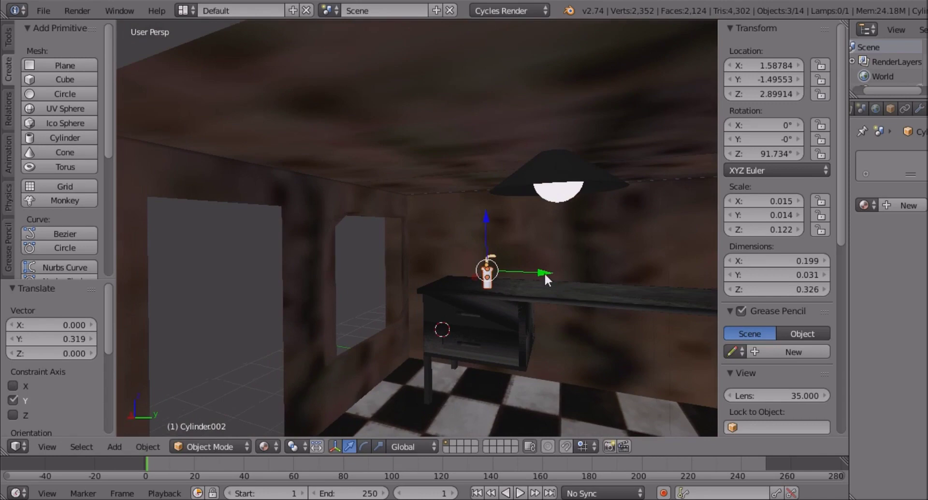
{"action": "key", "text": "g"}
{"action": "key", "text": "y"}
{"action": "left_click", "coordinate": [503, 335]}
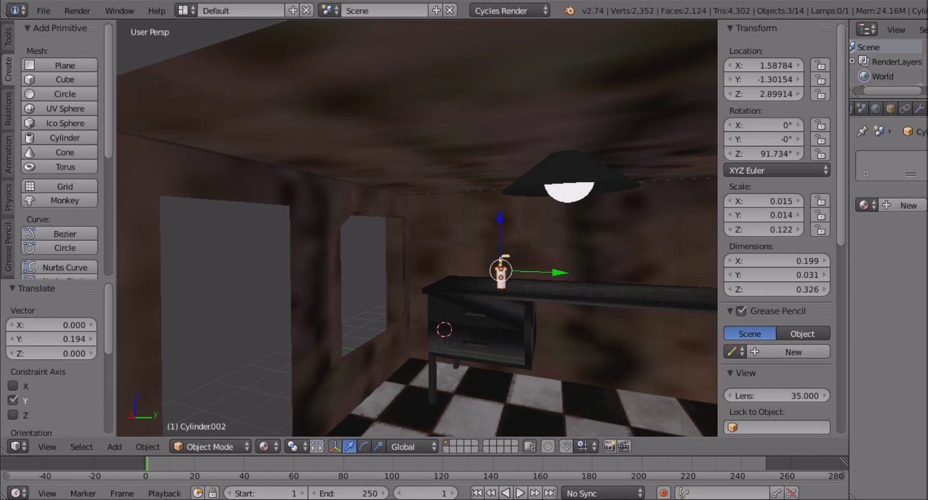
- Enlarge the cup, lid and straw by about 1.042 and rotate them around the global Z axis
{"action": "middle_click_drag", "start_coordinate": [449, 402], "coordinate": [522, 366]}
{"action": "key", "text": "s"}
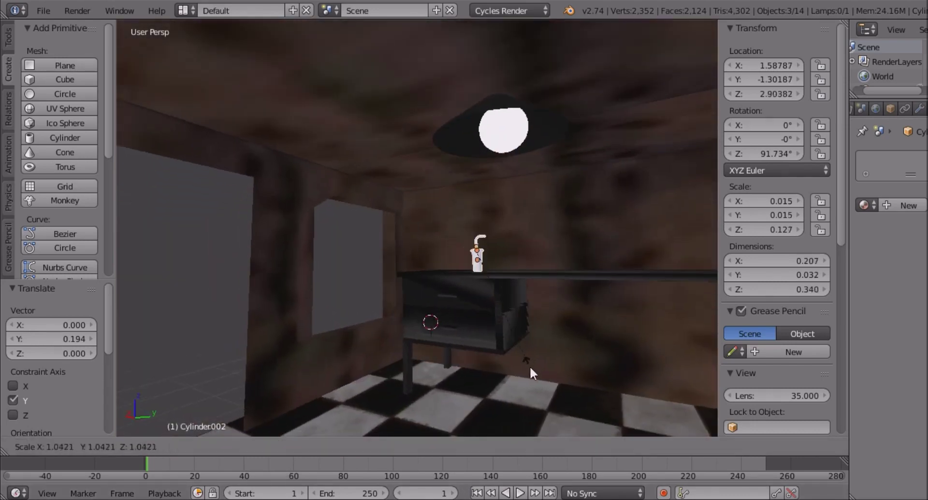
{"action": "left_click", "coordinate": [513, 395]}
{"action": "key", "text": "r"}
{"action": "key", "text": "z"}
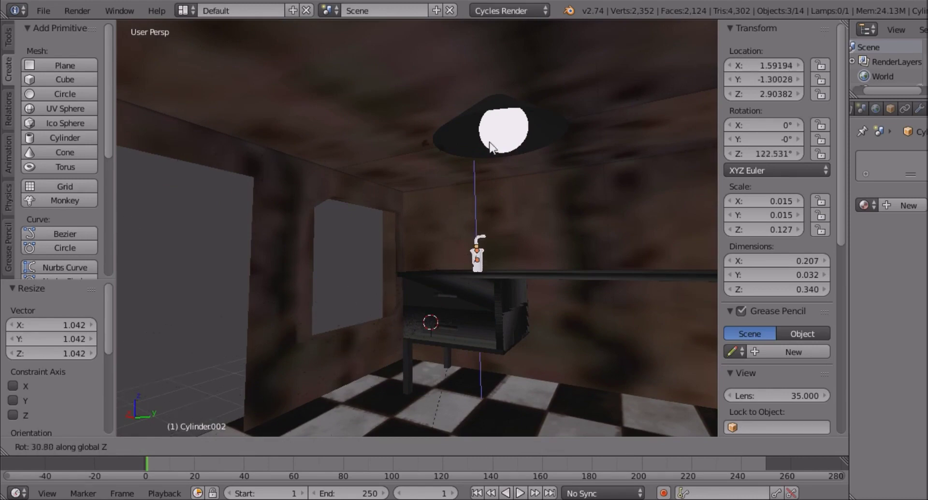
{"action": "left_click", "coordinate": [584, 151]}
- Nudge the cup, lid and straw into place on the desktop and select the cup body alone
{"action": "middle_click_drag", "start_coordinate": [538, 185], "coordinate": [553, 303]}
{"action": "middle_click_drag", "start_coordinate": [535, 243], "coordinate": [535, 245]}
{"action": "left_click_drag", "start_coordinate": [534, 244], "coordinate": [542, 253]}
{"action": "left_click_drag", "start_coordinate": [541, 253], "coordinate": [541, 250]}
{"action": "right_click", "coordinate": [538, 309]}
{"action": "mouse_move", "coordinate": [576, 292]}
{"action": "middle_mouse_down"}
{"action": "mouse_move", "coordinate": [562, 275]}
{"action": "mouse_move", "coordinate": [579, 277]}
{"action": "middle_mouse_up"}
- Add an ico sphere with 2 subdivisions and size 1, and raise it about 1.672 along Z to the desktop
{"action": "scroll", "coordinate": [499, 281], "scroll_direction": "up", "scroll_amount": 2}
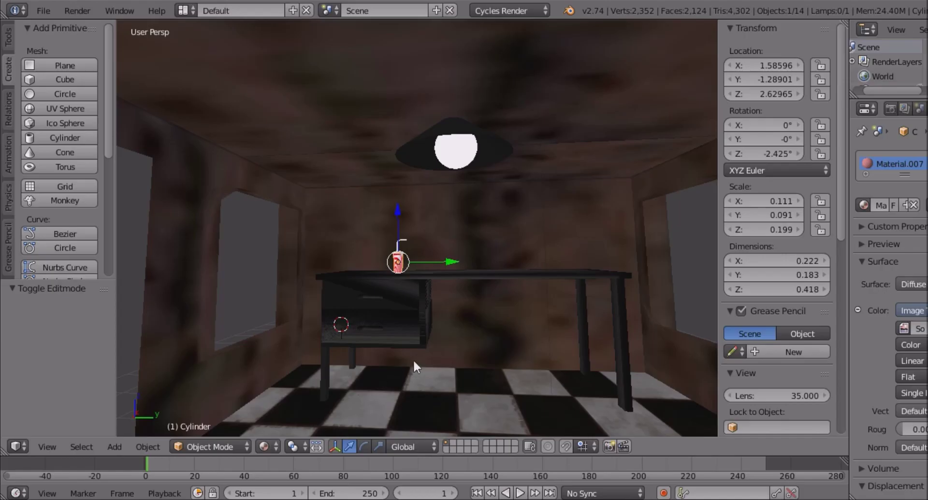
{"action": "scroll", "coordinate": [387, 328], "scroll_direction": "up", "scroll_amount": 5}
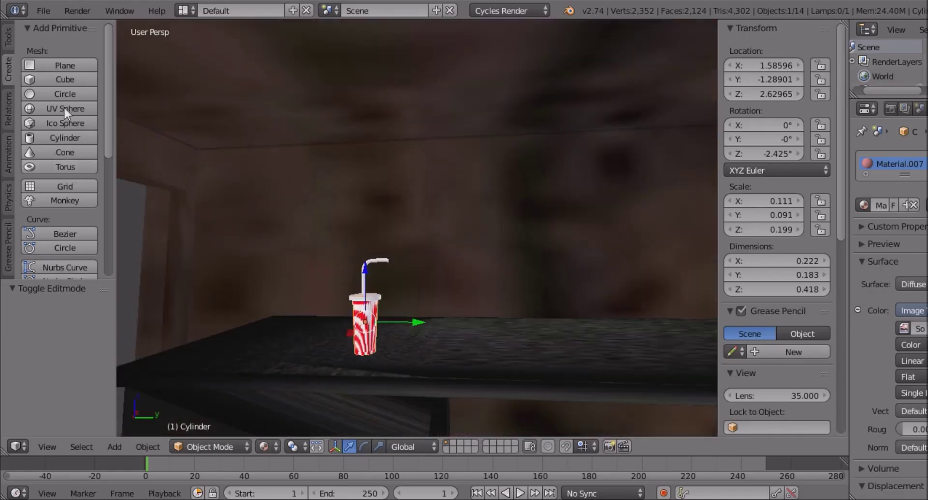
{"action": "left_click", "coordinate": [50, 122]}
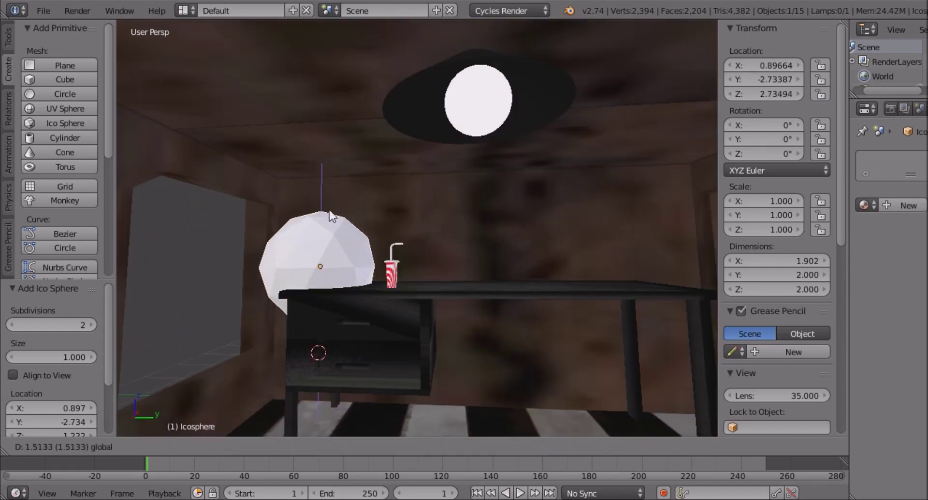
{"action": "left_click_drag", "start_coordinate": [329, 210], "coordinate": [330, 207]}
{"action": "scroll", "coordinate": [382, 429], "scroll_direction": "up", "scroll_amount": 1}
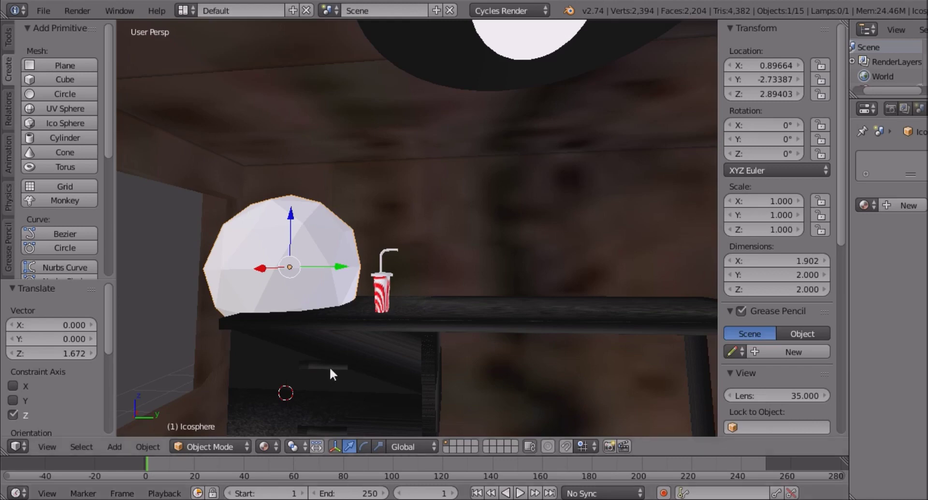
- Add a Subdivision Surface modifier to the ico sphere and set its view subdivisions to 3
{"action": "scroll", "coordinate": [371, 363], "scroll_direction": "up", "scroll_amount": 2}
{"action": "scroll", "coordinate": [887, 108], "scroll_direction": "right", "scroll_amount": 1}
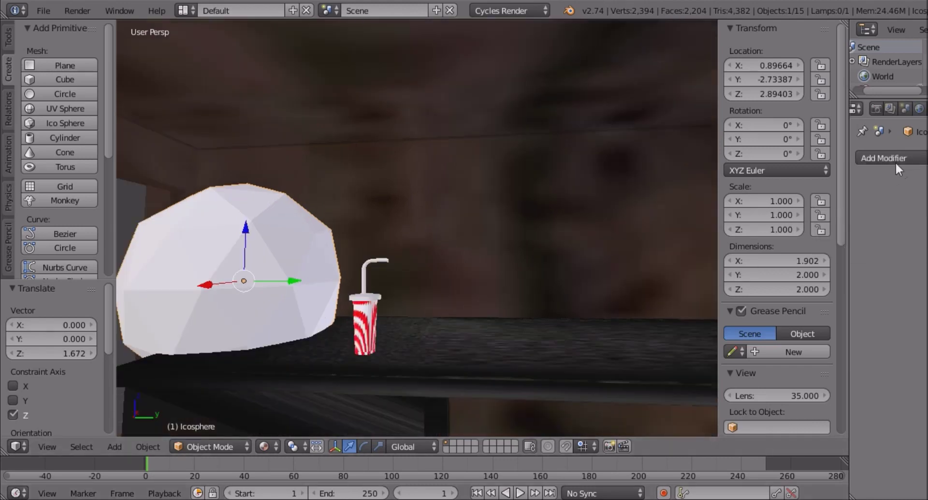
{"action": "left_click", "coordinate": [895, 160]}
{"action": "left_click", "coordinate": [888, 158]}
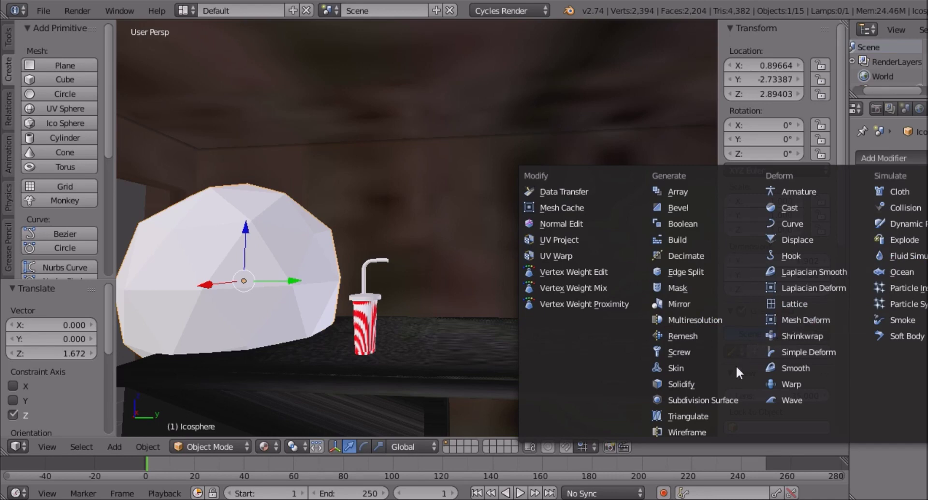
{"action": "left_click", "coordinate": [739, 397]}
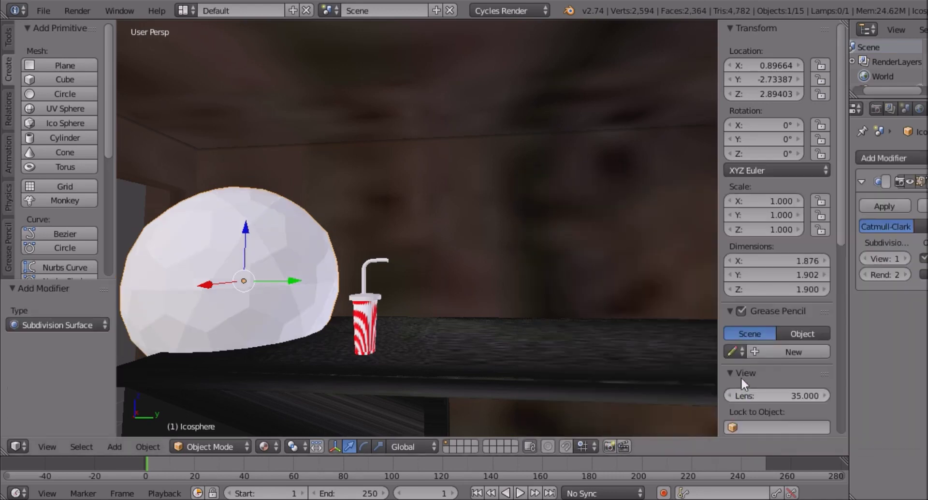
{"action": "left_click", "coordinate": [904, 259]}
{"action": "left_click", "coordinate": [904, 259]}
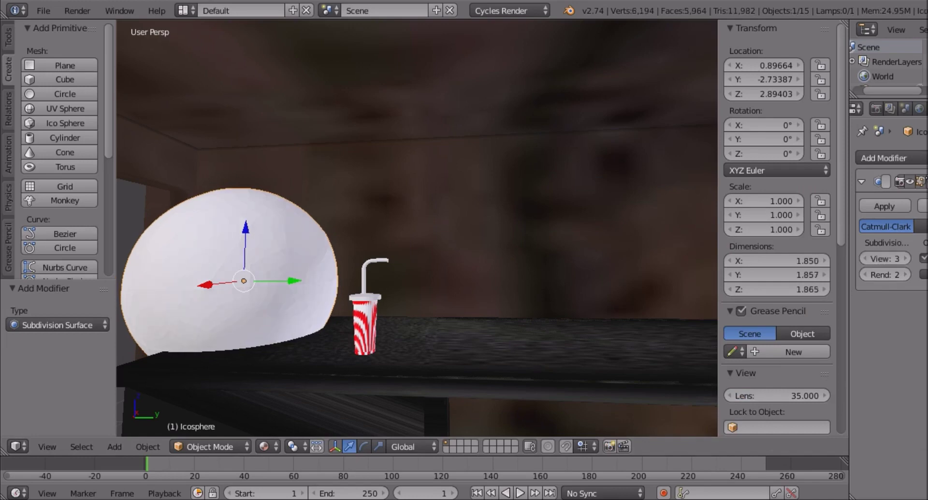
- Try the Simple subdivision type with 1 view and 3 render subdivisions, and remove the Subdivision Surface modifier from the ico sphere
{"action": "left_click", "coordinate": [869, 258]}
{"action": "left_click", "coordinate": [869, 258]}
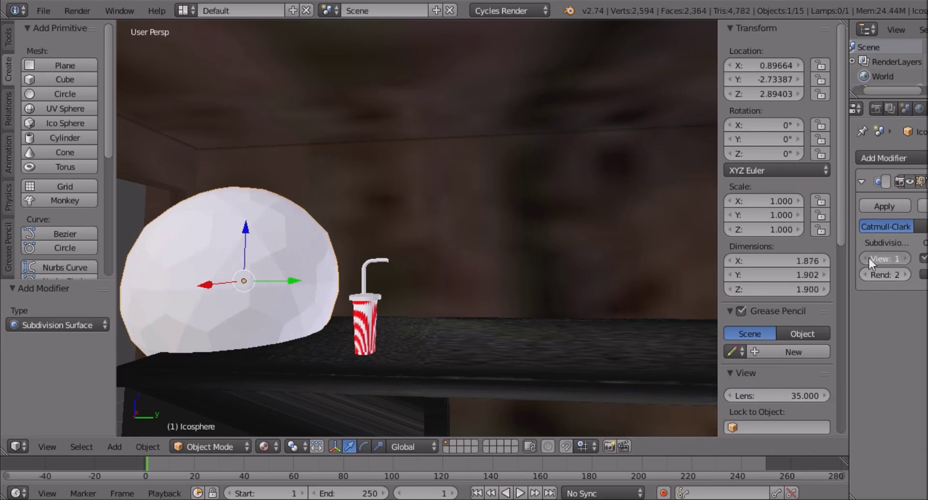
{"action": "left_click", "coordinate": [868, 258]}
{"action": "left_click", "coordinate": [906, 258]}
{"action": "left_click", "coordinate": [903, 275]}
{"action": "left_click", "coordinate": [924, 227]}
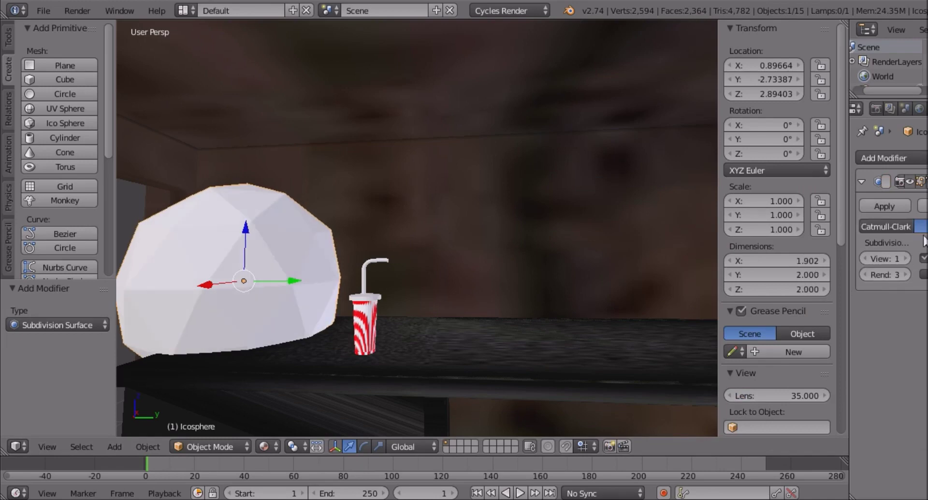
{"action": "left_click", "coordinate": [907, 259]}
{"action": "left_click", "coordinate": [924, 182]}
- Try a Smooth modifier with altered factor and repeat values on the ico sphere, and remove it
{"action": "left_click", "coordinate": [884, 158]}
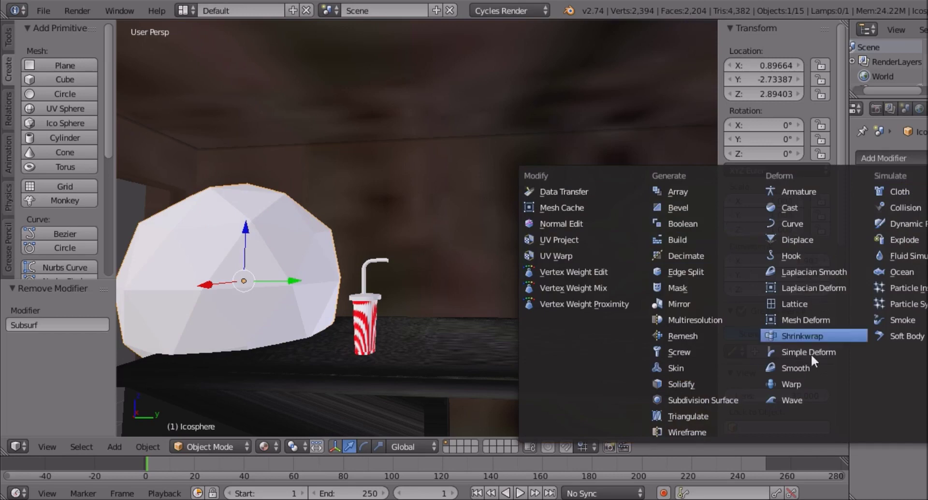
{"action": "left_click", "coordinate": [805, 367]}
{"action": "left_click_drag", "start_coordinate": [912, 226], "coordinate": [927, 227]}
{"action": "middle_click_drag", "start_coordinate": [474, 218], "coordinate": [517, 233]}
{"action": "scroll", "coordinate": [446, 256], "scroll_direction": "up", "scroll_amount": 3}
{"action": "scroll", "coordinate": [445, 259], "scroll_direction": "down", "scroll_amount": 3}
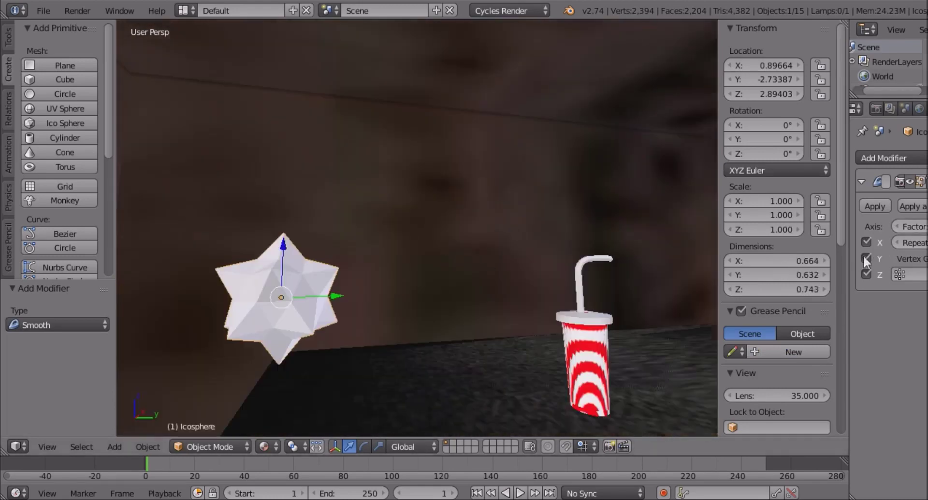
{"action": "left_click_drag", "start_coordinate": [912, 243], "coordinate": [881, 227]}
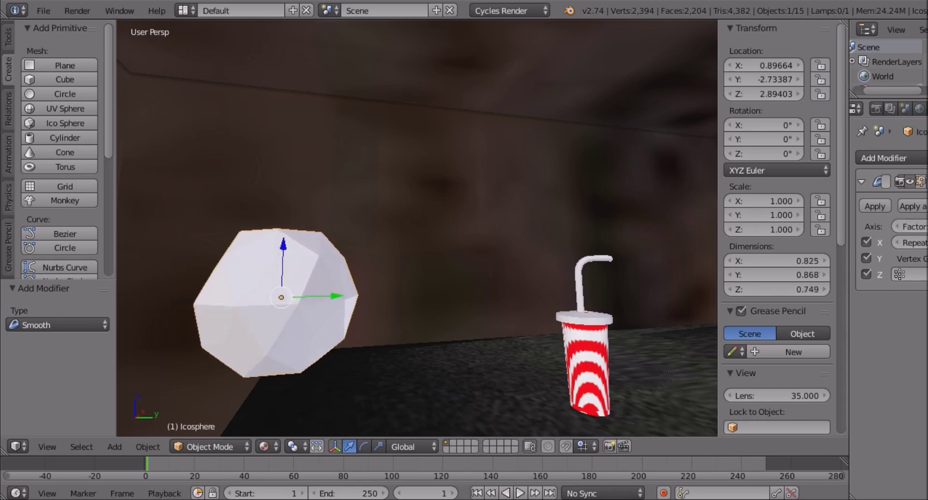
{"action": "left_click", "coordinate": [927, 182]}
- Add a Bevel modifier to the ico sphere with a width of 0.3410
{"action": "left_click", "coordinate": [893, 158]}
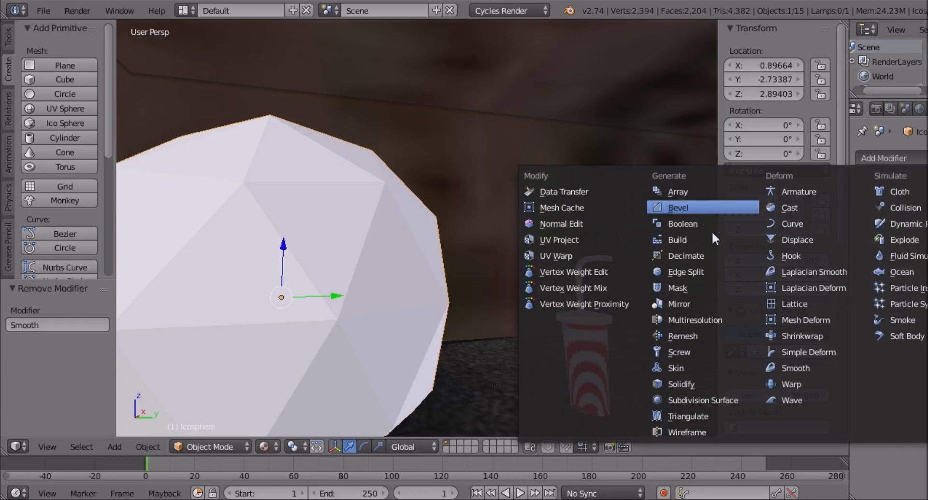
{"action": "left_click", "coordinate": [704, 207]}
{"action": "scroll", "coordinate": [711, 232], "scroll_direction": "down", "scroll_amount": 2}
{"action": "left_click_drag", "start_coordinate": [889, 232], "coordinate": [906, 232]}
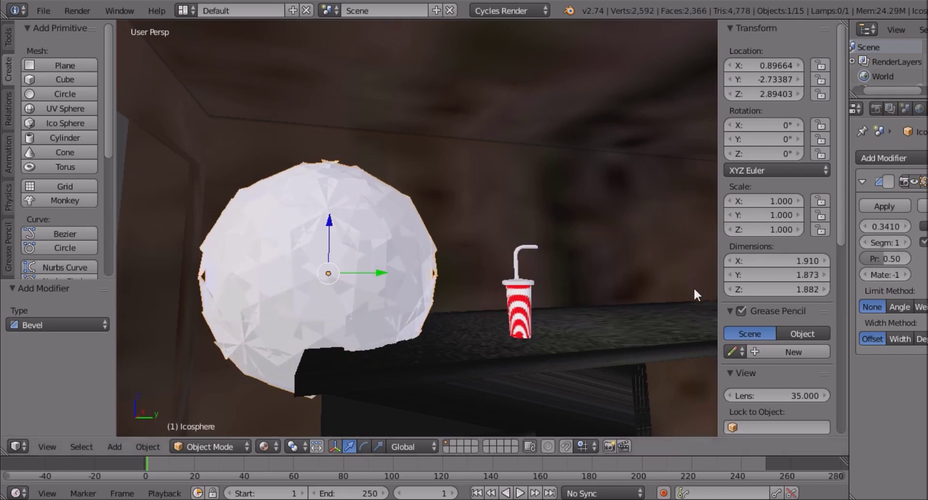
- Scale the ico sphere to about 0.594 on all axes and remove its Bevel modifier
{"action": "key", "text": "s"}
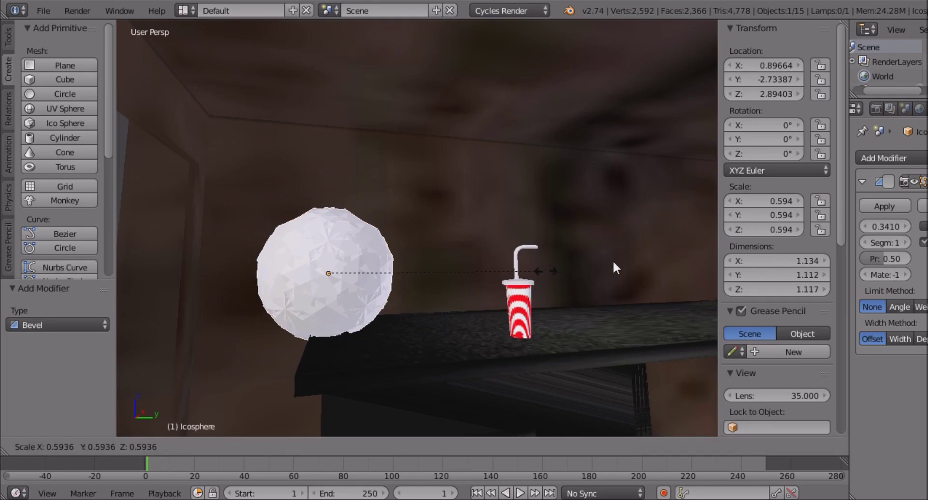
{"action": "left_click", "coordinate": [614, 267]}
{"action": "scroll", "coordinate": [616, 265], "scroll_direction": "up", "scroll_amount": 3}
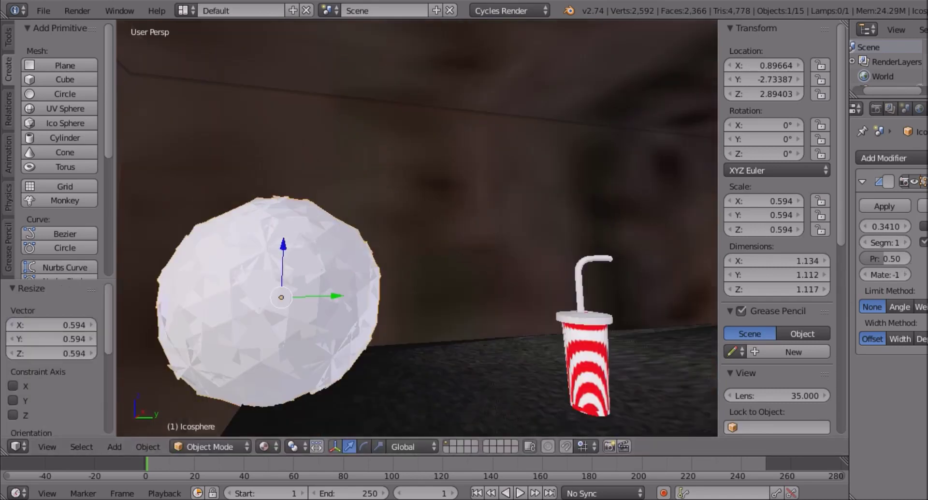
{"action": "key", "text": "ctrl+x"}
- Add a Displace modifier to the ico sphere and give it a new texture
{"action": "left_click", "coordinate": [884, 157]}
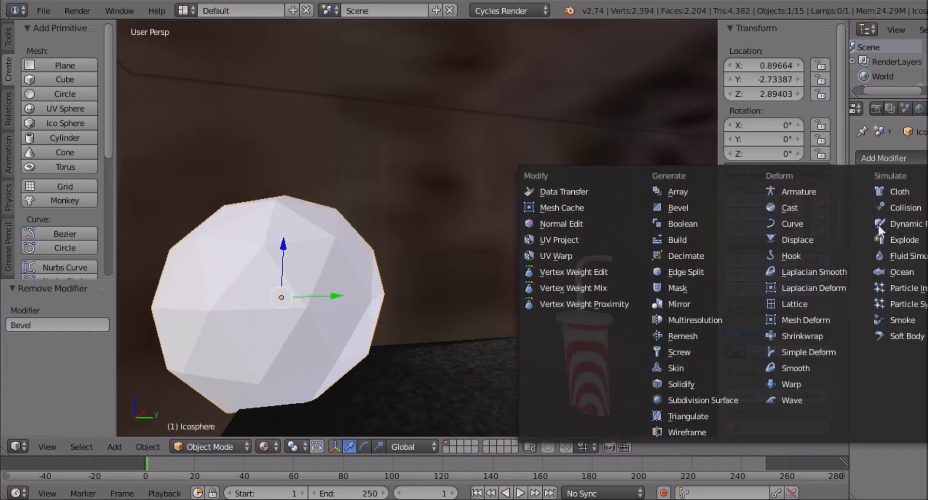
{"action": "left_click", "coordinate": [802, 236]}
{"action": "scroll", "coordinate": [657, 236], "scroll_direction": "down", "scroll_amount": 3}
{"action": "left_click", "coordinate": [921, 240]}
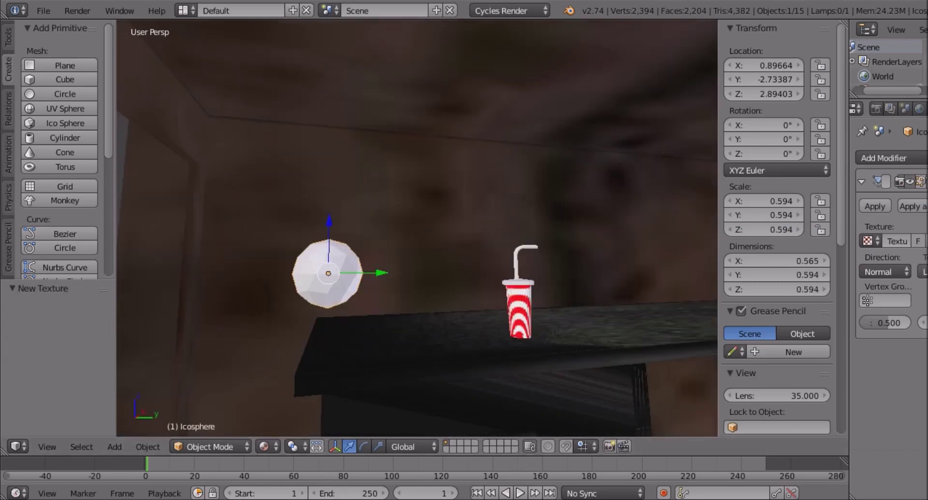
{"action": "left_click", "coordinate": [924, 272]}
{"action": "left_click", "coordinate": [915, 204]}
{"action": "left_click", "coordinate": [925, 270]}
{"action": "left_click", "coordinate": [924, 254]}
{"action": "left_click", "coordinate": [927, 241]}
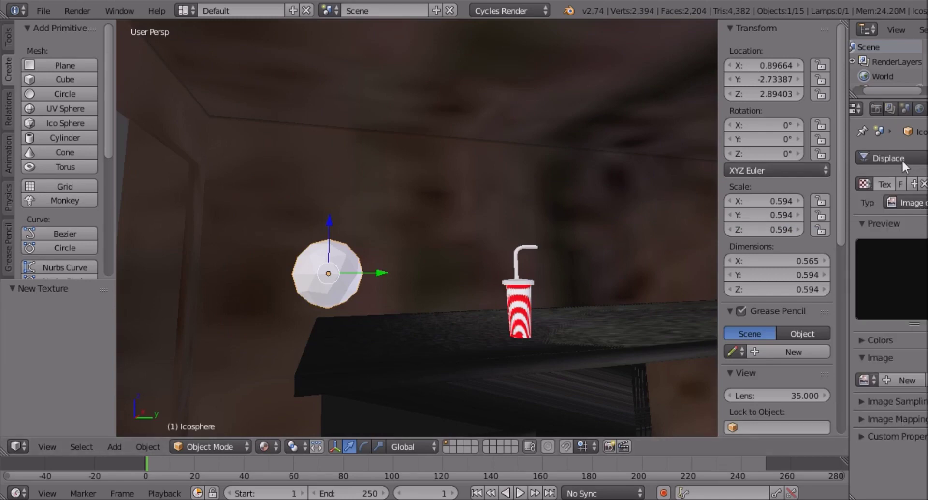
{"action": "left_click", "coordinate": [927, 109]}
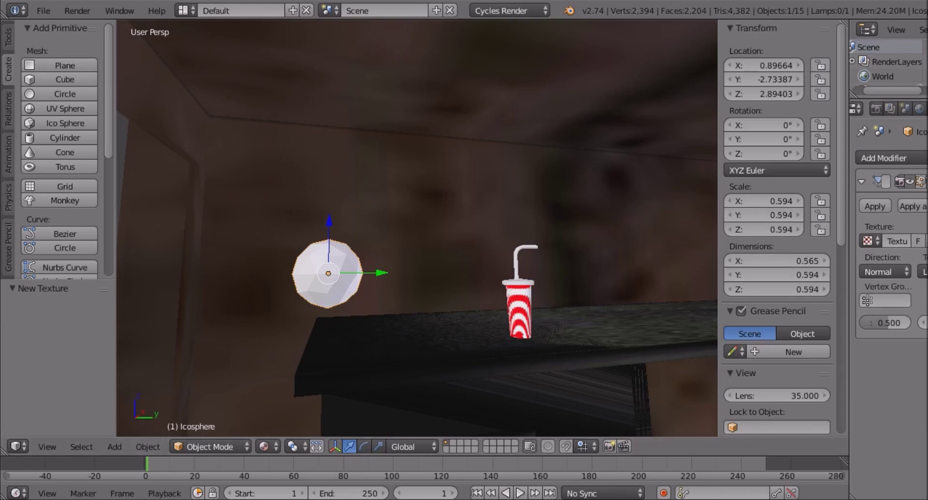
- Set the displacement texture's type to Noise and adjust the Displace modifier's strength
{"action": "left_click_drag", "start_coordinate": [923, 322], "coordinate": [920, 322]}
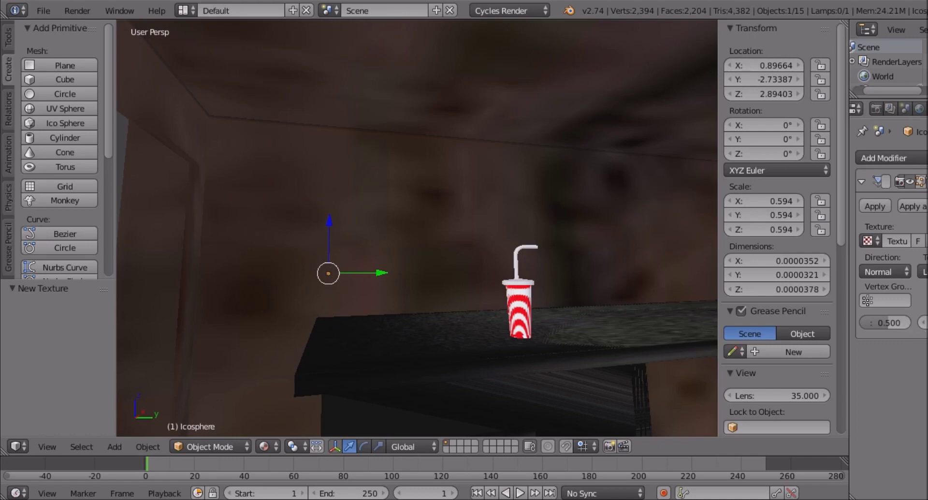
{"action": "left_click", "coordinate": [927, 241]}
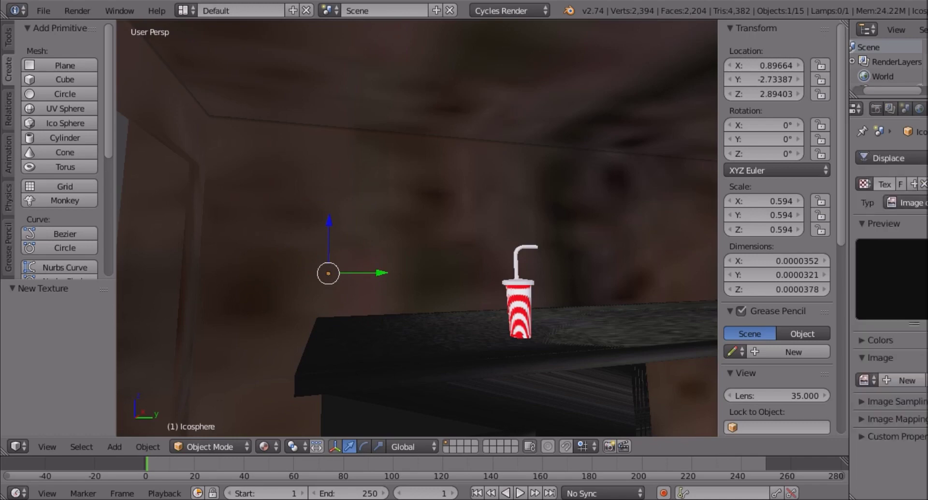
{"action": "left_click", "coordinate": [909, 202]}
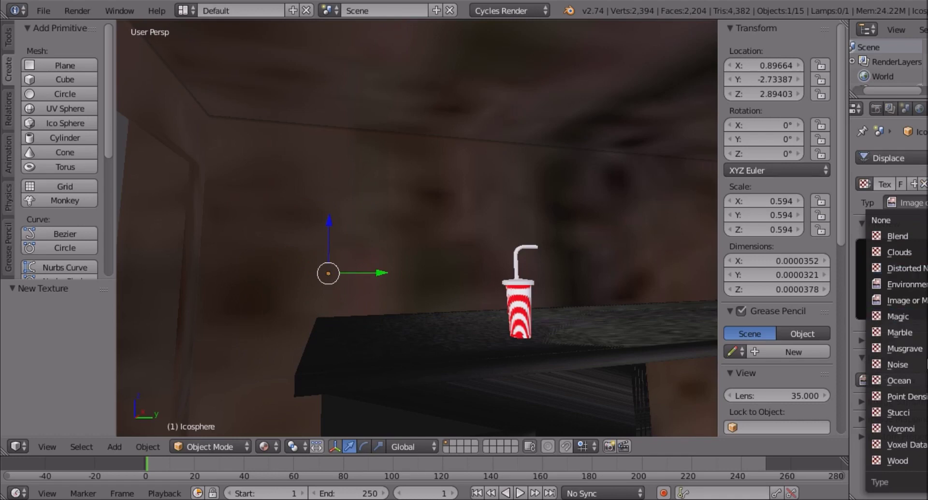
{"action": "left_click", "coordinate": [895, 363]}
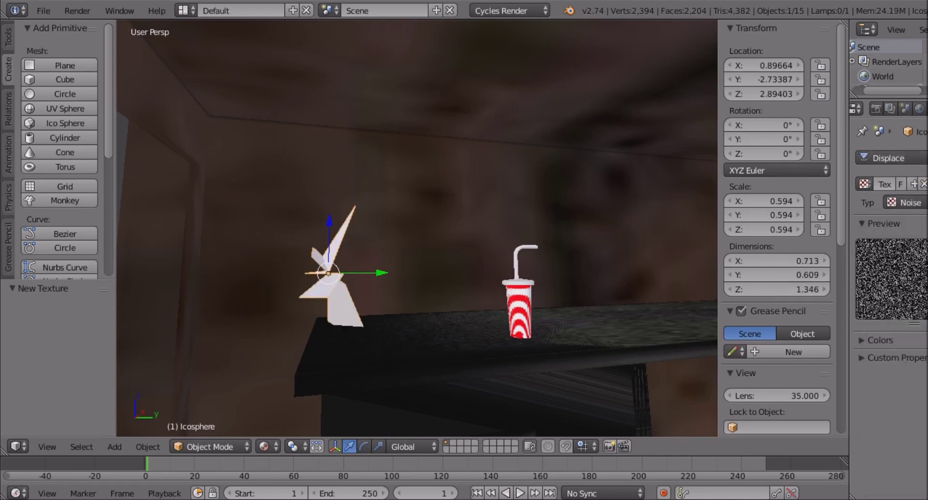
{"action": "left_click", "coordinate": [927, 109]}
{"action": "left_click_drag", "start_coordinate": [922, 322], "coordinate": [924, 322]}
{"action": "middle_click_drag", "start_coordinate": [589, 291], "coordinate": [573, 299]}
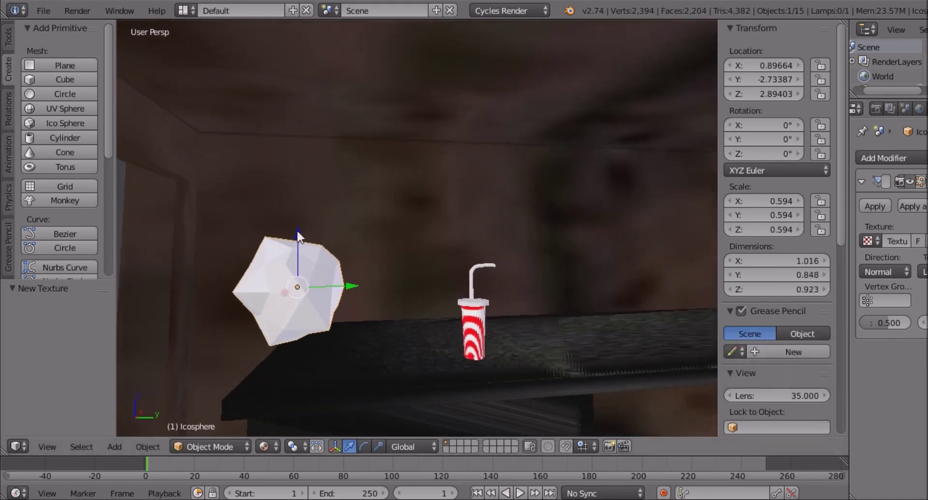
- Scale the displaced ico sphere by about 0.362 and move it about 0.955 along X
{"action": "key", "text": "s"}
{"action": "left_click", "coordinate": [307, 292]}
{"action": "middle_click_drag", "start_coordinate": [310, 293], "coordinate": [348, 312]}
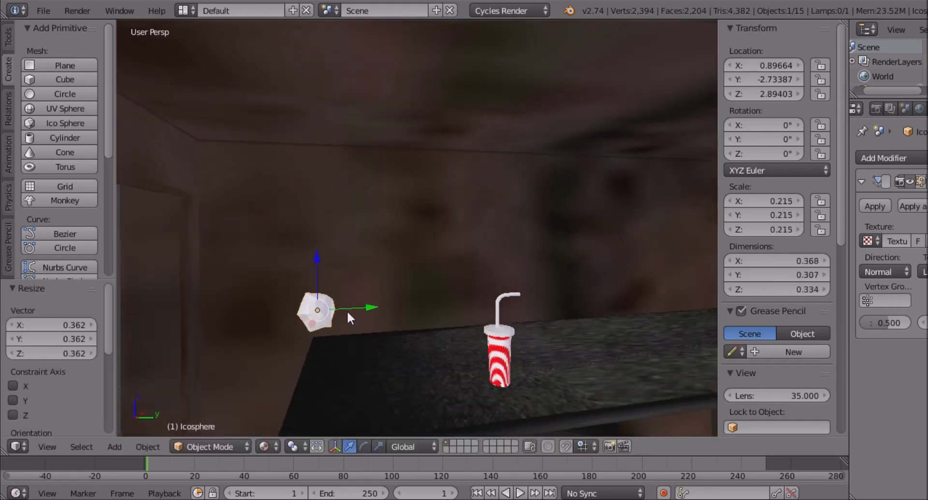
{"action": "key", "text": "g"}
{"action": "key", "text": "x"}
{"action": "left_click", "coordinate": [489, 367]}
{"action": "middle_click_drag", "start_coordinate": [489, 367], "coordinate": [488, 348]}
{"action": "scroll", "coordinate": [888, 109], "scroll_direction": "down", "scroll_amount": 1}
- Try the Magic, Stucci, Voronoi, Voxel Data and Wood types for the ico sphere's displacement texture
{"action": "left_click", "coordinate": [926, 109]}
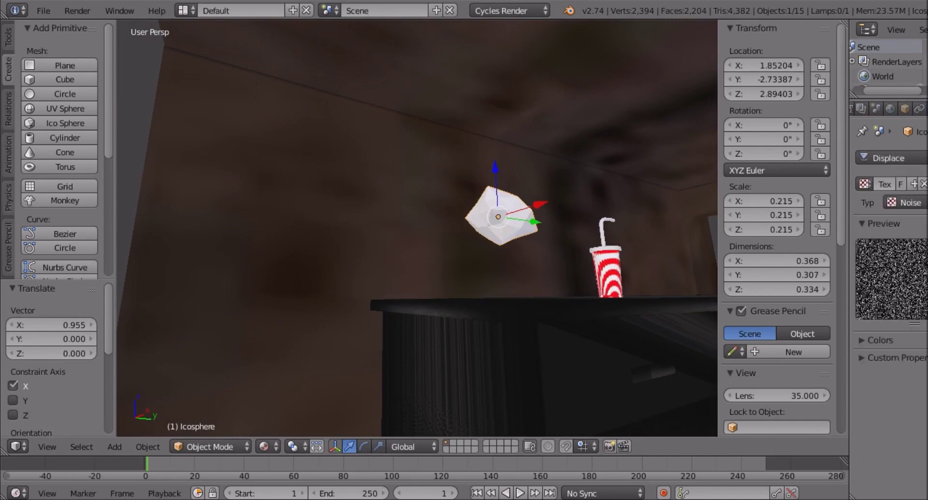
{"action": "left_click", "coordinate": [911, 202]}
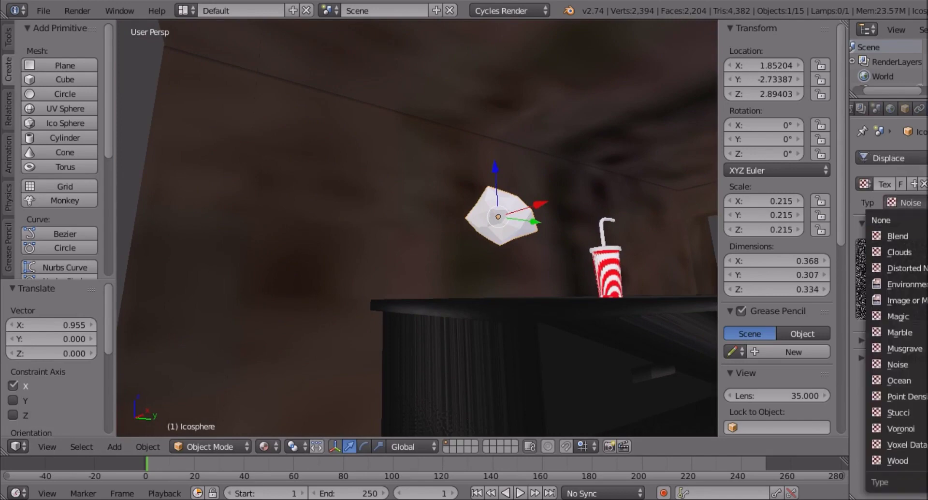
{"action": "left_click", "coordinate": [898, 317]}
{"action": "middle_click_drag", "start_coordinate": [677, 274], "coordinate": [611, 274]}
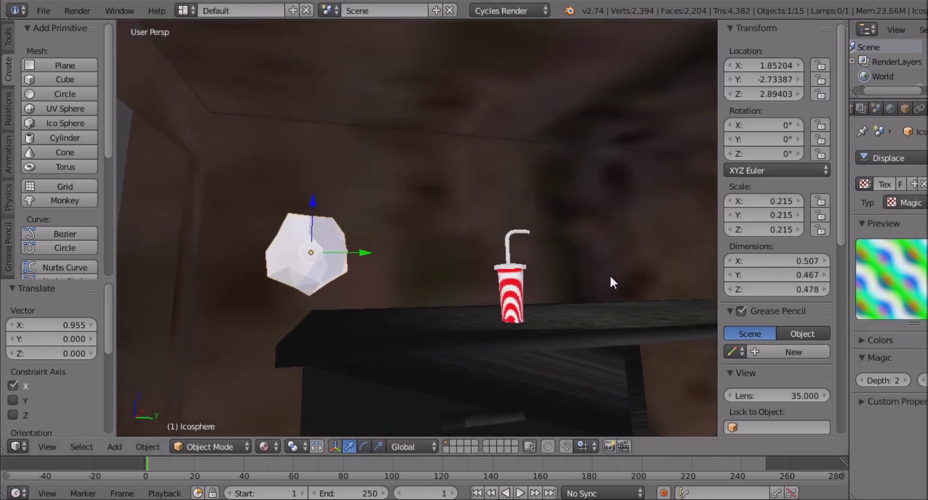
{"action": "left_click", "coordinate": [906, 203]}
{"action": "left_click", "coordinate": [912, 353]}
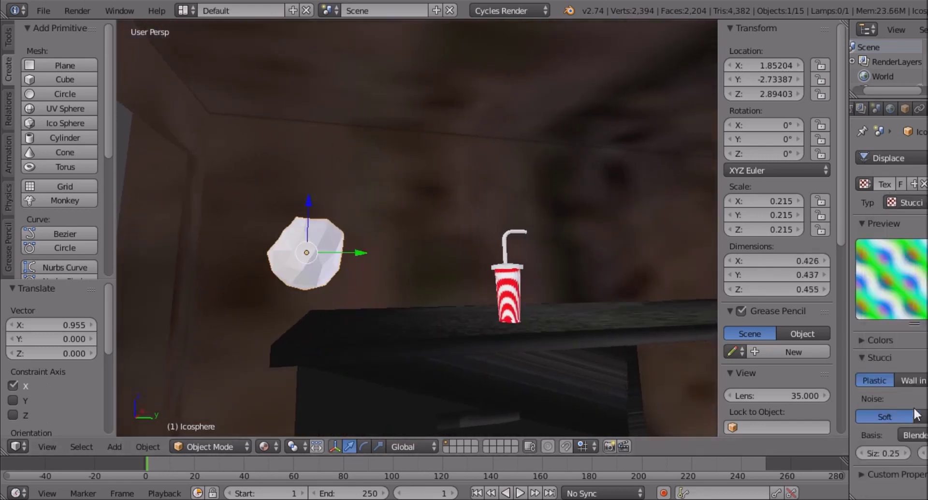
{"action": "left_click", "coordinate": [917, 206]}
{"action": "left_click", "coordinate": [923, 432]}
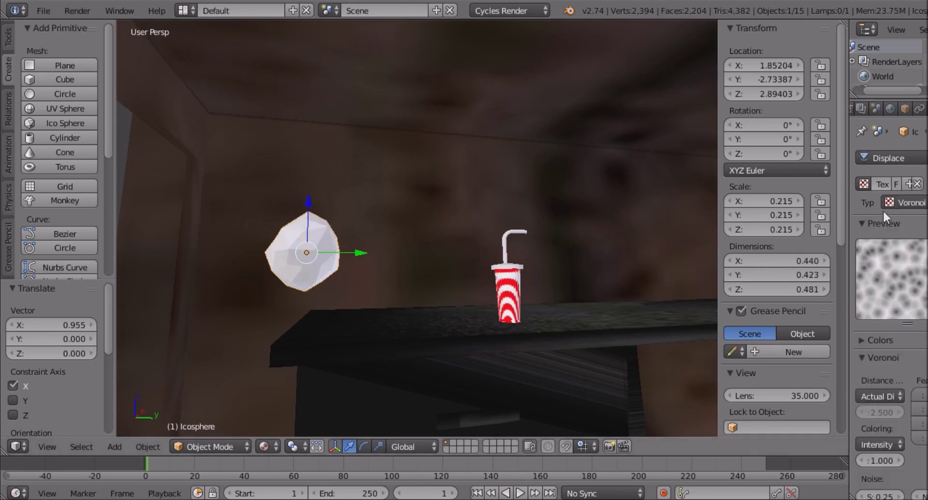
{"action": "left_click", "coordinate": [907, 202]}
{"action": "left_click", "coordinate": [902, 442]}
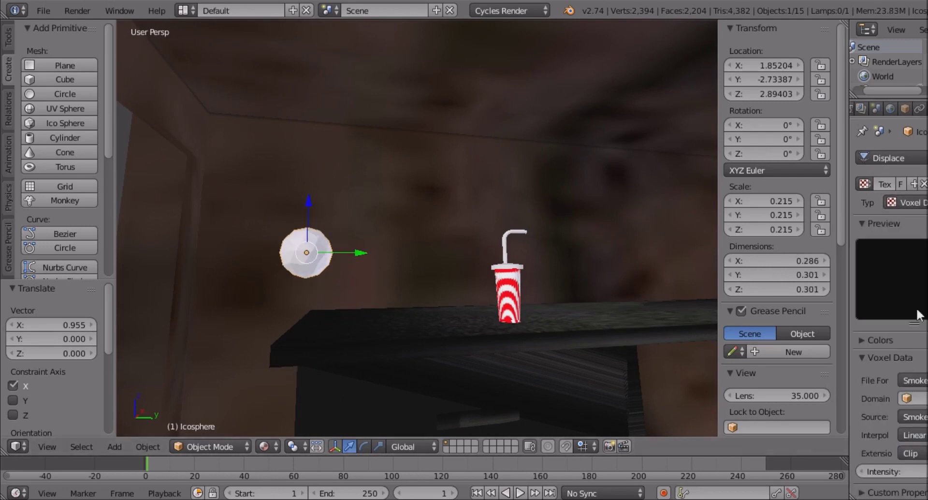
{"action": "left_click", "coordinate": [907, 202]}
{"action": "left_click", "coordinate": [909, 461]}
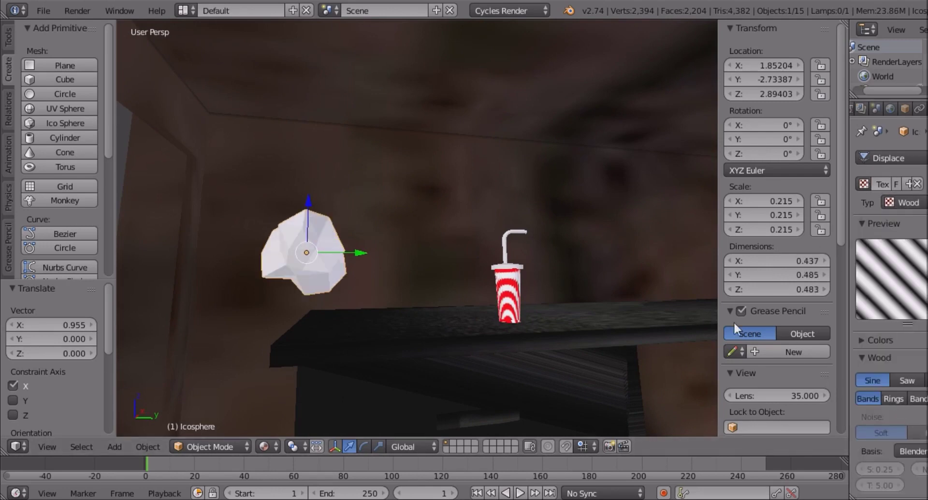
{"action": "middle_click_drag", "start_coordinate": [544, 265], "coordinate": [513, 287]}
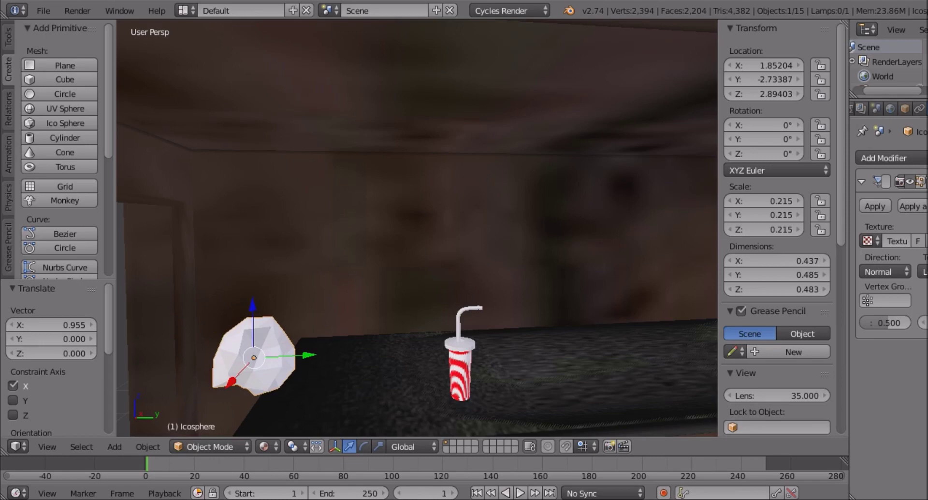
- Try the Blend and Clouds types for the displacement texture on the ico sphere
{"action": "left_click", "coordinate": [904, 203]}
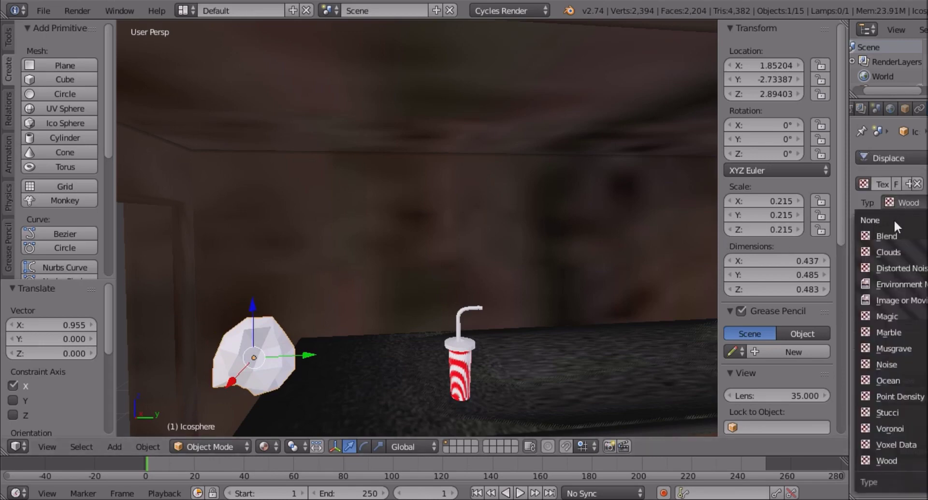
{"action": "left_click", "coordinate": [895, 233]}
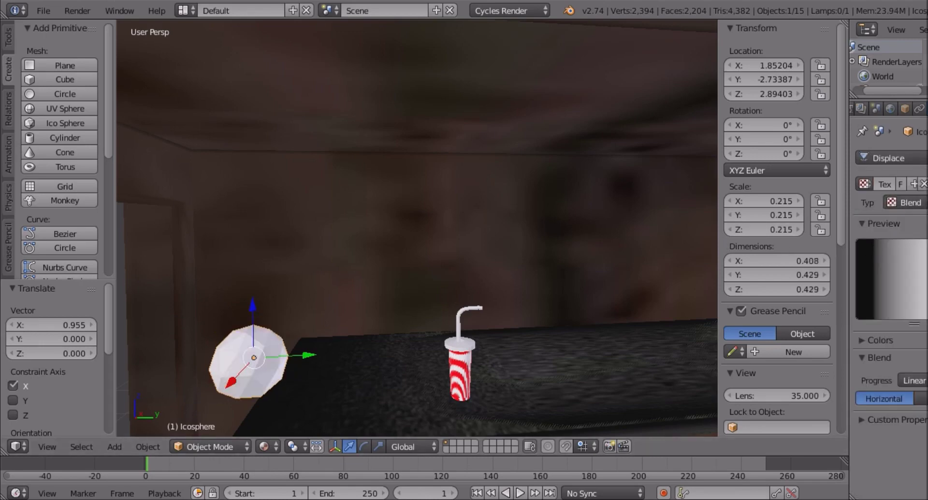
{"action": "left_click", "coordinate": [914, 157]}
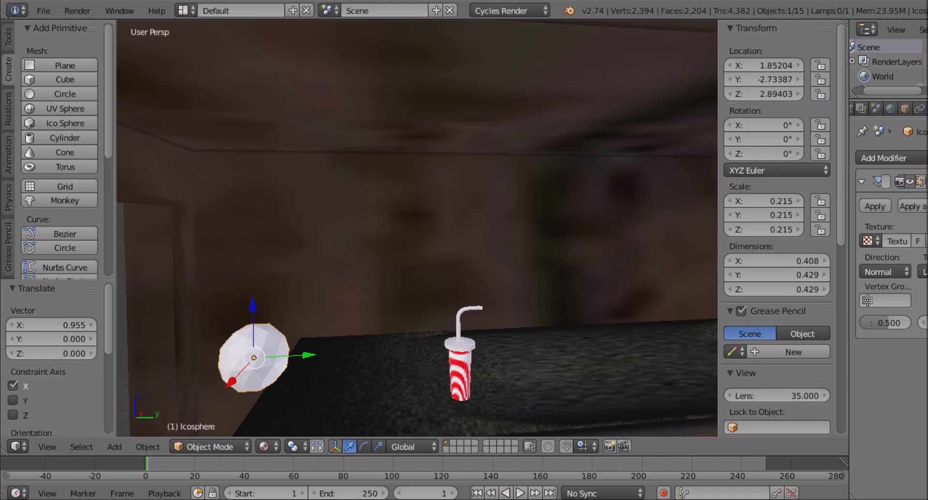
{"action": "left_click", "coordinate": [923, 241]}
{"action": "left_click", "coordinate": [904, 203]}
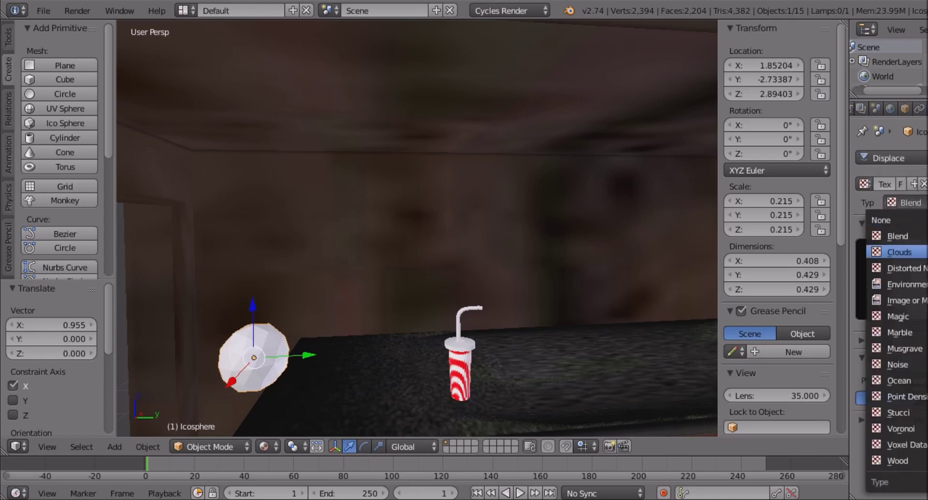
{"action": "left_click", "coordinate": [900, 252]}
- Set the displacement texture's type to Voronoi and adjust the Displace modifier's strength to crumple the ico sphere into a spiky shape
{"action": "left_click", "coordinate": [904, 203]}
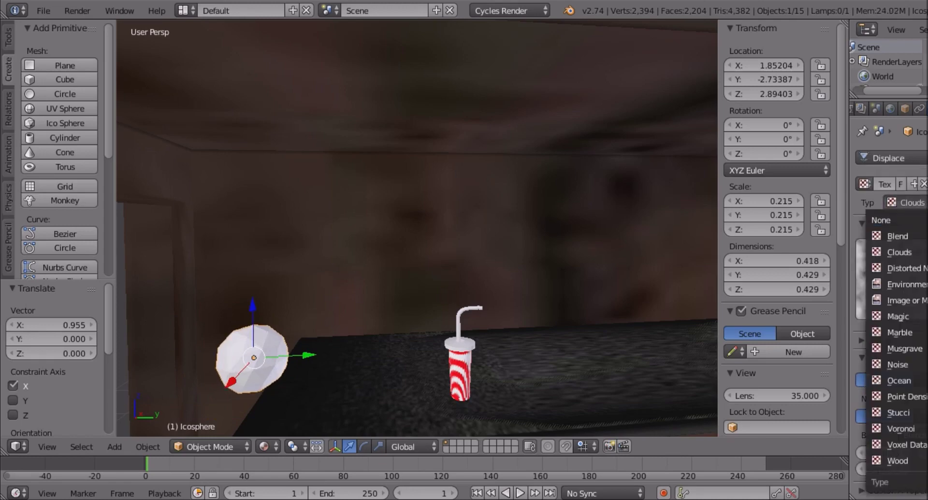
{"action": "left_click", "coordinate": [902, 429]}
{"action": "left_click", "coordinate": [919, 158]}
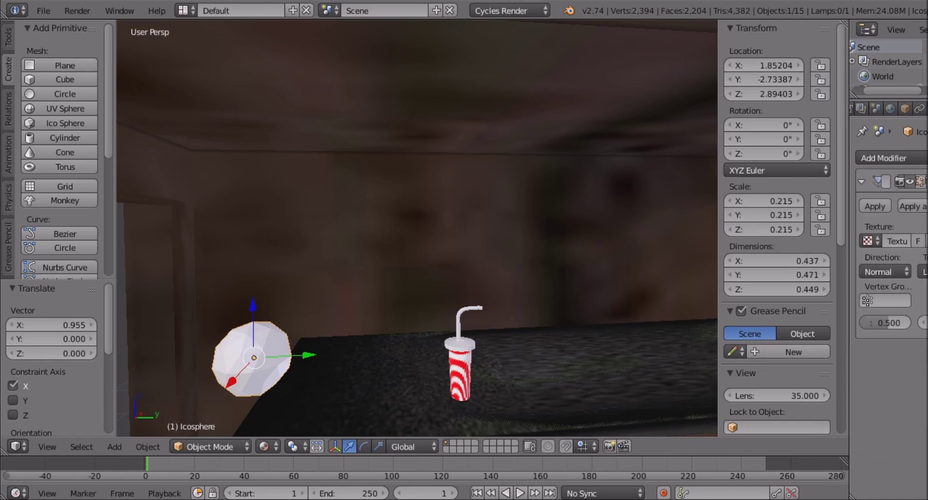
{"action": "left_click_drag", "start_coordinate": [923, 323], "coordinate": [927, 323]}
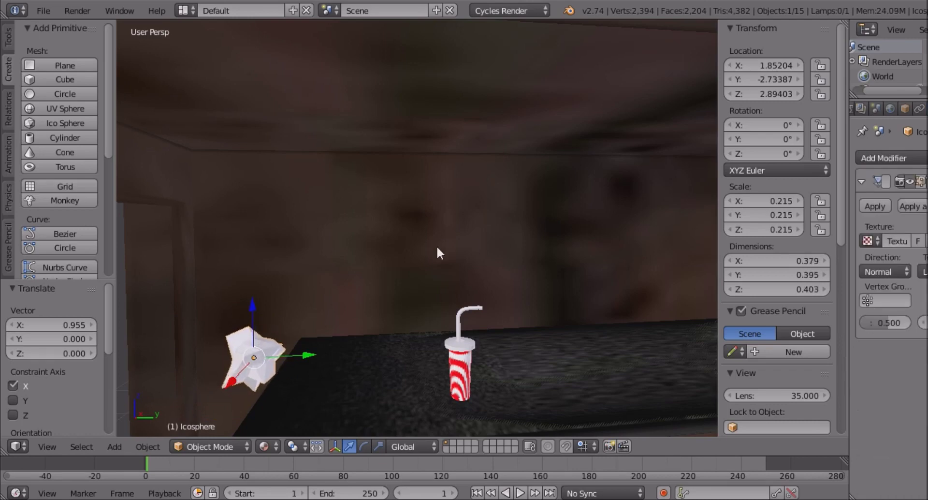
- Move the crumpled ico sphere about 0.293 along Y and rotate it freely to about 148°, -49.8°, -160.9°
{"action": "middle_click_drag", "start_coordinate": [432, 247], "coordinate": [464, 240]}
{"action": "key", "text": "g"}
{"action": "key", "text": "y"}
{"action": "left_click", "coordinate": [498, 338]}
{"action": "key", "text": "r"}
{"action": "key", "text": "r"}
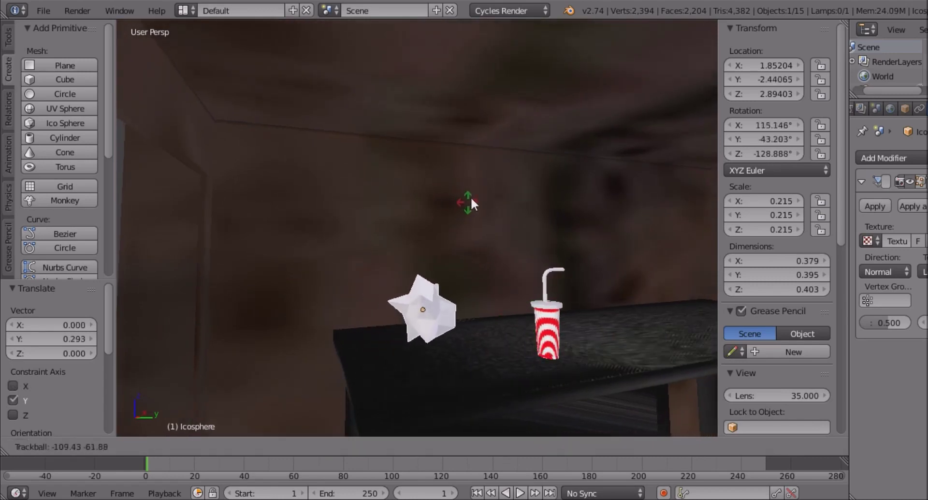
{"action": "left_click", "coordinate": [461, 210]}
- Lower the crumpled ball along Z to about 2.574, at desk height, and scale it by about 0.75
{"action": "key", "text": "g"}
{"action": "key", "text": "z"}
{"action": "left_click", "coordinate": [419, 292]}
{"action": "middle_click_drag", "start_coordinate": [420, 292], "coordinate": [337, 421]}
{"action": "key", "text": "s"}
{"action": "left_click", "coordinate": [370, 386]}
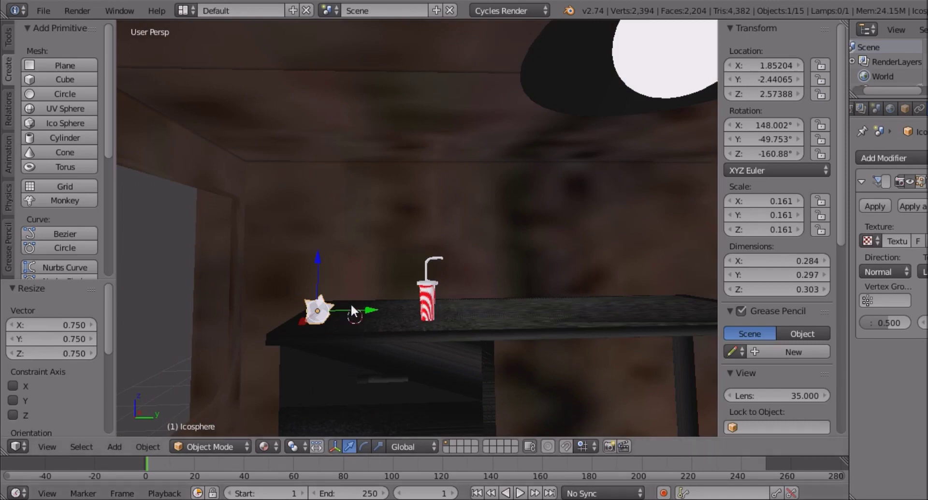
- Move the crumpled ball about -0.184 along Y toward the desk's end and scale it up by about 1.264
{"action": "key", "text": "g"}
{"action": "key", "text": "y"}
{"action": "left_click", "coordinate": [327, 304]}
{"action": "key", "text": "s"}
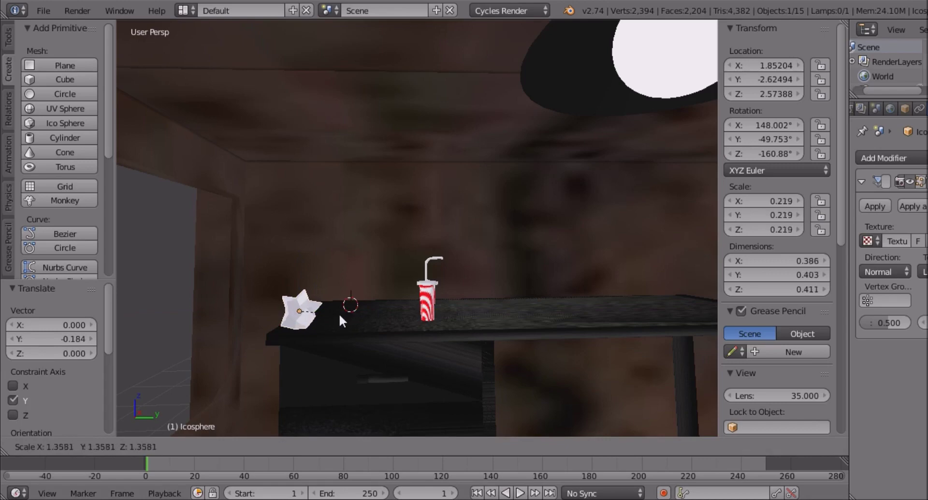
{"action": "left_click", "coordinate": [338, 312]}
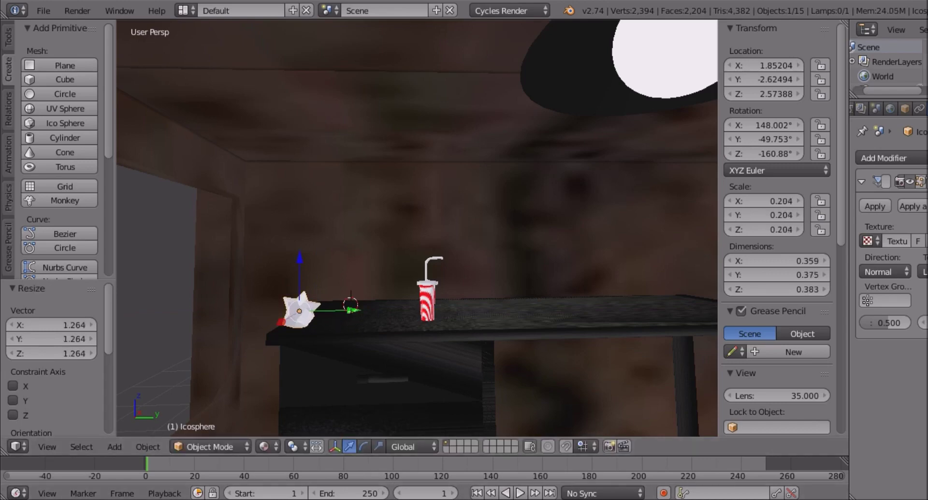
- Shrink the crumpled ball to a scale of about 0.168 and lower it about 0.038 onto the desktop
{"action": "key", "text": "s"}
{"action": "left_click", "coordinate": [295, 278]}
{"action": "key", "text": "shift+d"}
{"action": "key", "text": "z"}
{"action": "left_click", "coordinate": [362, 323]}
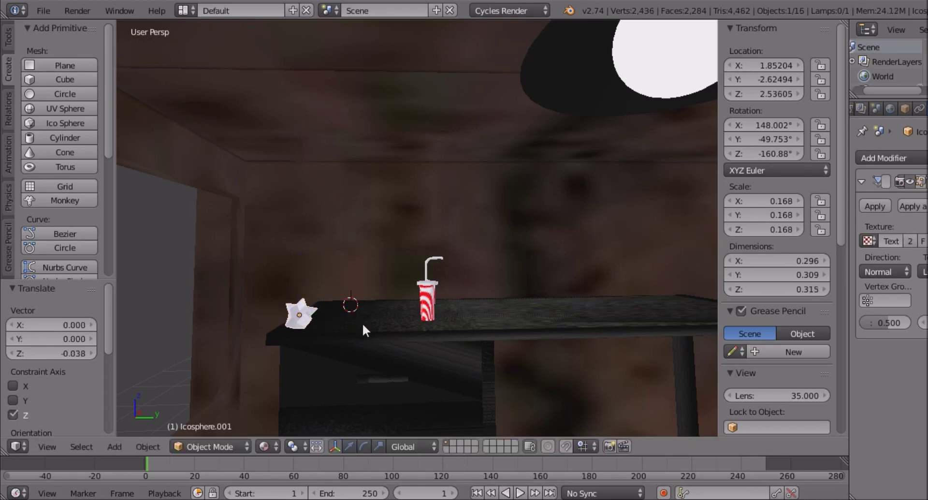
- Duplicate the crumpled ball about 1.056 along Y beside the cup and rotate the copy freely to a different orientation
{"action": "key", "text": "shift+d"}
{"action": "key", "text": "y"}
{"action": "left_click", "coordinate": [467, 343]}
{"action": "key", "text": "ctrl+space"}
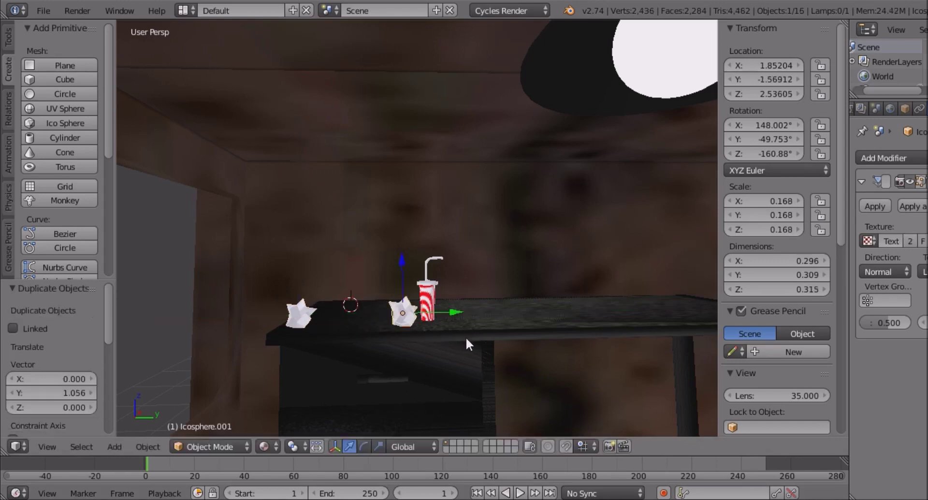
{"action": "key", "text": "r"}
{"action": "key", "text": "r"}
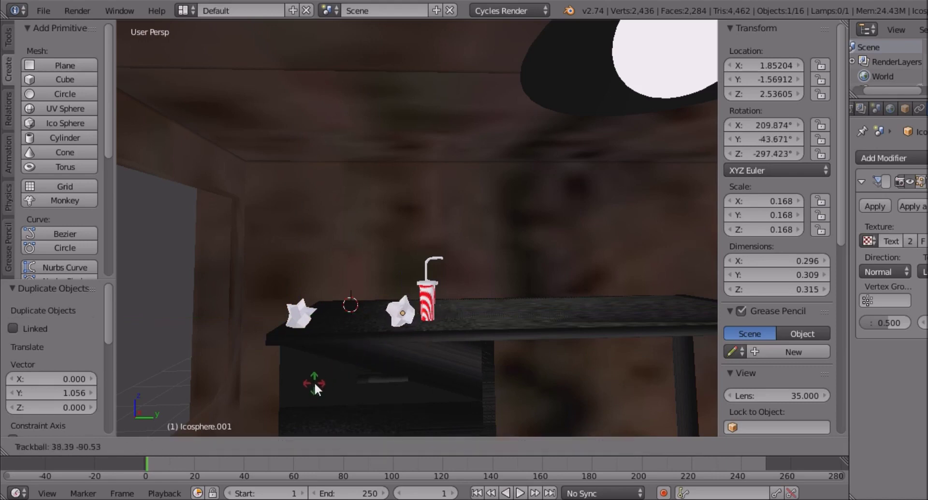
{"action": "left_click", "coordinate": [349, 355]}
- Duplicate the crumpled ball beside the cup and offset the copy slightly in negative Y, to about -1.682
{"action": "key", "text": "shift+d"}
{"action": "key", "text": "z"}
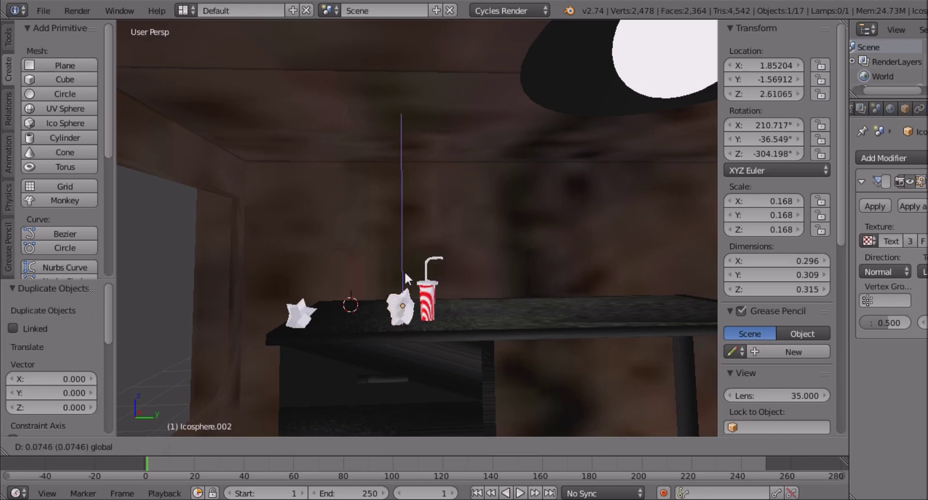
{"action": "key", "text": "y"}
{"action": "left_click", "coordinate": [385, 264]}
{"action": "left_click", "coordinate": [385, 264]}
- Lower the newest crumpled ball about 0.053 along Z and trackball-rotate it by about 73.9° and -1.7°
{"action": "key", "text": "g"}
{"action": "key", "text": "z"}
{"action": "left_click", "coordinate": [411, 344]}
{"action": "key", "text": "r"}
{"action": "key", "text": "r"}
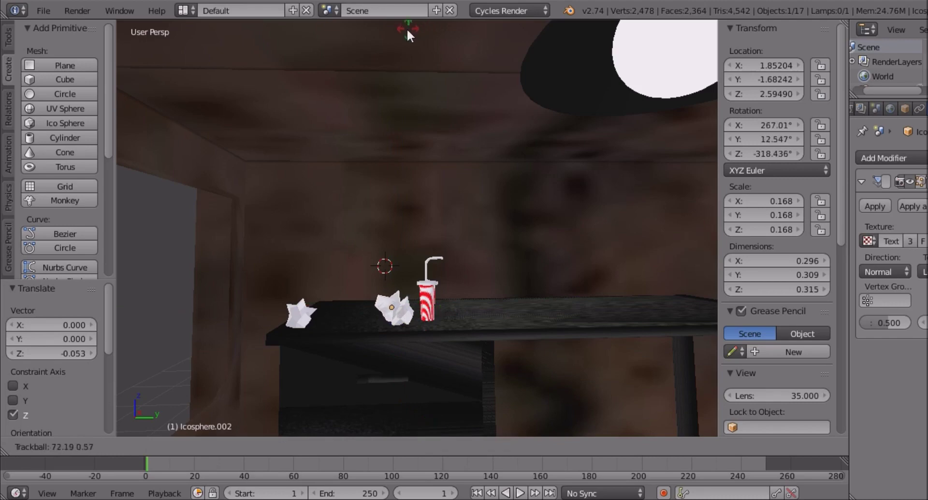
{"action": "left_click", "coordinate": [408, 29]}
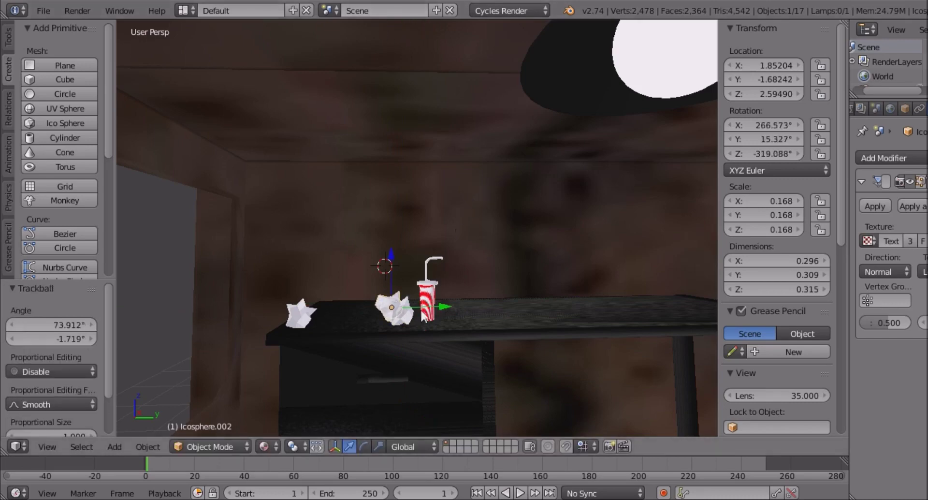
- Duplicate the first crumpled ball about 3.044 along Y and move the copy another 1.694 along Y toward the desk's far end
{"action": "scroll", "coordinate": [394, 390], "scroll_direction": "up", "scroll_amount": 2}
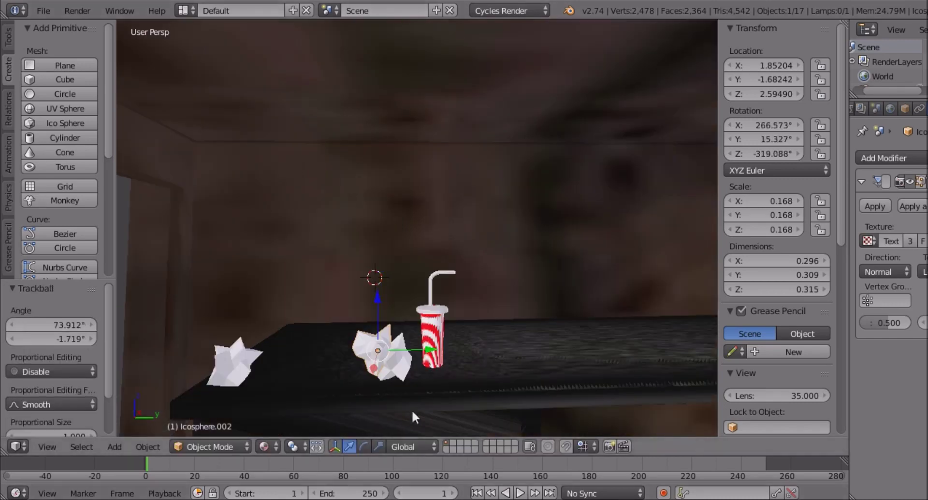
{"action": "right_click", "coordinate": [240, 359]}
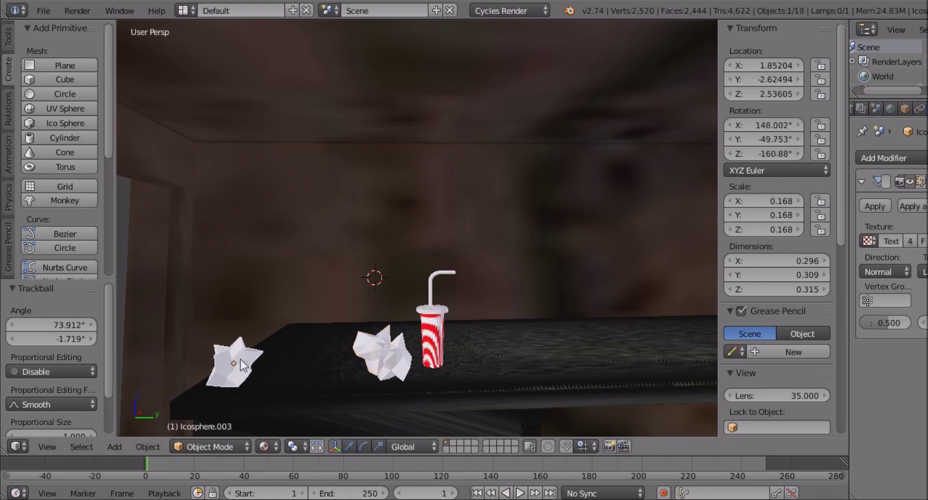
{"action": "key", "text": "shift+d"}
{"action": "key", "text": "y"}
{"action": "left_click", "coordinate": [677, 361]}
{"action": "scroll", "coordinate": [633, 291], "scroll_direction": "down", "scroll_amount": 4}
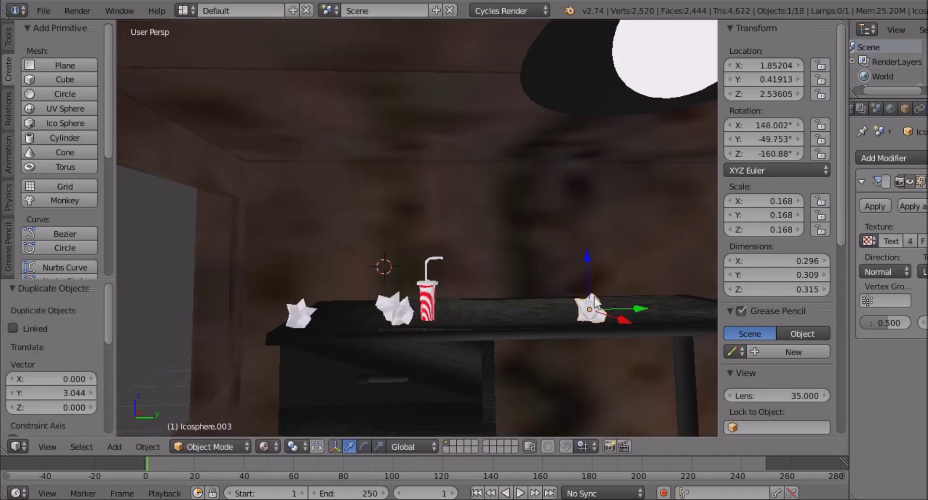
{"action": "key", "text": "g"}
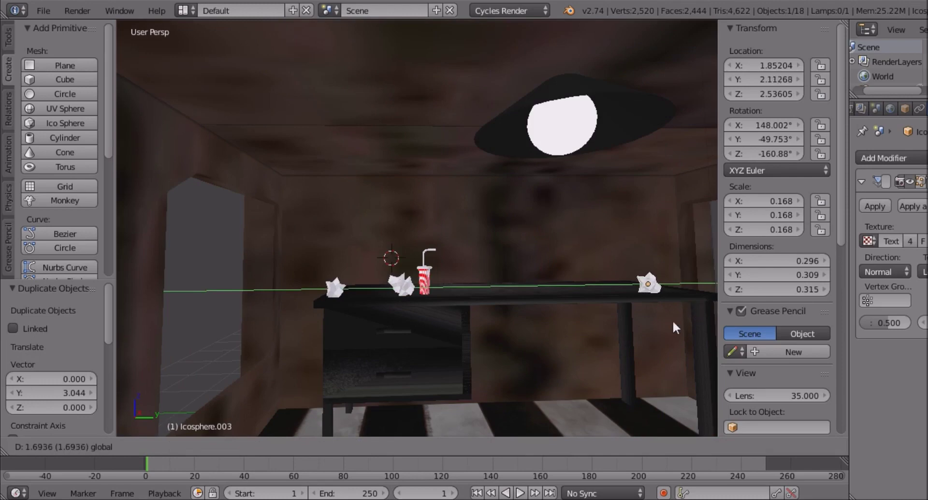
{"action": "left_click", "coordinate": [392, 436]}
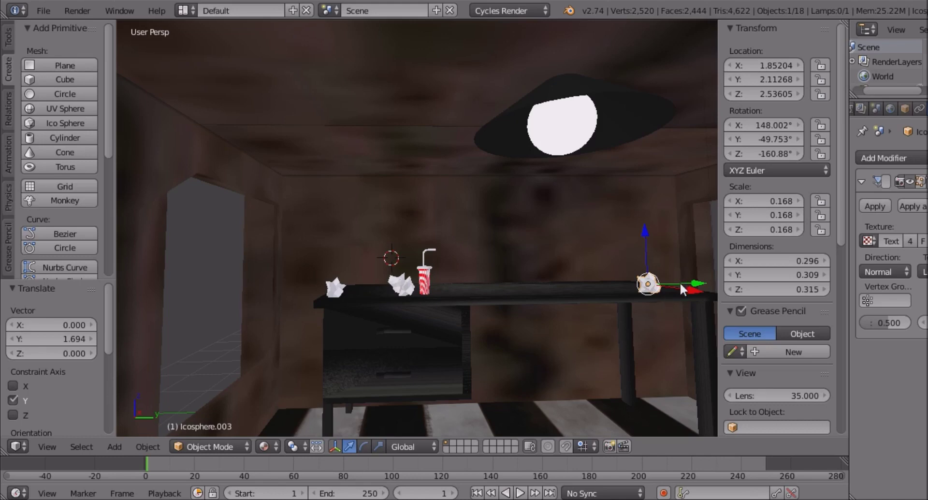
- Shift the crumpled ball at the desk's far end back by about 0.309 along Y and inspect the arrangement
{"action": "key", "text": "g"}
{"action": "key", "text": "y"}
{"action": "left_click", "coordinate": [619, 317]}
{"action": "middle_click_drag", "start_coordinate": [619, 317], "coordinate": [560, 343]}
{"action": "middle_click_drag", "start_coordinate": [544, 339], "coordinate": [575, 328]}
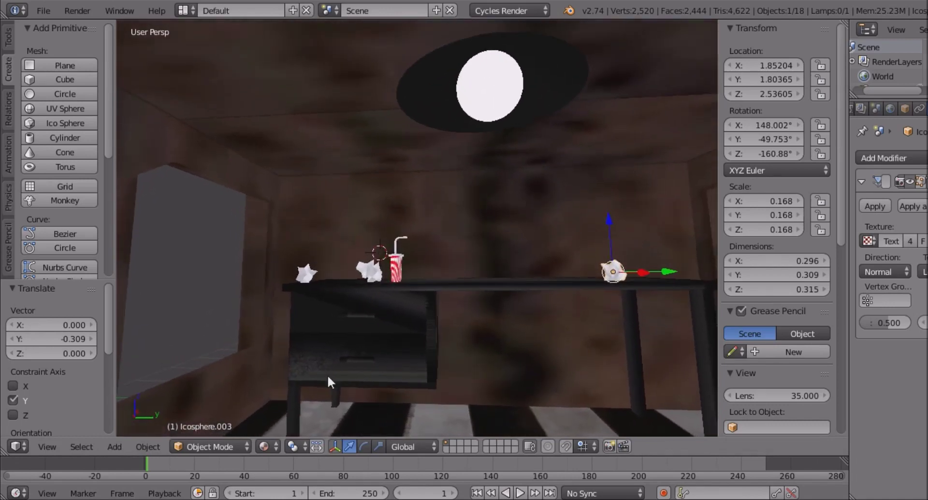
{"action": "middle_click_drag", "start_coordinate": [327, 371], "coordinate": [331, 373]}
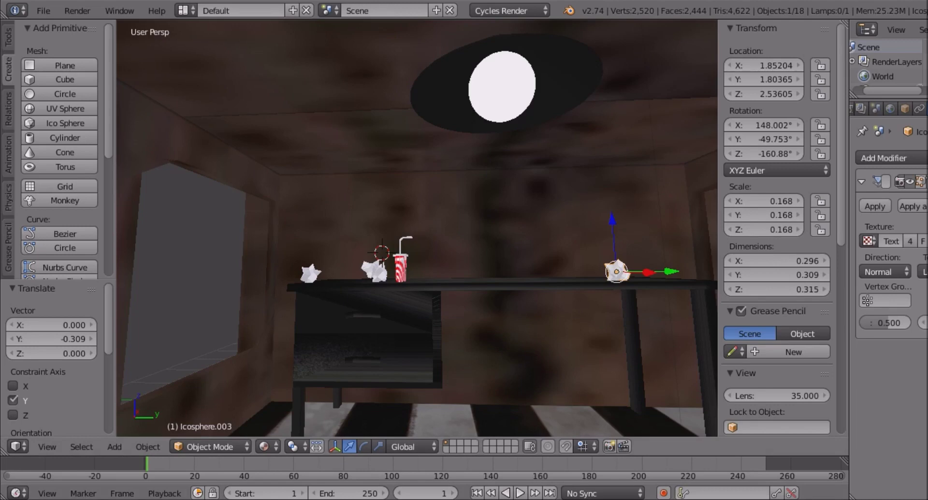
{"action": "middle_click_drag", "start_coordinate": [166, 253], "coordinate": [174, 257]}
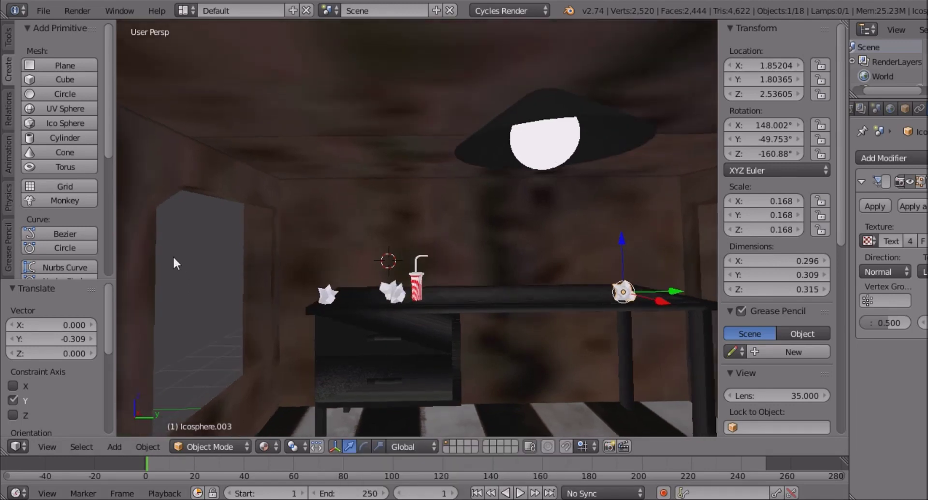
- Add a plane scaled to about 0.552, move it about 1.246 along Y and rotate it about -79.35° around Z
{"action": "left_click", "coordinate": [67, 66]}
{"action": "middle_click_drag", "start_coordinate": [484, 314], "coordinate": [497, 341]}
{"action": "key", "text": "s"}
{"action": "left_click", "coordinate": [445, 311]}
{"action": "left_click_drag", "start_coordinate": [435, 268], "coordinate": [562, 344]}
{"action": "key", "text": "r"}
{"action": "key", "text": "z"}
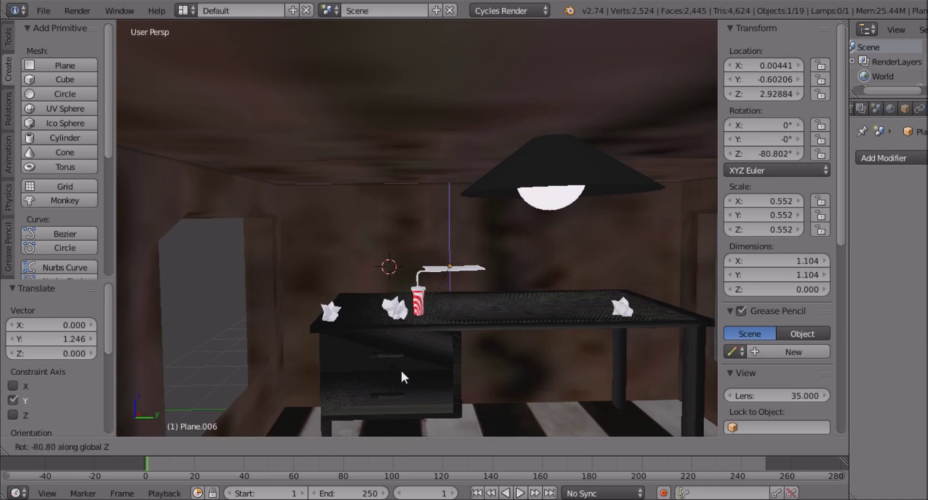
{"action": "left_click", "coordinate": [463, 238]}
- Lower the plane about 0.409, scale it to about 0.351 and move it about 0.314 in Y and -0.321 in Z
{"action": "key", "text": "g"}
{"action": "key", "text": "z"}
{"action": "left_click", "coordinate": [542, 324]}
{"action": "key", "text": "s"}
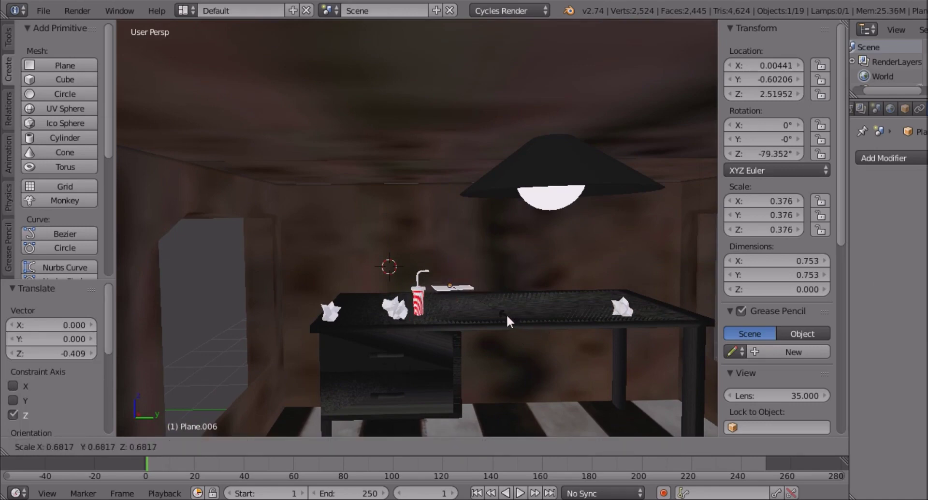
{"action": "left_click", "coordinate": [478, 291]}
{"action": "key", "text": "g"}
{"action": "left_click", "coordinate": [469, 312]}
- Position the plane on the desktop by raising it 0.275, moving it 0.993 along X and lowering it to a Z of about 2.409
{"action": "key", "text": "g"}
{"action": "key", "text": "z"}
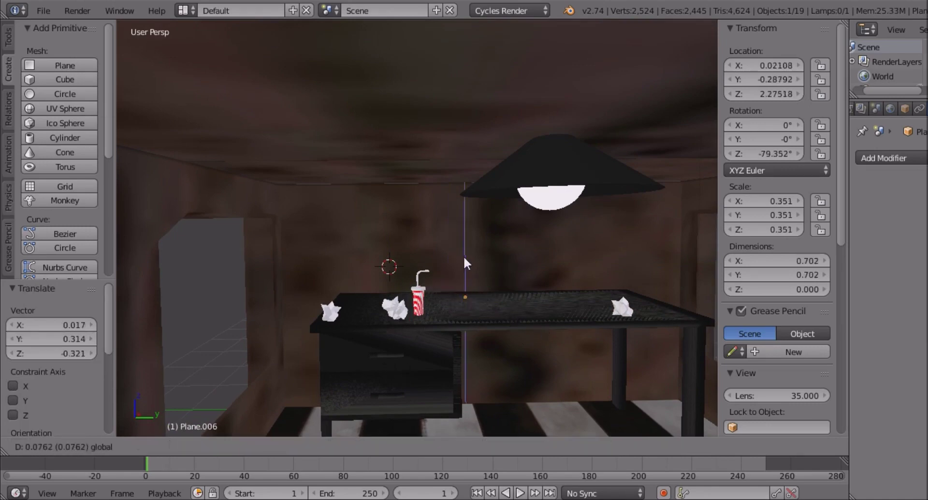
{"action": "left_click", "coordinate": [468, 308]}
{"action": "key", "text": "g"}
{"action": "key", "text": "x"}
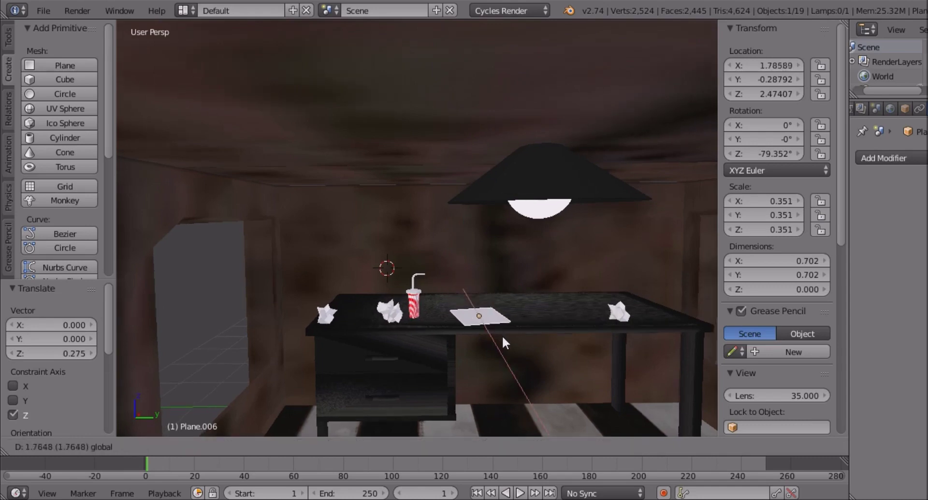
{"action": "left_click", "coordinate": [464, 267]}
{"action": "key", "text": "g"}
{"action": "key", "text": "z"}
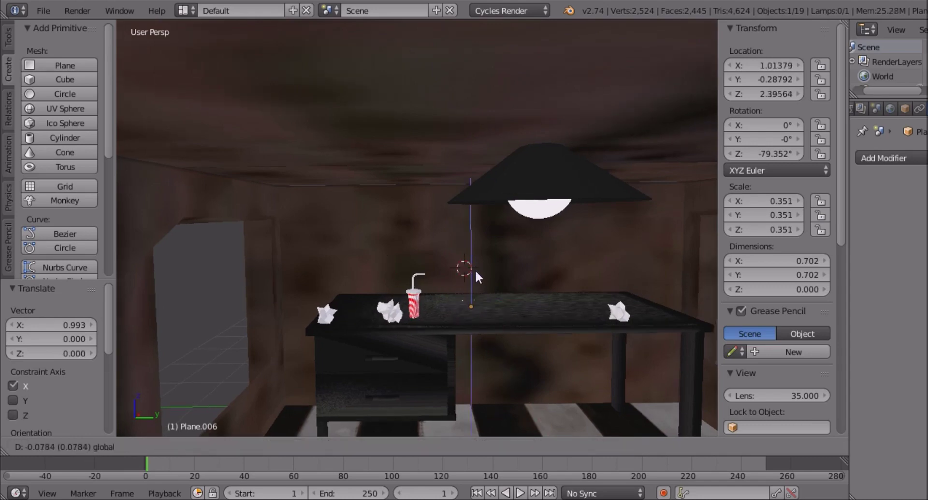
{"action": "left_click", "coordinate": [474, 269]}
- Scale the paper plane by about 0.771 and move it along X by about 0.193 and then 0.109
{"action": "key", "text": "s"}
{"action": "left_click", "coordinate": [486, 321]}
{"action": "key", "text": "g"}
{"action": "key", "text": "x"}
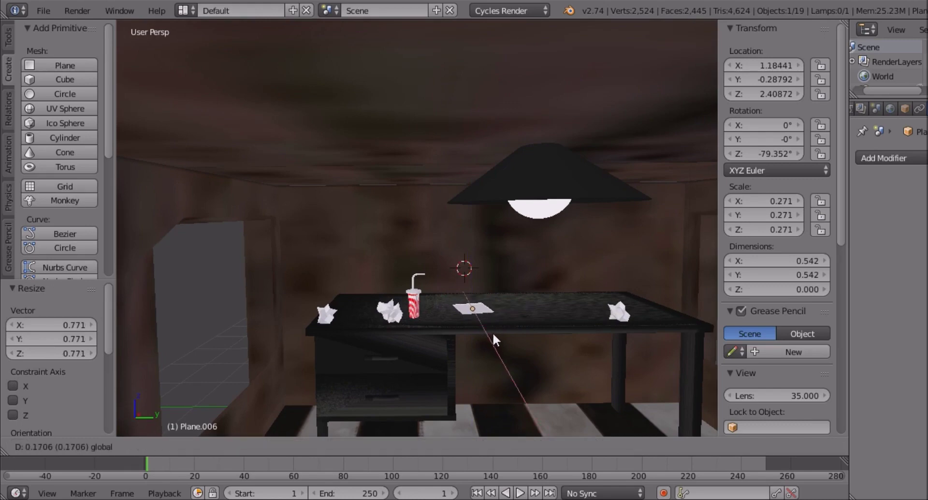
{"action": "left_click", "coordinate": [508, 338]}
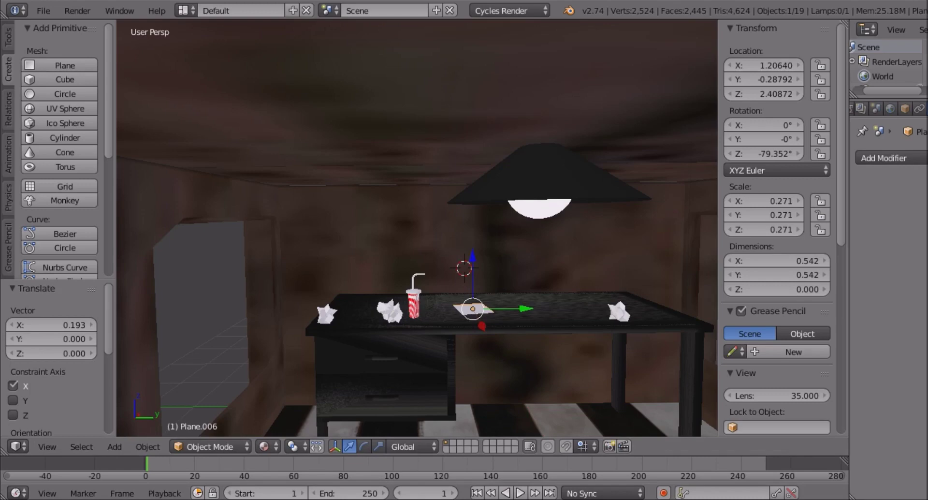
{"action": "middle_click_drag", "start_coordinate": [411, 433], "coordinate": [387, 131]}
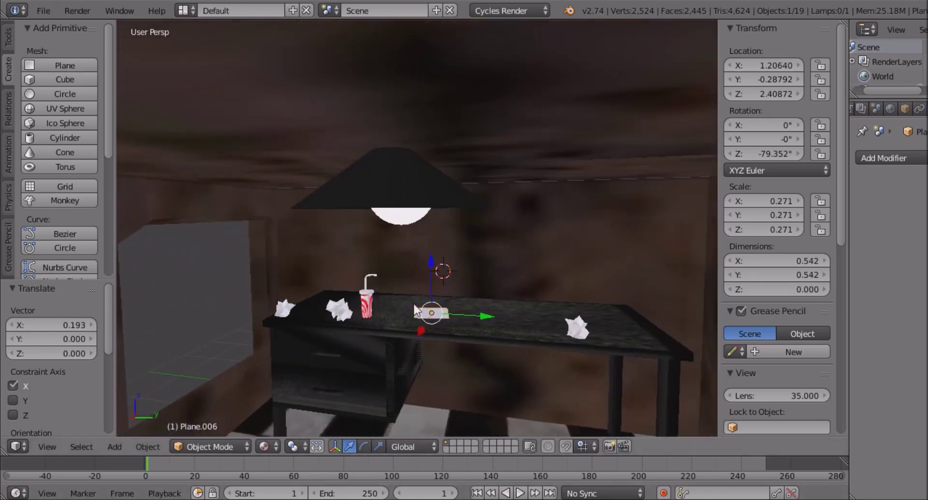
{"action": "left_click_drag", "start_coordinate": [413, 329], "coordinate": [412, 332]}
{"action": "middle_click_drag", "start_coordinate": [412, 332], "coordinate": [483, 341]}
- Duplicate the paper plane and offset the copy about 0.024 along Z and 0.06 along Y to stack a second sheet
{"action": "key", "text": "shift+d"}
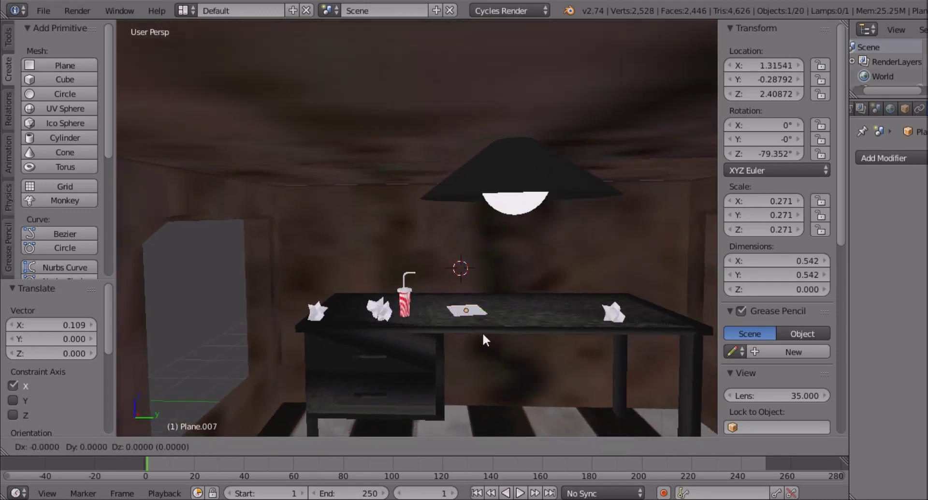
{"action": "right_click", "coordinate": [472, 289]}
{"action": "key", "text": "g"}
{"action": "key", "text": "y"}
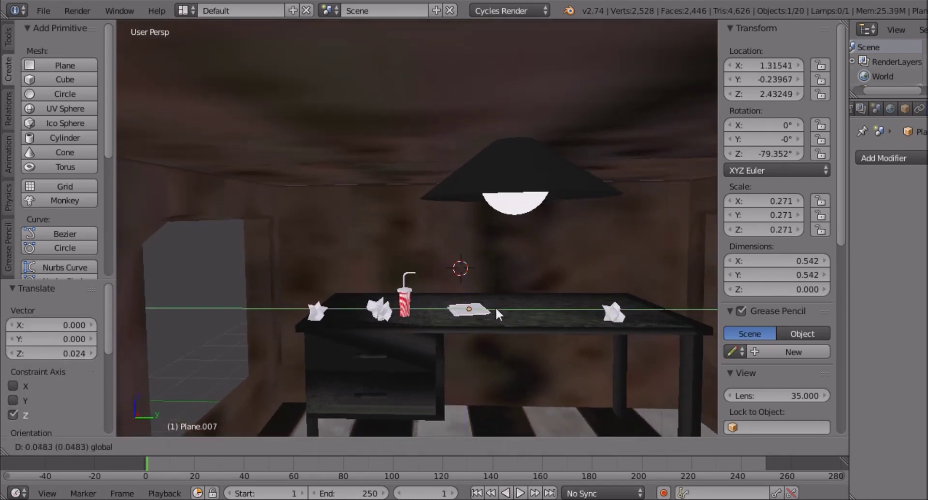
{"action": "left_click", "coordinate": [495, 307]}
{"action": "mouse_move", "coordinate": [517, 314]}
{"action": "middle_mouse_down"}
{"action": "mouse_move", "coordinate": [527, 319]}
{"action": "mouse_move", "coordinate": [500, 320]}
{"action": "middle_mouse_up"}
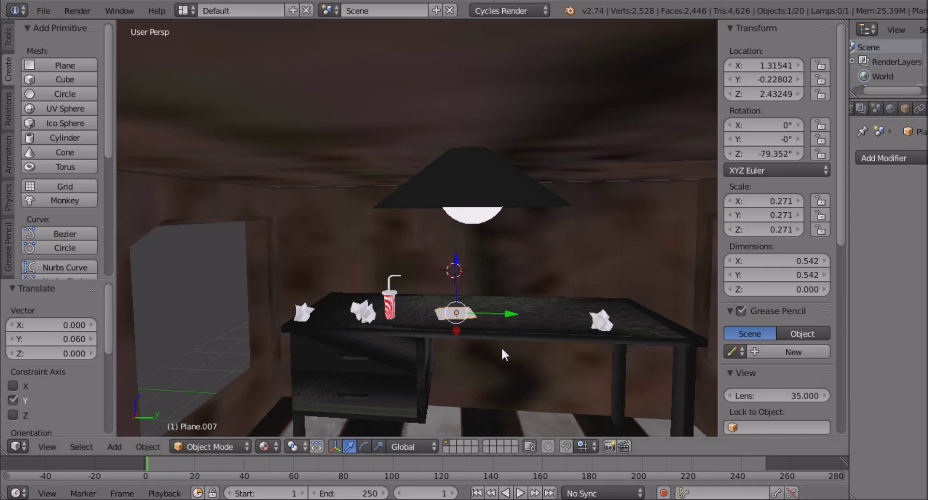
- Duplicate the upper sheet about 1.165 along Y, rotate the copy about -57.4° around Z and shift it to about 1.131 in Y
{"action": "key", "text": "shift+d"}
{"action": "key", "text": "y"}
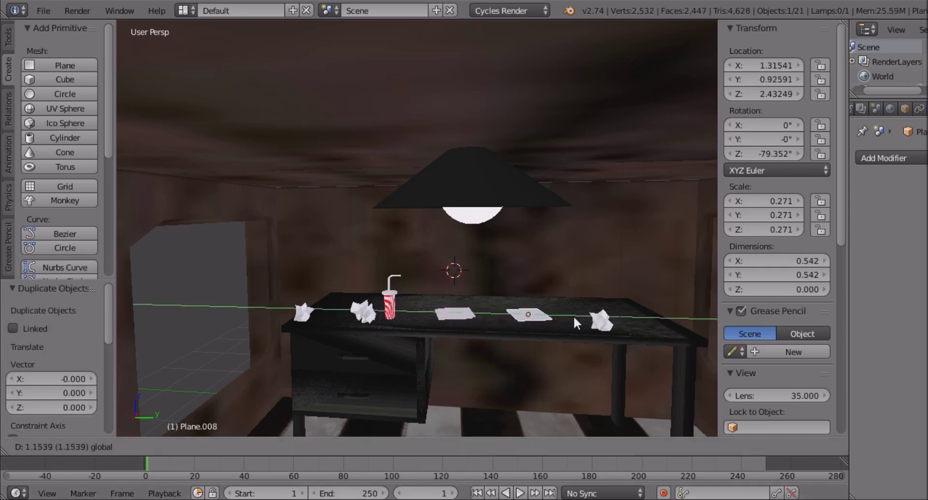
{"action": "left_click", "coordinate": [613, 373]}
{"action": "key", "text": "r"}
{"action": "key", "text": "z"}
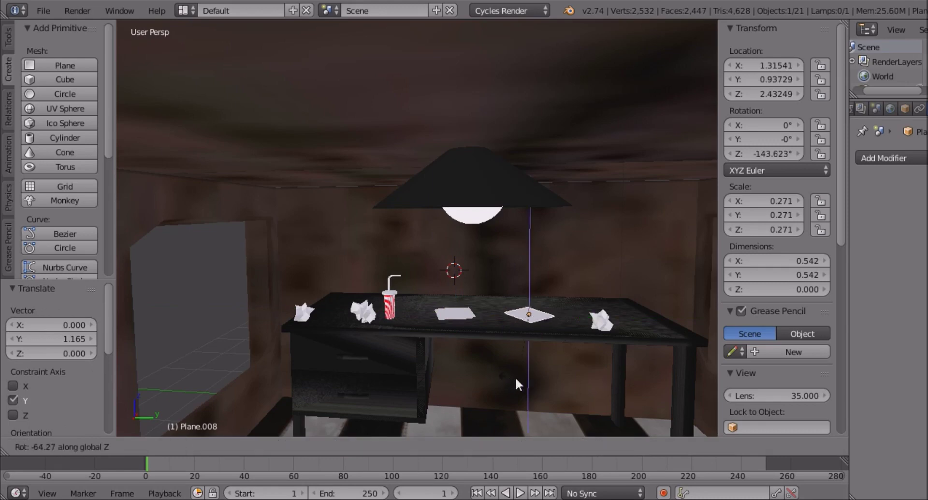
{"action": "left_click", "coordinate": [558, 323]}
{"action": "key", "text": "g"}
{"action": "key", "text": "y"}
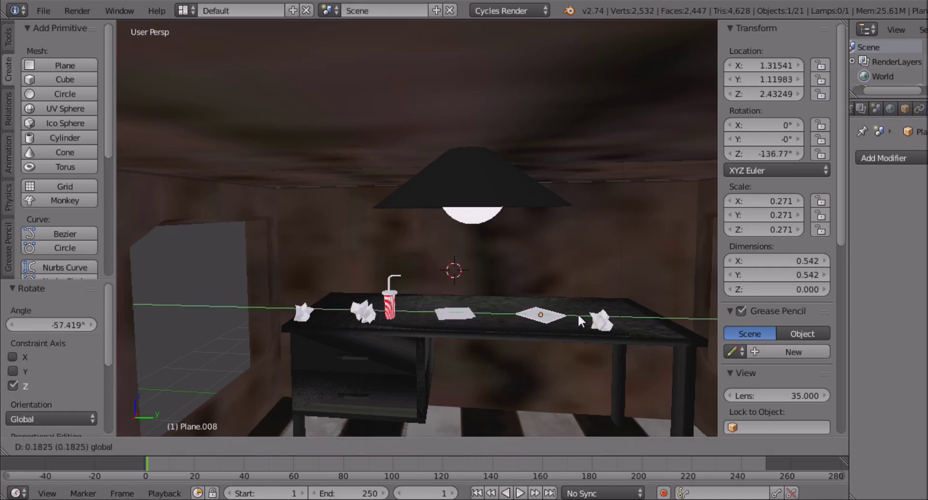
{"action": "left_click", "coordinate": [576, 319]}
- Duplicate the rotated sheet about 0.113 upward along Z and lower the copy slightly toward the desktop
{"action": "middle_click_drag", "start_coordinate": [576, 313], "coordinate": [574, 351]}
{"action": "key", "text": "shift+d"}
{"action": "key", "text": "z"}
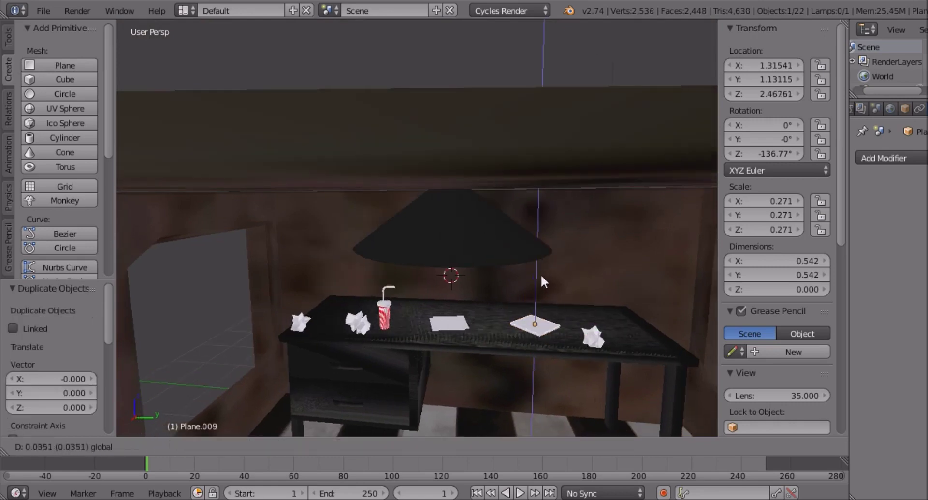
{"action": "left_click", "coordinate": [576, 291]}
{"action": "middle_click_drag", "start_coordinate": [576, 291], "coordinate": [593, 271]}
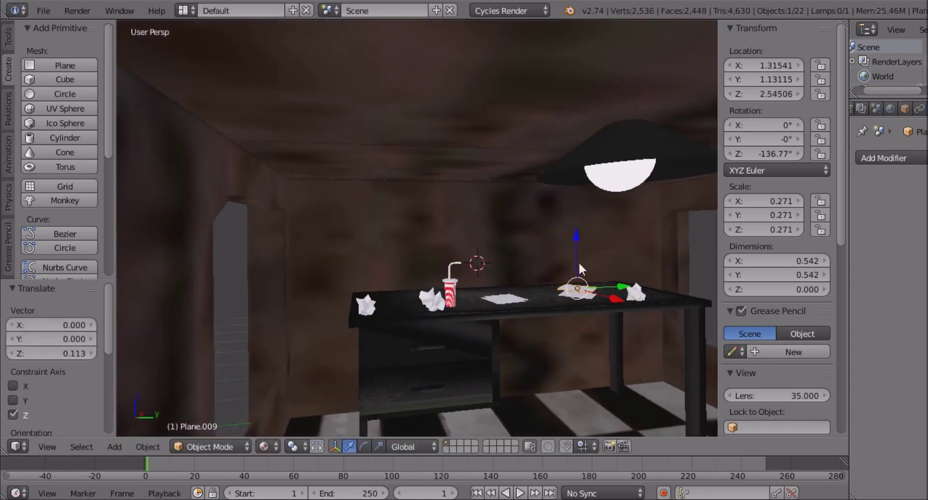
{"action": "key", "text": "g"}
{"action": "key", "text": "z"}
{"action": "left_click", "coordinate": [584, 271]}
- Shift the topmost rotated sheet about -0.1 along Y and lower it about 0.035 along Z
{"action": "type", "text": "gy-0.1"}
{"action": "key", "text": "Return"}
{"action": "middle_click_drag", "start_coordinate": [605, 286], "coordinate": [503, 319]}
{"action": "key", "text": "g"}
{"action": "key", "text": "z"}
{"action": "left_click", "coordinate": [541, 265]}
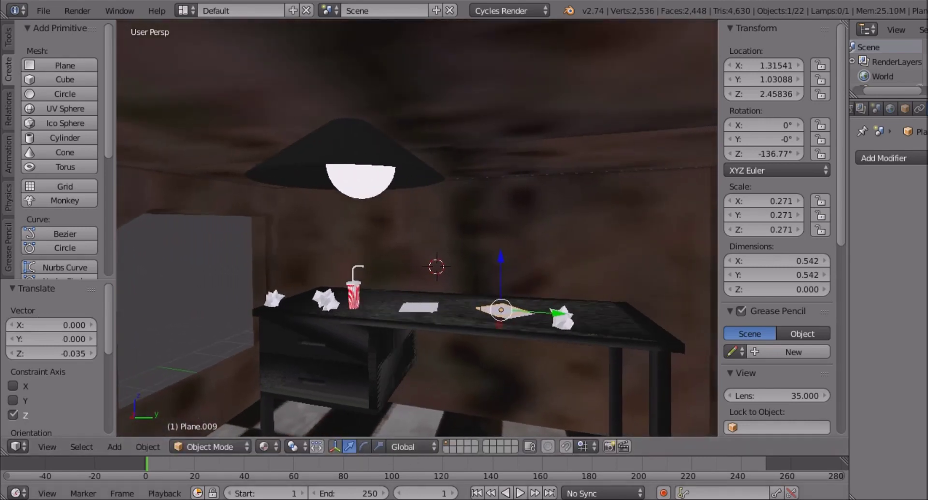
- Move the topmost rotated paper sheet about 0.502 along Y, then keep that sheet selected
{"action": "middle_click_drag", "start_coordinate": [503, 319], "coordinate": [498, 385]}
{"action": "key", "text": "g"}
{"action": "key", "text": "y"}
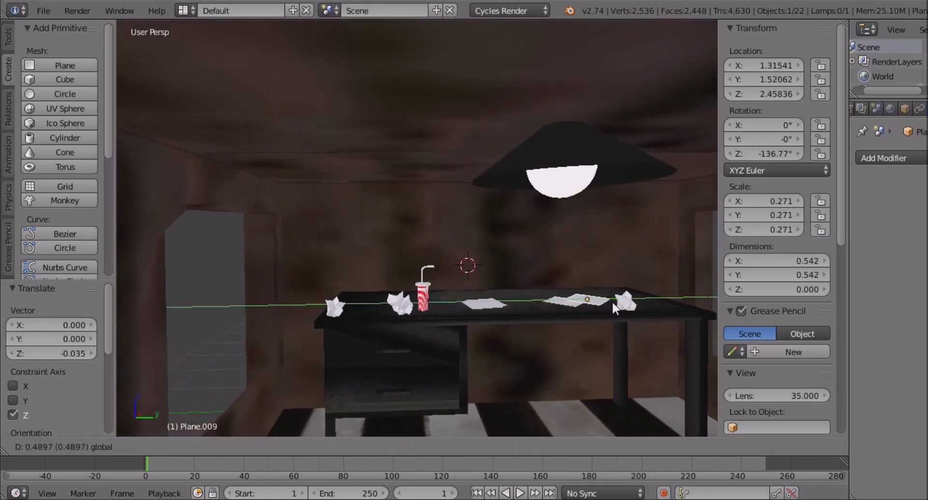
{"action": "left_click", "coordinate": [564, 305]}
{"action": "right_click", "coordinate": [566, 308]}
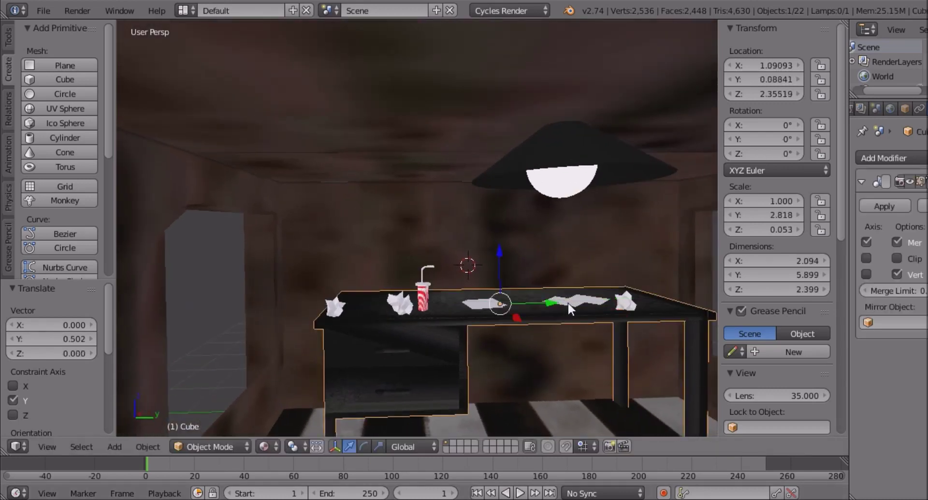
{"action": "right_click", "coordinate": [598, 303]}
{"action": "right_click", "coordinate": [602, 302]}
{"action": "middle_click_drag", "start_coordinate": [602, 302], "coordinate": [543, 321]}
{"action": "middle_click_drag", "start_coordinate": [504, 348], "coordinate": [440, 371]}
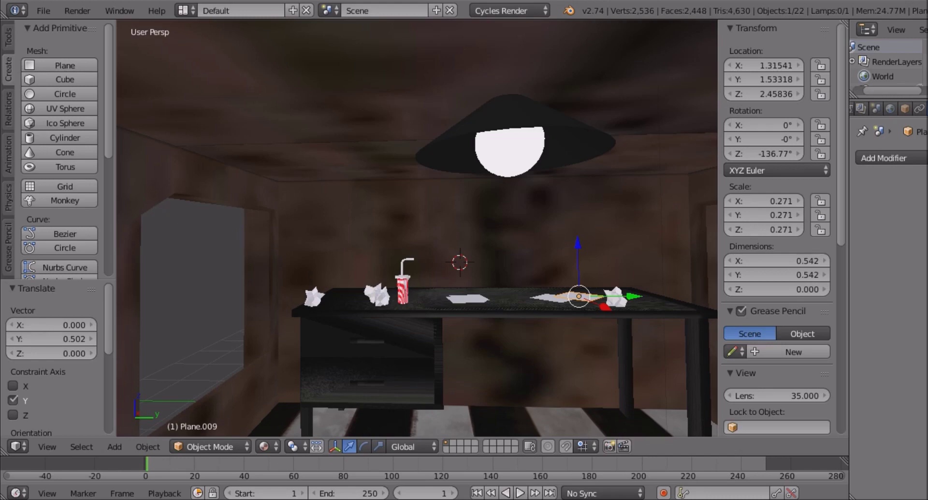
- Add a cube to the scene and move it about -1.83 along Y, toward the cup end of the desk
{"action": "scroll", "coordinate": [361, 346], "scroll_direction": "up", "scroll_amount": 5}
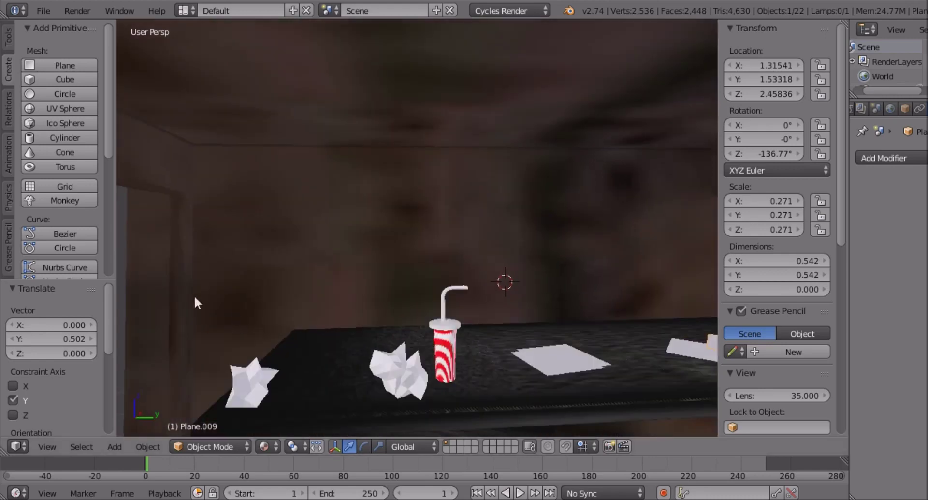
{"action": "scroll", "coordinate": [196, 303], "scroll_direction": "down", "scroll_amount": 1}
{"action": "left_click", "coordinate": [68, 79]}
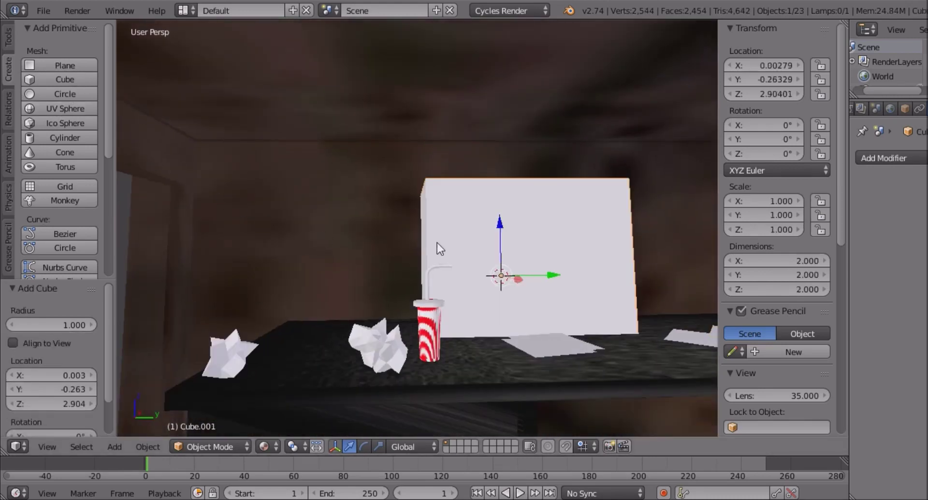
{"action": "scroll", "coordinate": [437, 243], "scroll_direction": "down", "scroll_amount": 2}
{"action": "key", "text": "g"}
{"action": "key", "text": "y"}
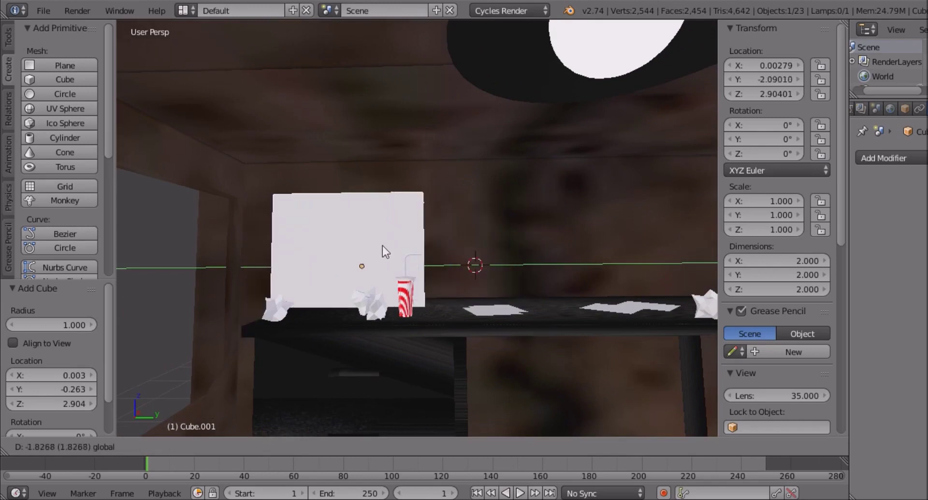
{"action": "left_click", "coordinate": [382, 246]}
- Scale the cube uniformly to about 0.692 and adjust its height to about 2.994 in Z
{"action": "key", "text": "g"}
{"action": "key", "text": "z"}
{"action": "left_click", "coordinate": [468, 295]}
{"action": "key", "text": "s"}
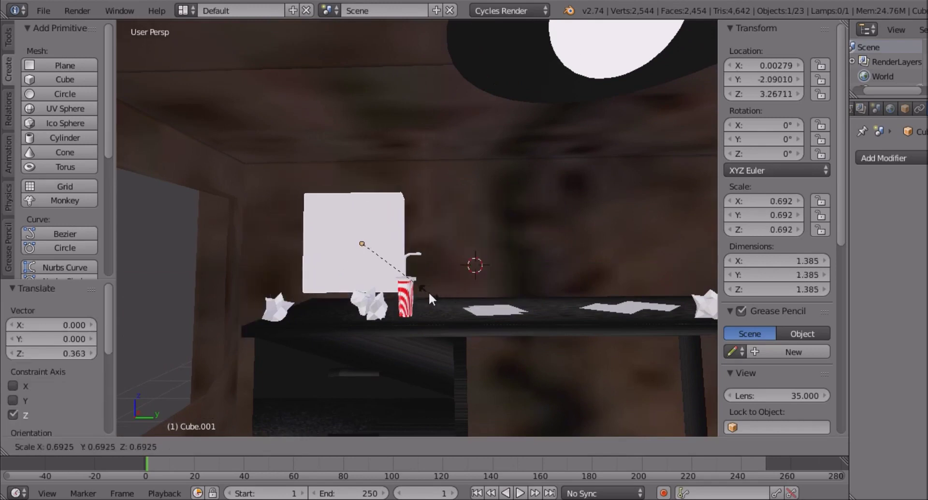
{"action": "left_click", "coordinate": [355, 228]}
{"action": "key", "text": "g"}
{"action": "key", "text": "z"}
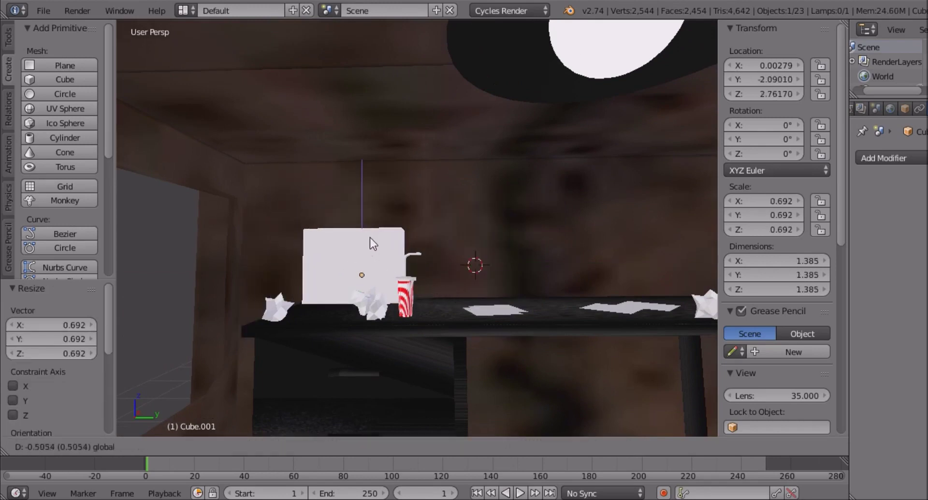
{"action": "left_click", "coordinate": [388, 234]}
- Move the cube about 0.84 along X so it sits over the desktop
{"action": "middle_click_drag", "start_coordinate": [388, 234], "coordinate": [436, 253]}
{"action": "key", "text": "g"}
{"action": "key", "text": "x"}
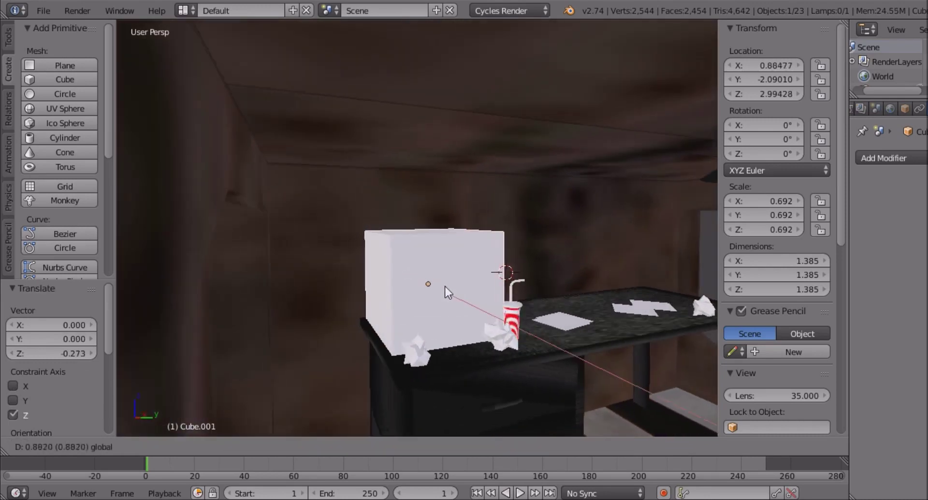
{"action": "left_click", "coordinate": [428, 282]}
{"action": "middle_click_drag", "start_coordinate": [439, 386], "coordinate": [411, 496]}
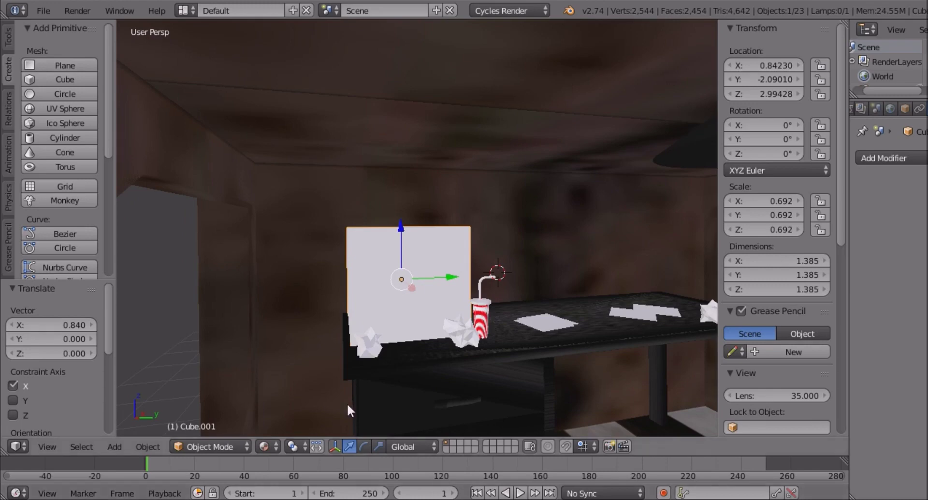
- Scale the cube down uniformly to about 0.395
{"action": "middle_click_drag", "start_coordinate": [347, 402], "coordinate": [442, 402]}
{"action": "key", "text": "s"}
{"action": "left_click", "coordinate": [395, 396]}
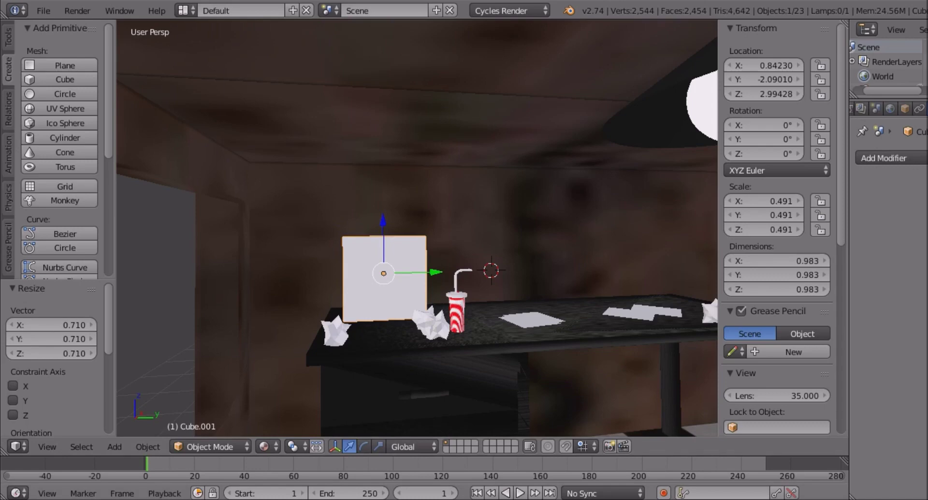
{"action": "middle_click_drag", "start_coordinate": [396, 396], "coordinate": [340, 375]}
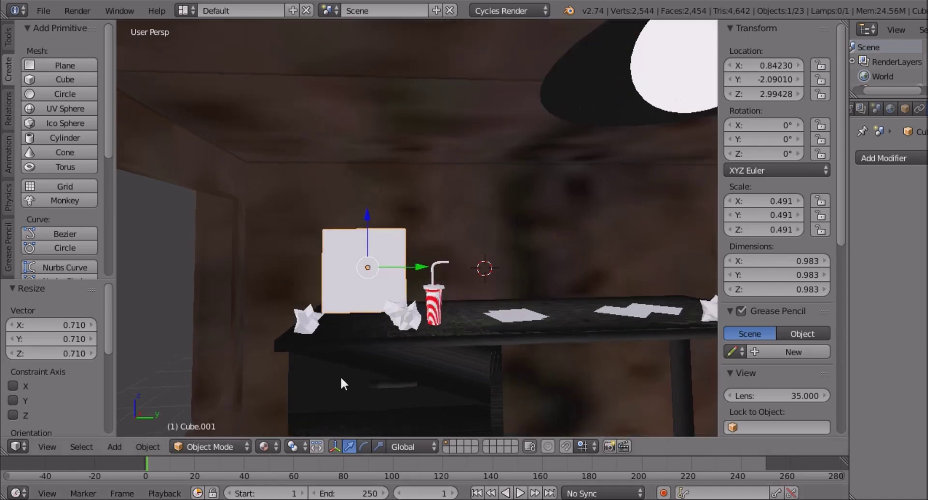
{"action": "key", "text": "s"}
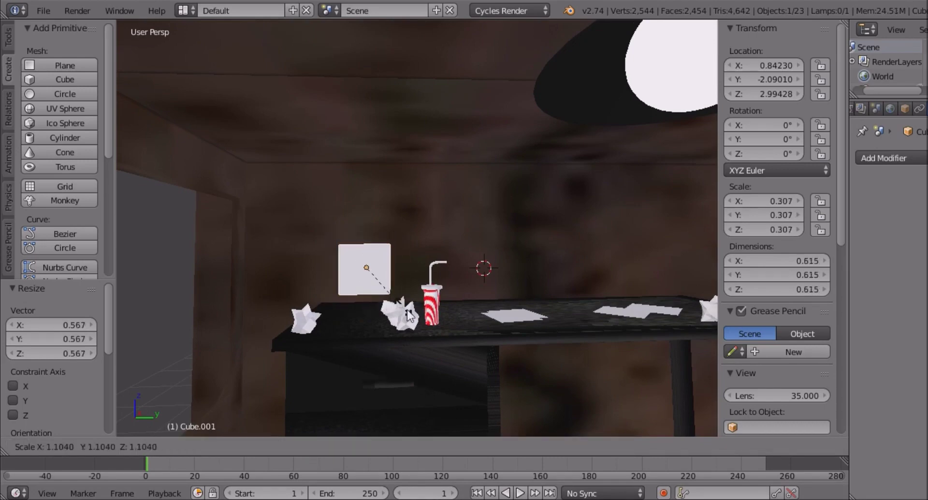
{"action": "left_click", "coordinate": [420, 328]}
- Move the cube to about -2.362 in Y and lower it about 0.137 along Z toward the desktop
{"action": "key", "text": "g"}
{"action": "key", "text": "y"}
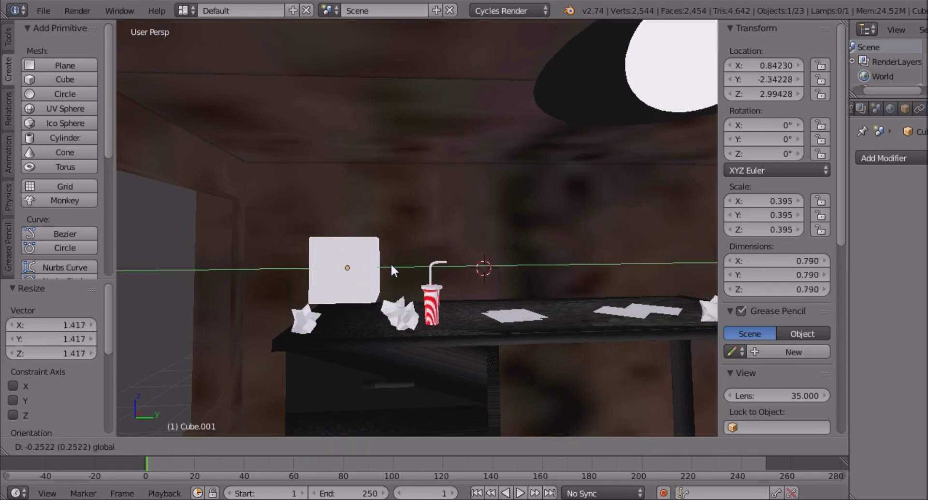
{"action": "left_click", "coordinate": [350, 236]}
{"action": "key", "text": "g"}
{"action": "key", "text": "z"}
{"action": "left_click", "coordinate": [353, 247]}
- Shift the cube slightly in the negative Y direction and move it to about 1.121 in X
{"action": "middle_click_drag", "start_coordinate": [353, 247], "coordinate": [427, 284]}
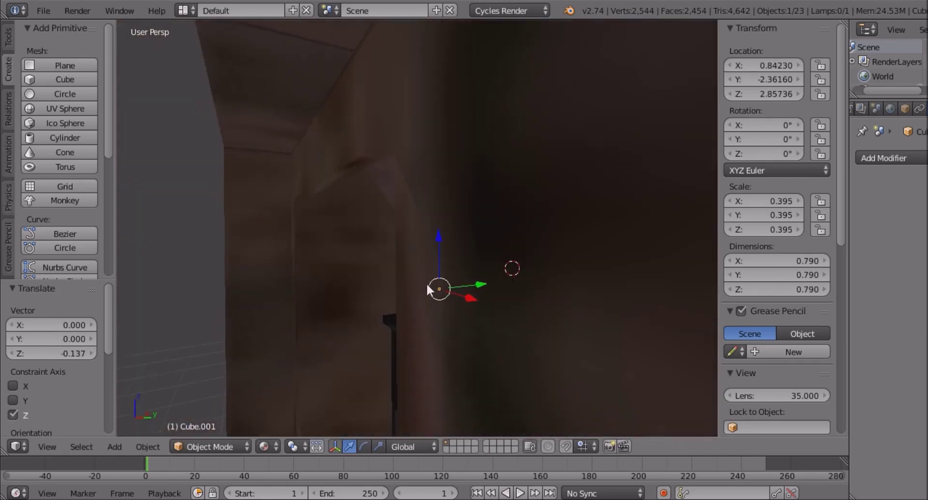
{"action": "scroll", "coordinate": [455, 300], "scroll_direction": "down", "scroll_amount": 6}
{"action": "key", "text": "g"}
{"action": "key", "text": "y"}
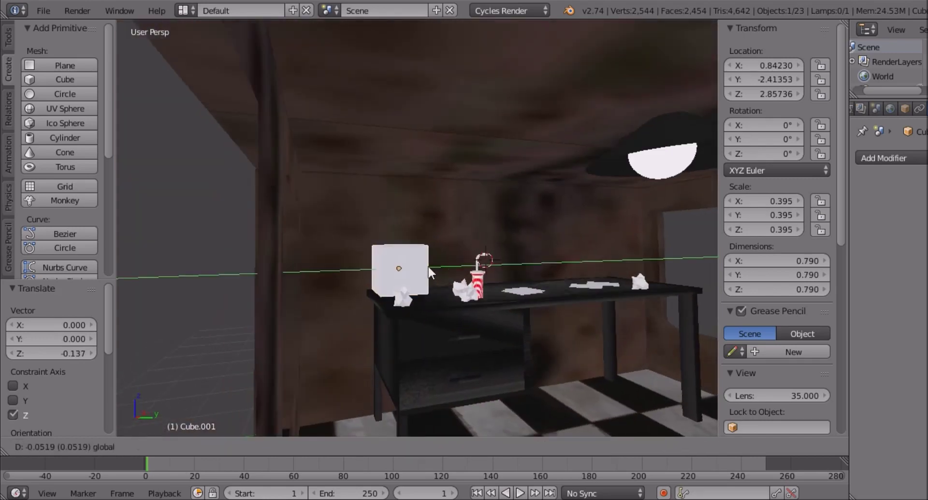
{"action": "left_click", "coordinate": [411, 277]}
{"action": "key", "text": "g"}
{"action": "key", "text": "x"}
{"action": "left_click", "coordinate": [414, 276]}
- Move the cube about 0.086 along Y and lower it about 0.06 along Z
{"action": "middle_click_drag", "start_coordinate": [414, 277], "coordinate": [453, 239]}
{"action": "key", "text": "g"}
{"action": "key", "text": "y"}
{"action": "left_click", "coordinate": [388, 272]}
{"action": "key", "text": "g"}
{"action": "key", "text": "z"}
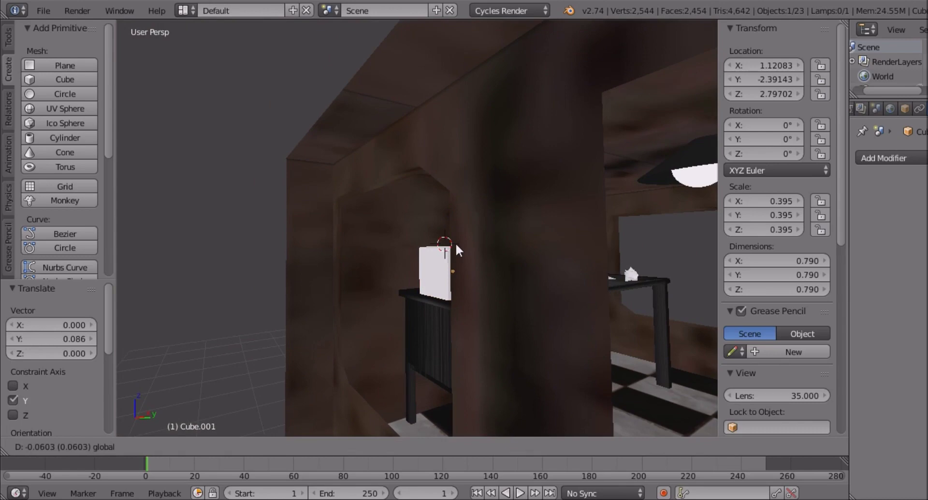
{"action": "left_click", "coordinate": [457, 245]}
- Raise the cube about 0.018 along Z above the desktop
{"action": "middle_click_drag", "start_coordinate": [457, 245], "coordinate": [422, 243]}
{"action": "scroll", "coordinate": [419, 244], "scroll_direction": "up", "scroll_amount": 2}
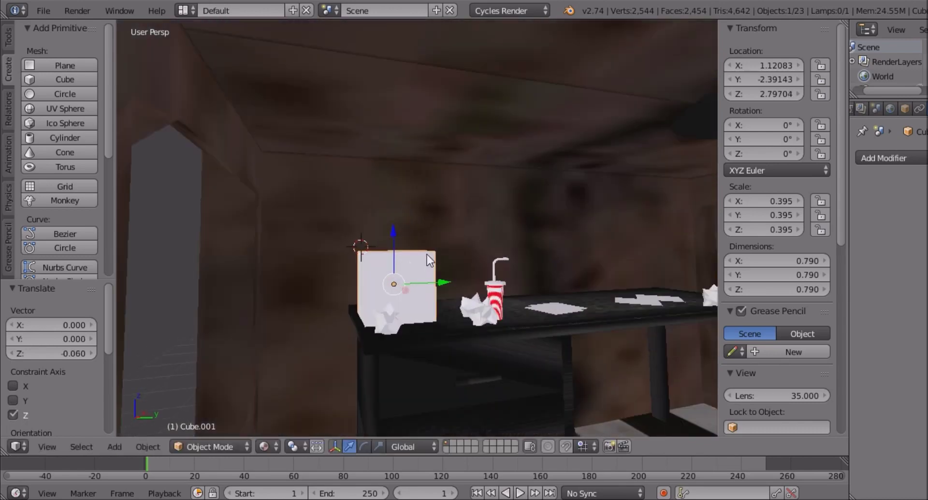
{"action": "scroll", "coordinate": [428, 265], "scroll_direction": "up", "scroll_amount": 2}
{"action": "key", "text": "g"}
{"action": "key", "text": "z"}
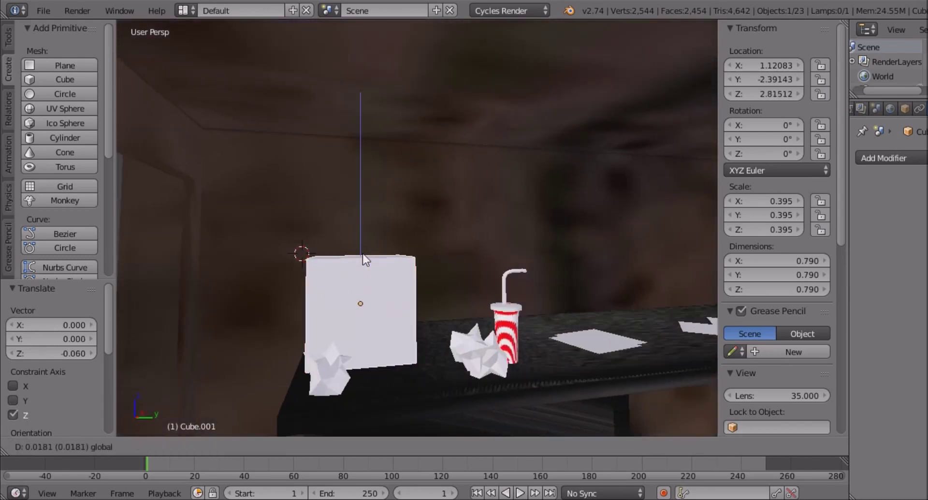
{"action": "left_click", "coordinate": [398, 290]}
- Shift the cube about -0.061 along Y and lower it about 0.034 along Z onto the desk
{"action": "key", "text": "g"}
{"action": "key", "text": "y"}
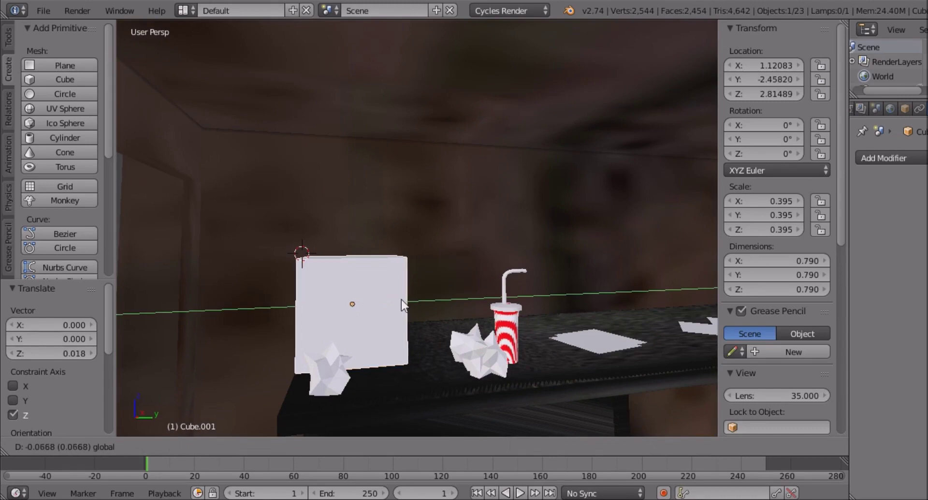
{"action": "left_click", "coordinate": [352, 263]}
{"action": "key", "text": "g"}
{"action": "key", "text": "z"}
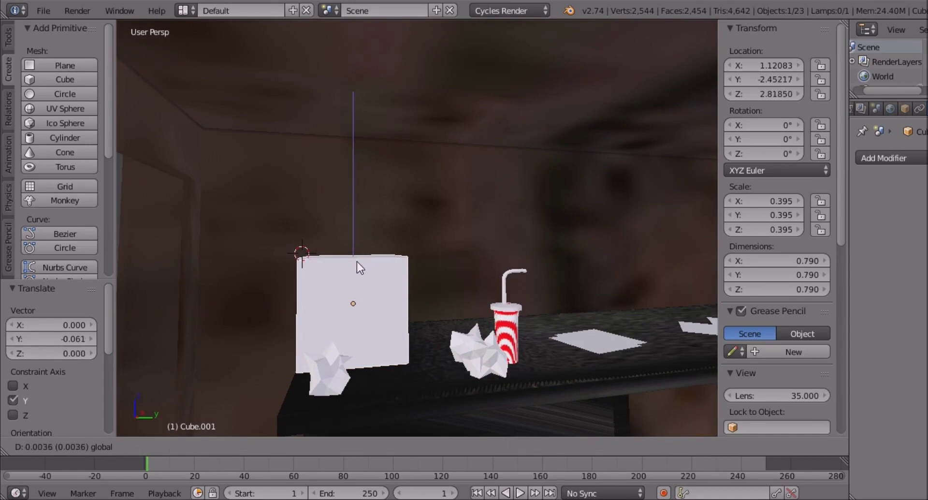
{"action": "left_click", "coordinate": [368, 269]}
- Enter Edit Mode on the cube and bring up the mesh editing tools
{"action": "mouse_move", "coordinate": [368, 269]}
{"action": "middle_mouse_down"}
{"action": "mouse_move", "coordinate": [361, 252]}
{"action": "mouse_move", "coordinate": [361, 277]}
{"action": "middle_mouse_up"}
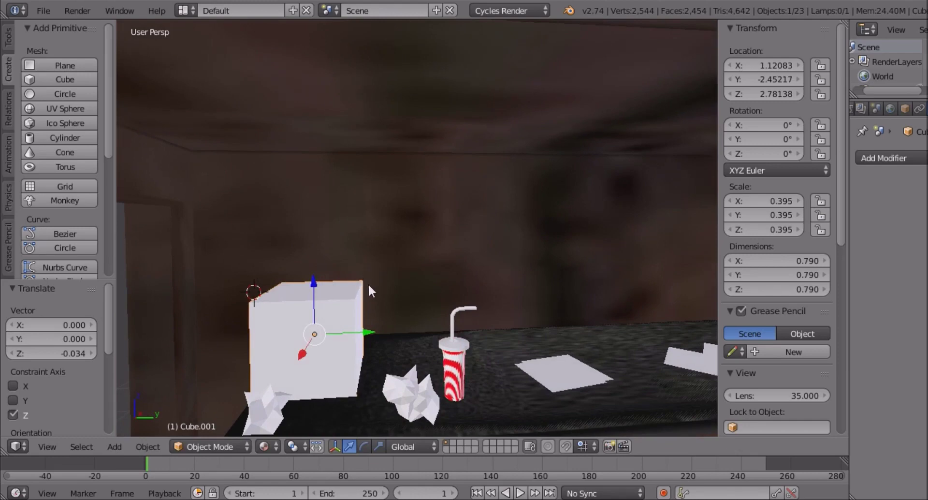
{"action": "middle_click_drag", "start_coordinate": [378, 284], "coordinate": [414, 257]}
{"action": "scroll", "coordinate": [382, 278], "scroll_direction": "up", "scroll_amount": 2}
{"action": "middle_click_drag", "start_coordinate": [403, 348], "coordinate": [410, 347]}
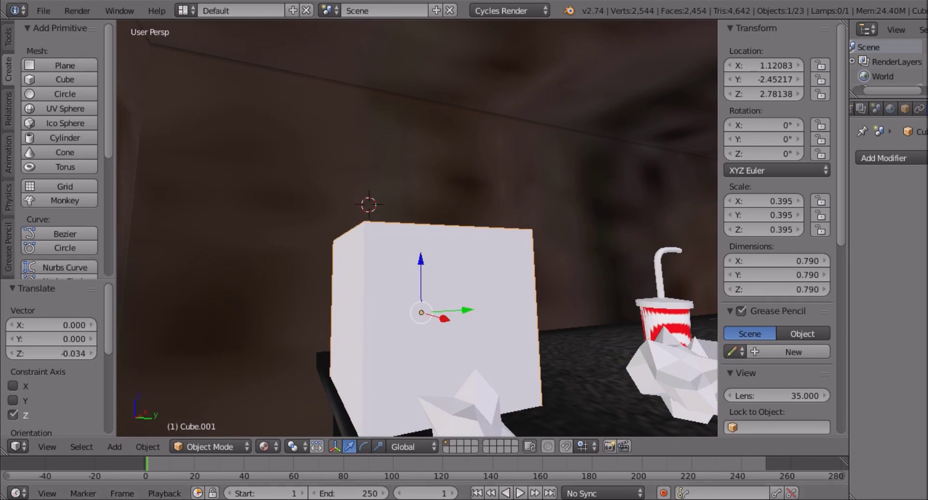
{"action": "scroll", "coordinate": [362, 389], "scroll_direction": "up", "scroll_amount": 3}
{"action": "scroll", "coordinate": [361, 389], "scroll_direction": "down", "scroll_amount": 3}
{"action": "left_click", "coordinate": [230, 442]}
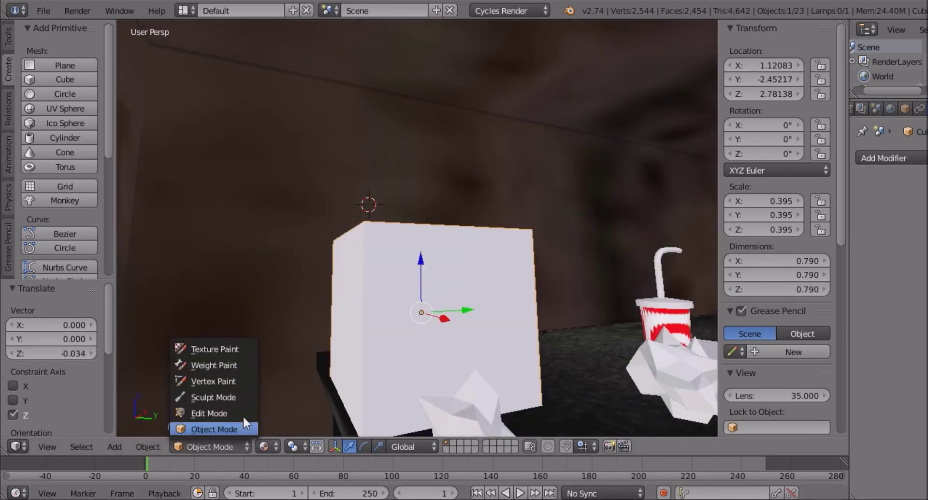
{"action": "key", "text": "Tab"}
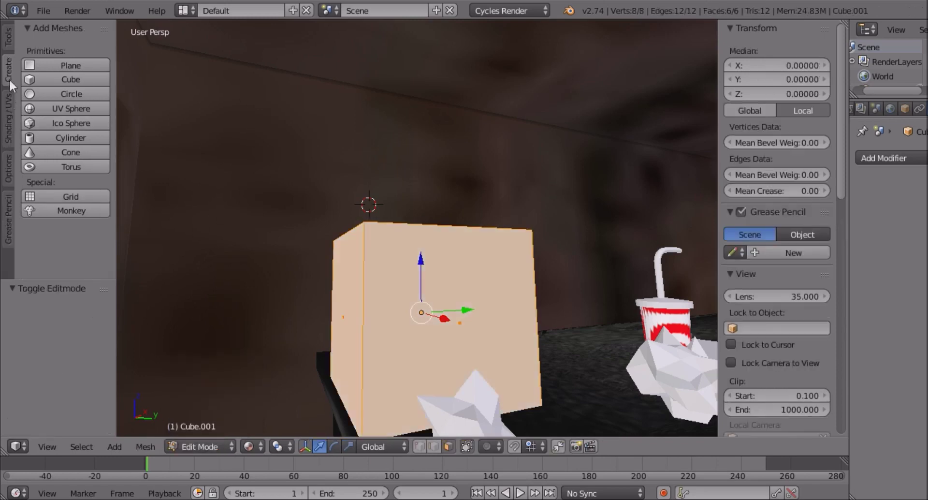
{"action": "left_click", "coordinate": [8, 36]}
{"action": "scroll", "coordinate": [70, 204], "scroll_direction": "down", "scroll_amount": 5}
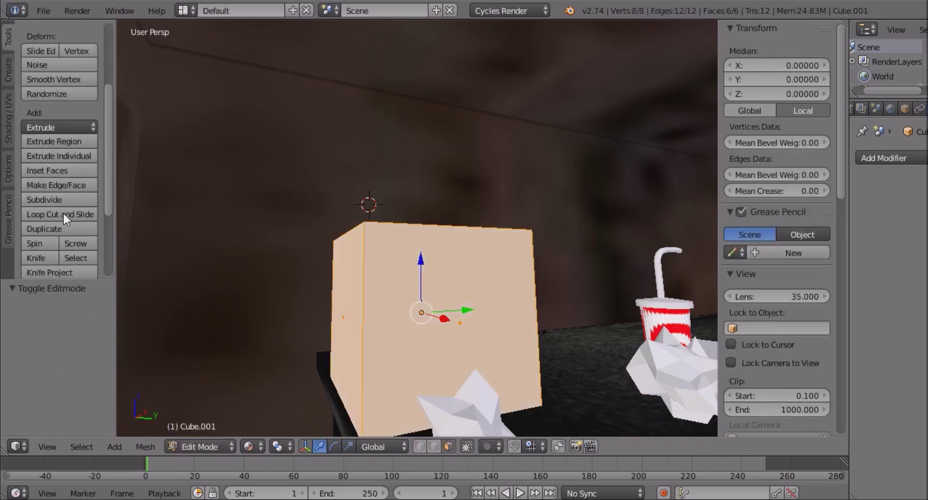
- Add two vertical loop cuts near the cube's side edges, slid to about -0.835 and 0.786 in Y
{"action": "left_click", "coordinate": [63, 214]}
{"action": "left_click", "coordinate": [439, 228]}
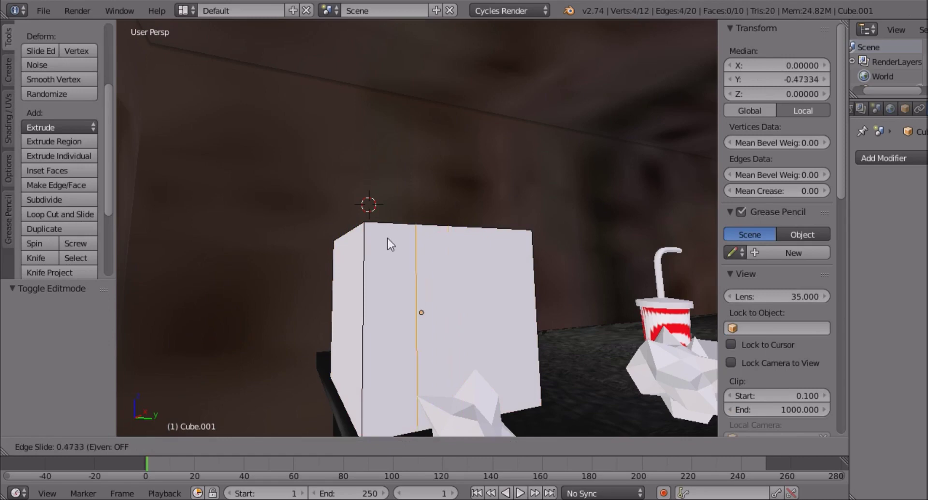
{"action": "left_click", "coordinate": [363, 228]}
{"action": "left_click", "coordinate": [76, 215]}
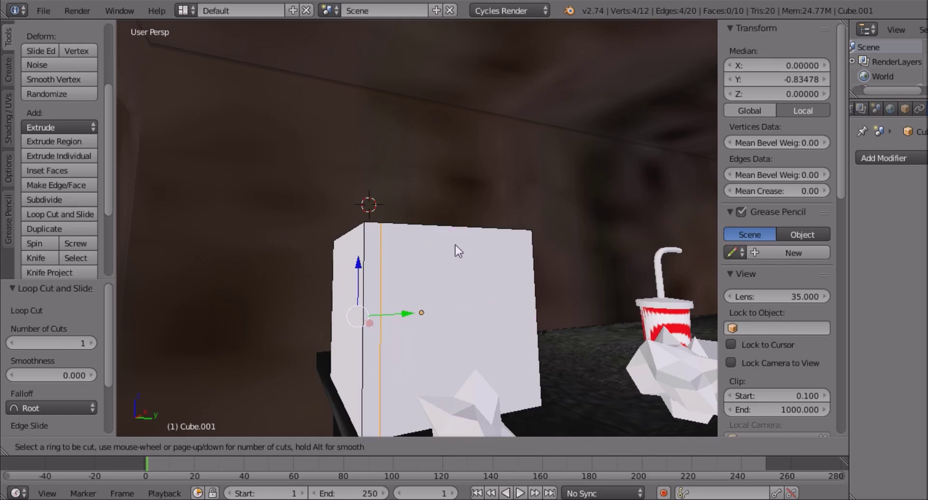
{"action": "left_click", "coordinate": [438, 245]}
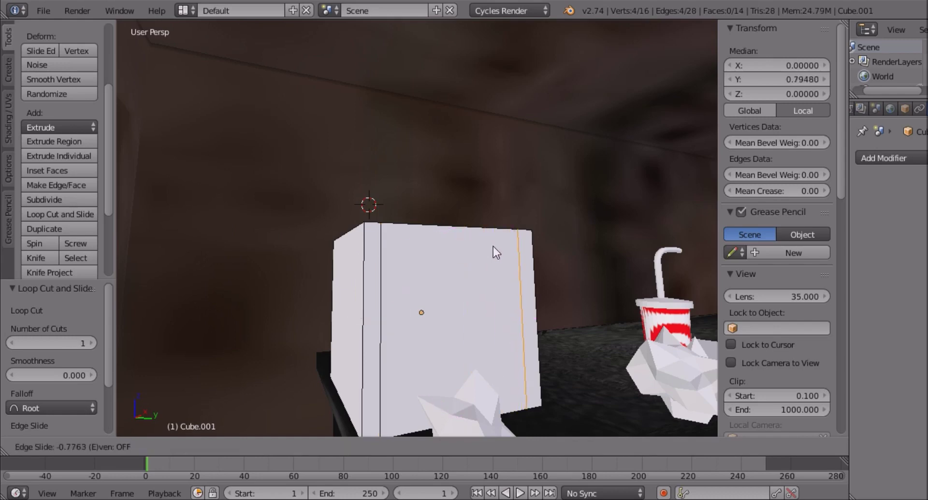
{"action": "left_click", "coordinate": [493, 247]}
- Add two horizontal loop cuts, one near the cube's top at about 0.840 in Z and one toward its base at about -0.591
{"action": "left_click", "coordinate": [75, 217]}
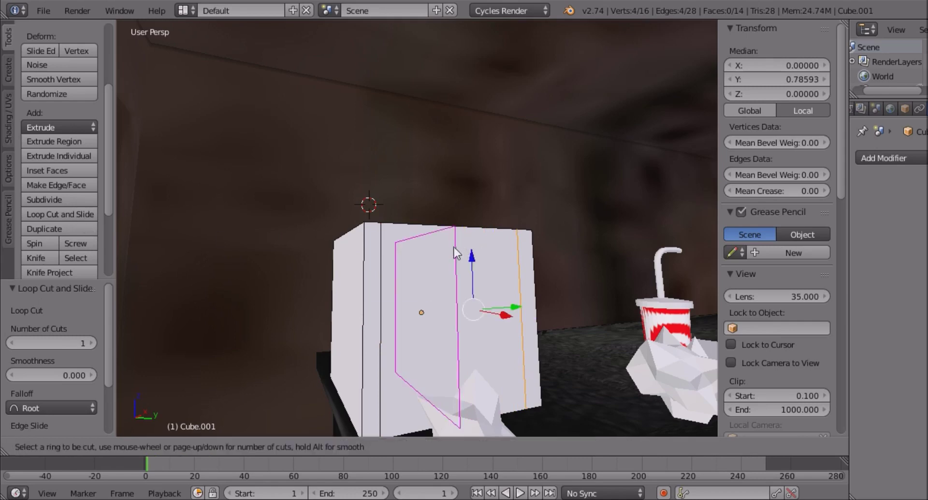
{"action": "left_click", "coordinate": [518, 279]}
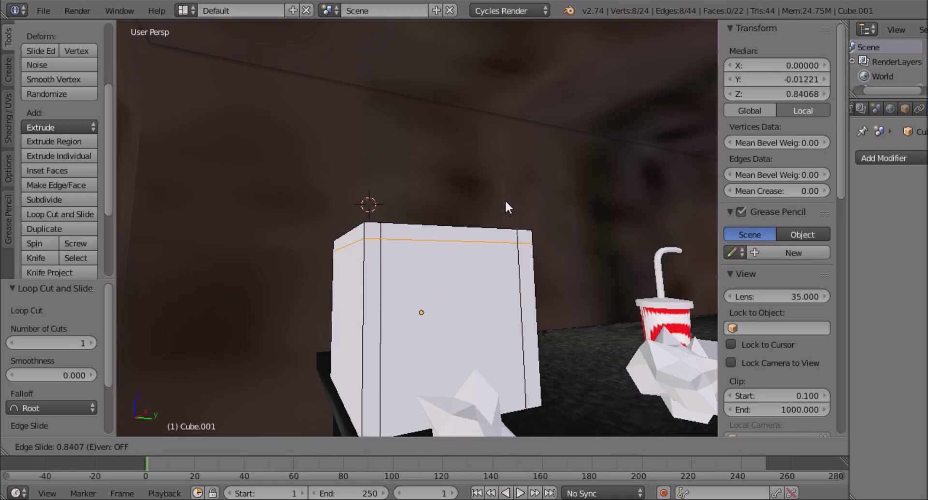
{"action": "left_click", "coordinate": [447, 219]}
{"action": "middle_click_drag", "start_coordinate": [447, 219], "coordinate": [377, 223]}
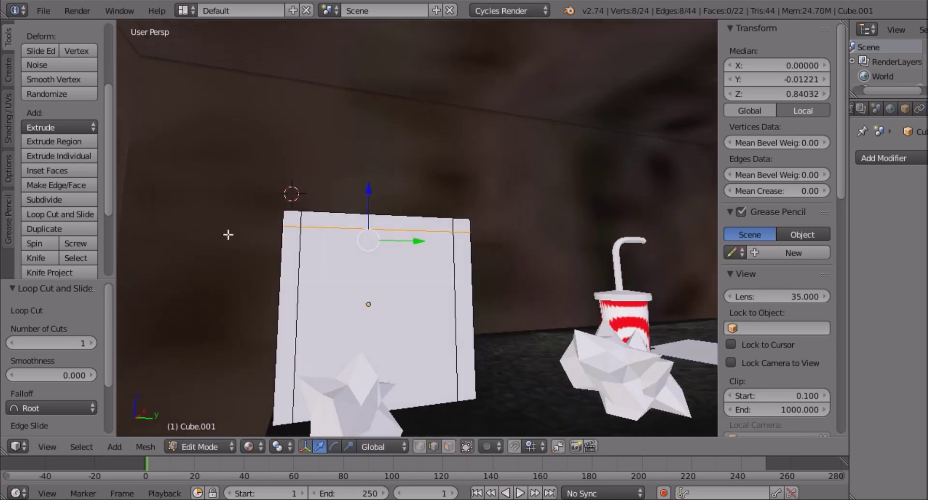
{"action": "left_click", "coordinate": [58, 214]}
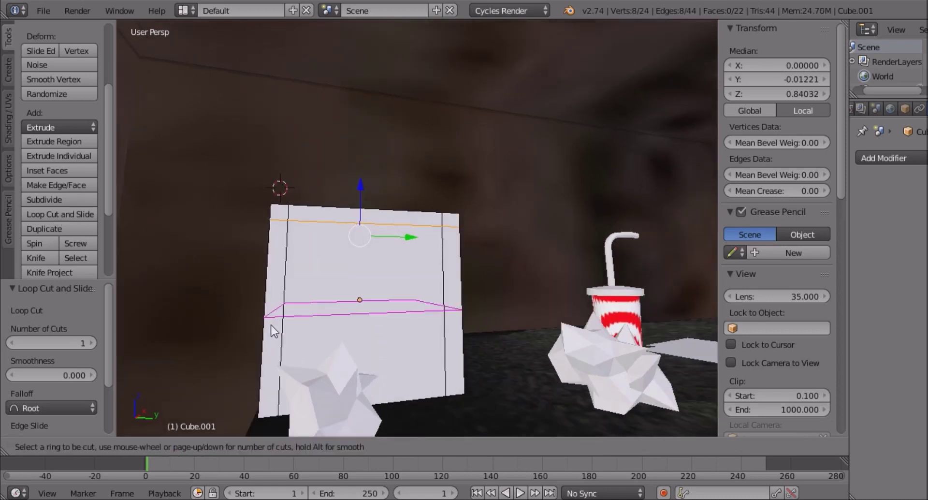
{"action": "left_click", "coordinate": [285, 321]}
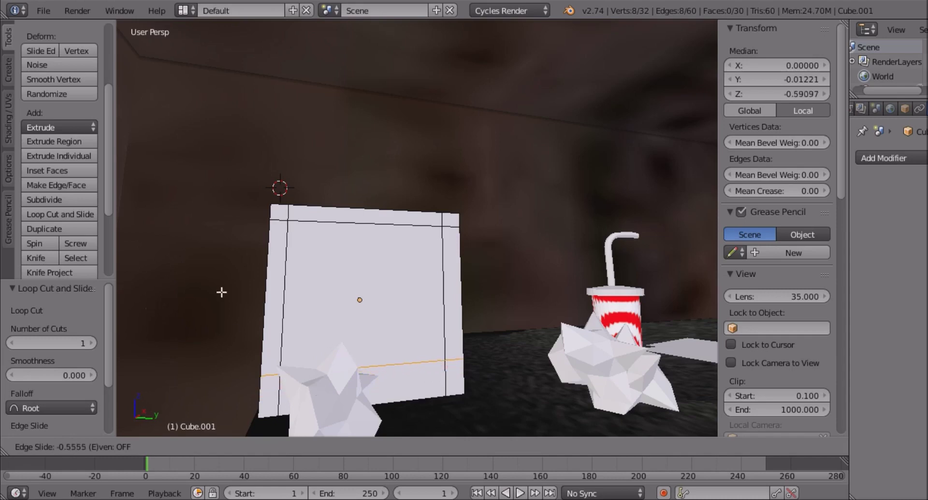
{"action": "left_click", "coordinate": [337, 351]}
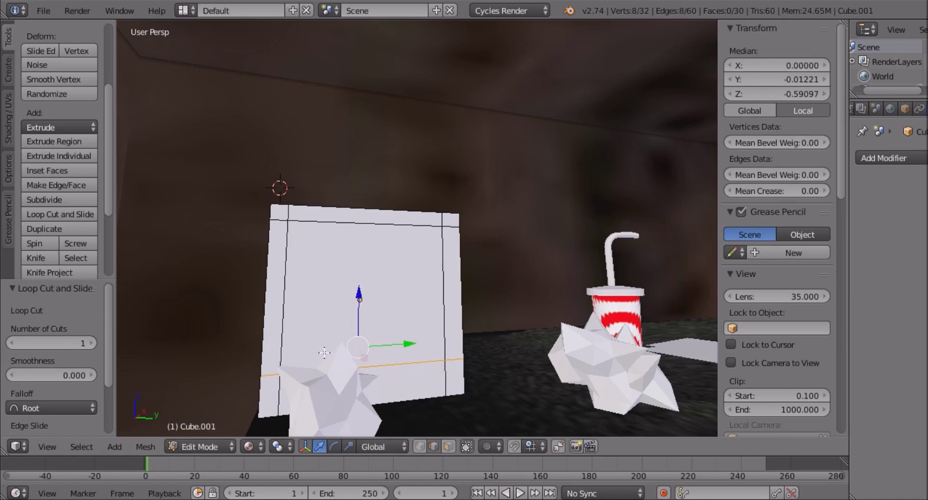
- Select the cube's large central front face in face mode and try pushing it inward about 0.078 along X
{"action": "key", "text": "ctrl+Tab"}
{"action": "left_click", "coordinate": [323, 352]}
{"action": "right_click", "coordinate": [356, 316]}
{"action": "middle_click_drag", "start_coordinate": [433, 322], "coordinate": [452, 329]}
{"action": "key", "text": "g"}
{"action": "key", "text": "x"}
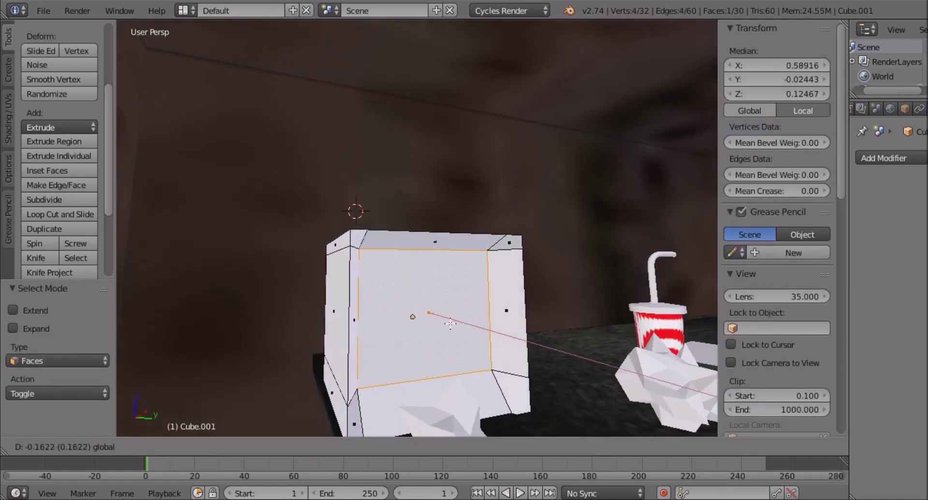
{"action": "left_click", "coordinate": [493, 357]}
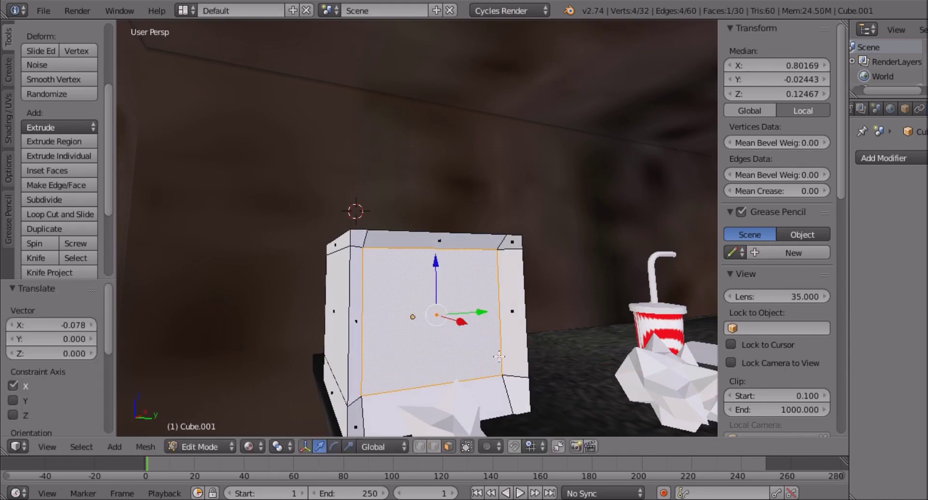
{"action": "key", "text": "ctrl+z"}
- Try scaling the central front face down and recessing it along X by about 0.018 and another 0.006
{"action": "key", "text": "s"}
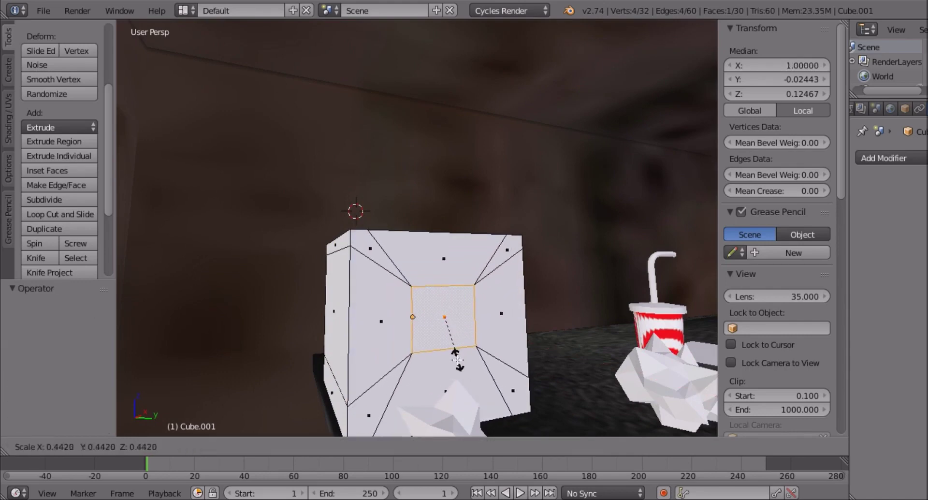
{"action": "right_click", "coordinate": [509, 358]}
{"action": "key", "text": "g"}
{"action": "key", "text": "x"}
{"action": "left_click", "coordinate": [493, 378]}
{"action": "mouse_move", "coordinate": [493, 378]}
{"action": "middle_mouse_down"}
{"action": "mouse_move", "coordinate": [430, 356]}
{"action": "mouse_move", "coordinate": [487, 363]}
{"action": "middle_mouse_up"}
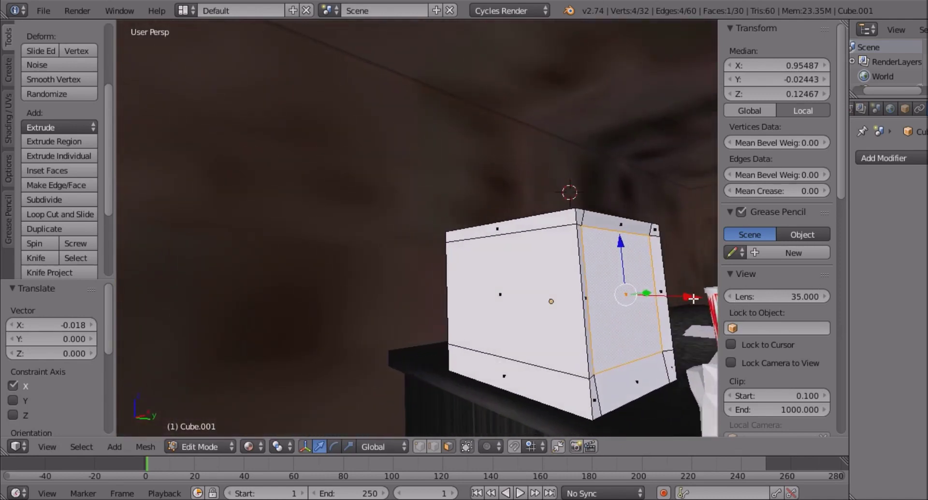
{"action": "left_click_drag", "start_coordinate": [693, 298], "coordinate": [689, 299]}
{"action": "middle_click_drag", "start_coordinate": [673, 335], "coordinate": [653, 342]}
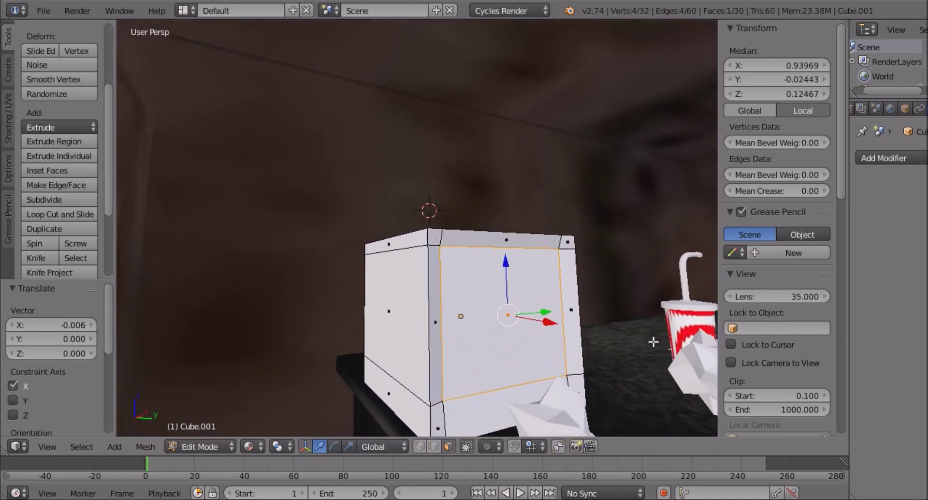
{"action": "key", "text": "ctrl+z"}
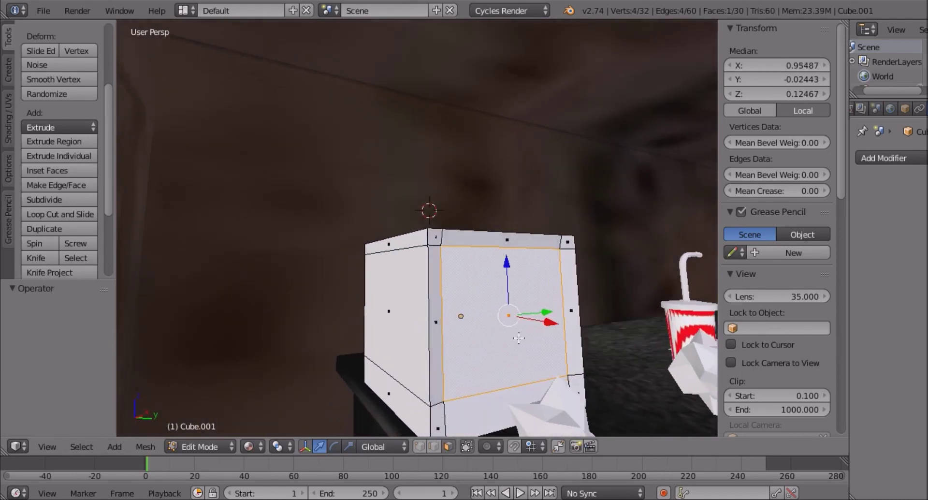
{"action": "key", "text": "ctrl+z"}
- Try moving the edges around the central front face about -0.031 along X in edge selection mode
{"action": "key", "text": "ctrl+Tab"}
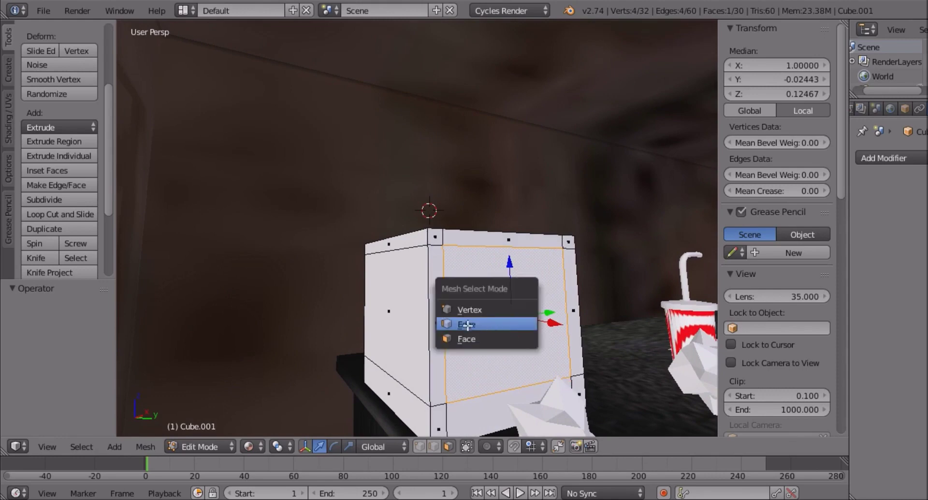
{"action": "left_click", "coordinate": [502, 387]}
{"action": "key", "text": "g"}
{"action": "key", "text": "x"}
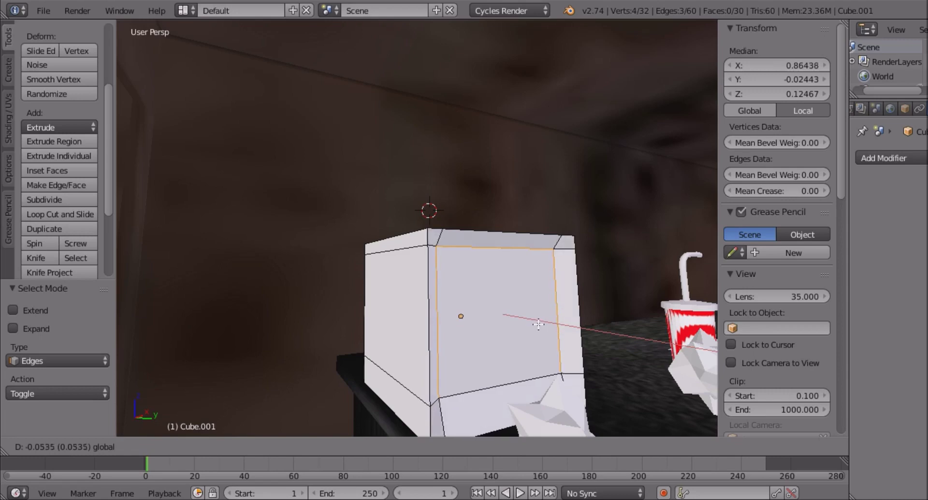
{"action": "left_click", "coordinate": [547, 340]}
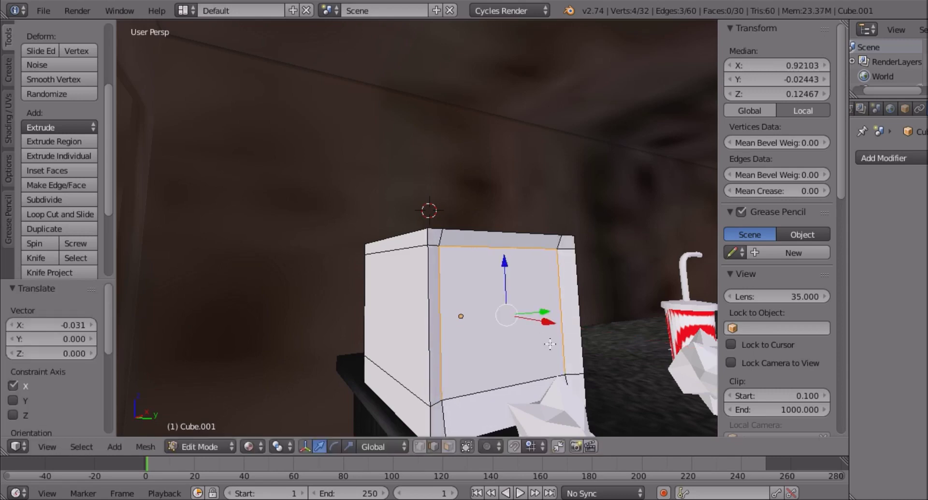
{"action": "key", "text": "ctrl+z"}
- Try deleting the central front face from the edge selection using the Faces option
{"action": "middle_click_drag", "start_coordinate": [539, 341], "coordinate": [522, 340]}
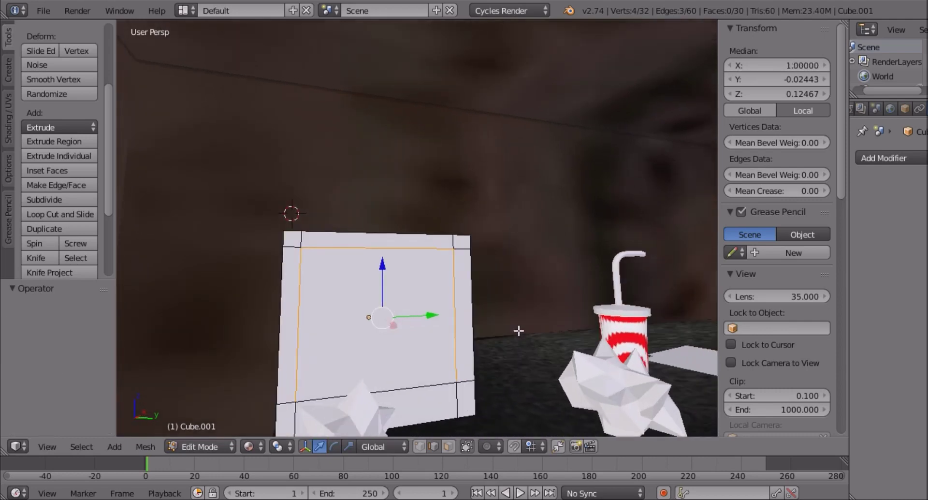
{"action": "key", "text": "x"}
{"action": "left_click", "coordinate": [473, 331]}
{"action": "middle_click_drag", "start_coordinate": [479, 330], "coordinate": [443, 343]}
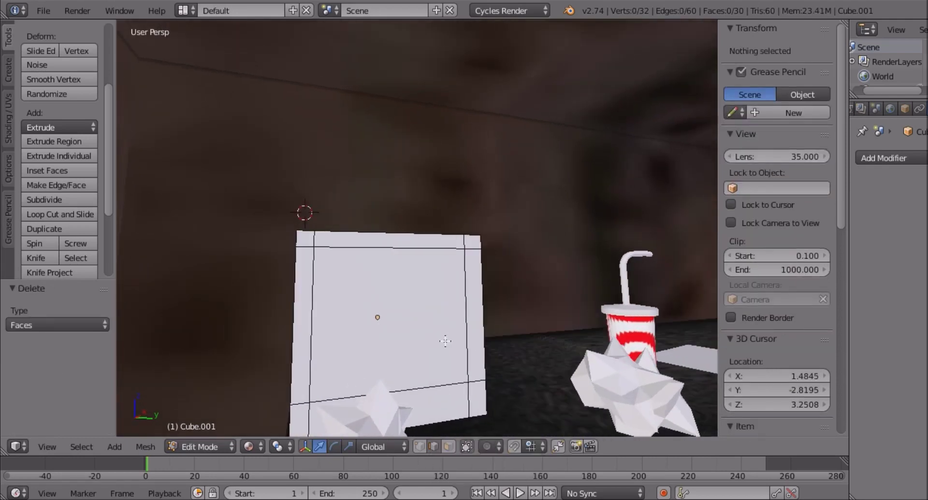
- Delete the cube's central front face in face selection mode to open the box, and return to Object Mode
{"action": "key", "text": "ctrl+Tab"}
{"action": "left_click", "coordinate": [437, 355]}
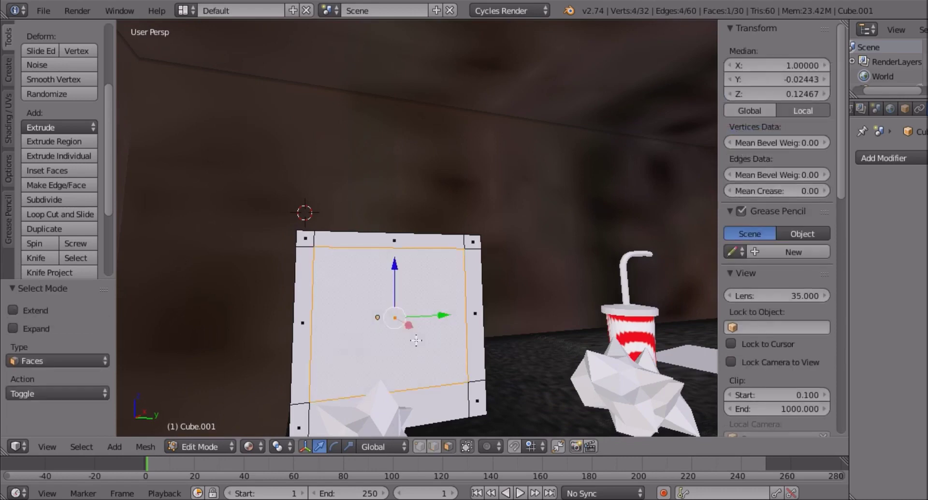
{"action": "key", "text": "x"}
{"action": "left_click", "coordinate": [416, 341]}
{"action": "mouse_move", "coordinate": [416, 340]}
{"action": "middle_mouse_down"}
{"action": "mouse_move", "coordinate": [435, 339]}
{"action": "mouse_move", "coordinate": [409, 336]}
{"action": "middle_mouse_up"}
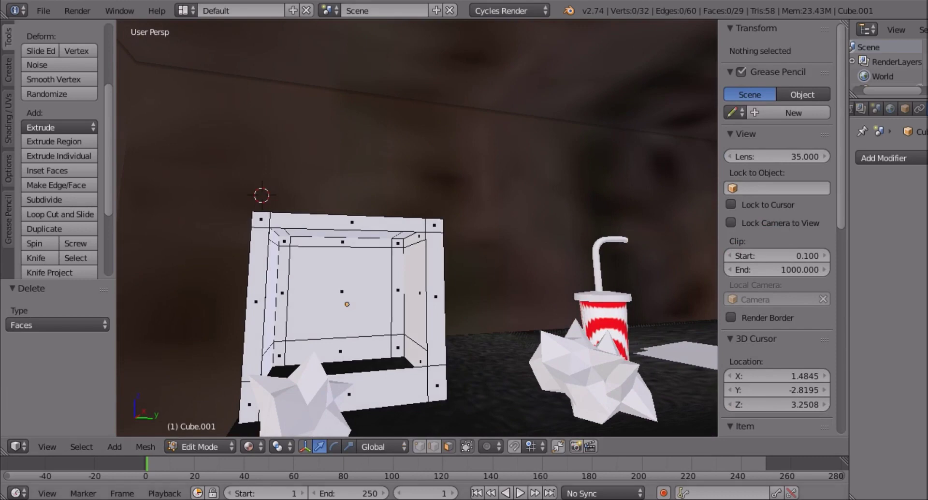
{"action": "middle_click_drag", "start_coordinate": [337, 419], "coordinate": [344, 421]}
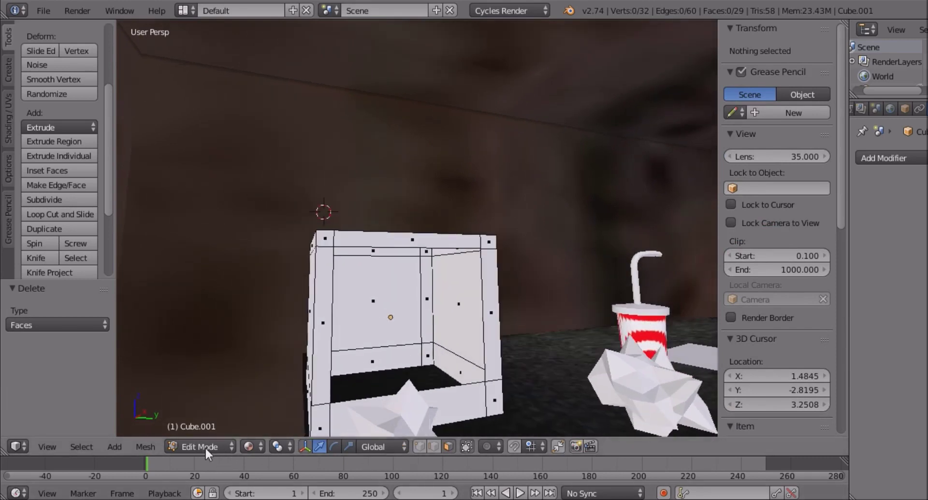
{"action": "left_click", "coordinate": [205, 446]}
{"action": "left_click", "coordinate": [210, 428]}
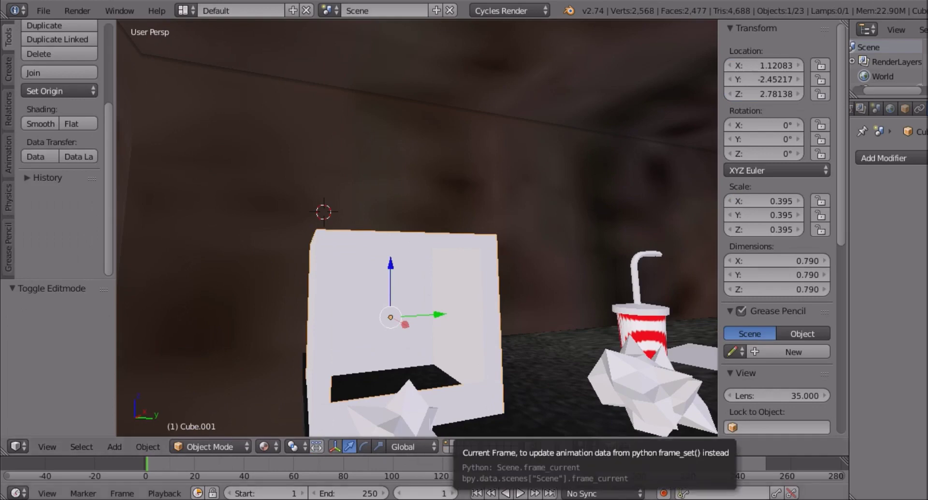
- Create a new material for the open box and set its surface shader to Glossy BSDF
{"action": "middle_click_drag", "start_coordinate": [364, 374], "coordinate": [357, 369]}
{"action": "middle_click_drag", "start_coordinate": [384, 332], "coordinate": [408, 343]}
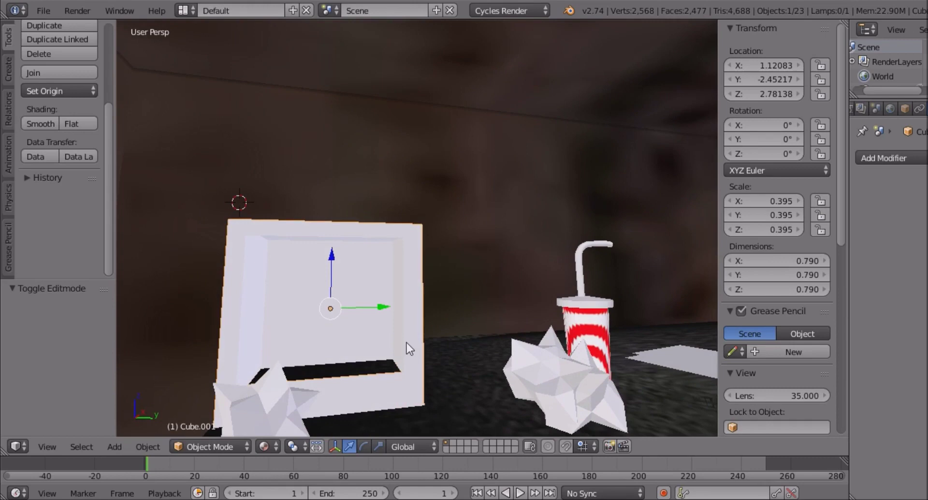
{"action": "scroll", "coordinate": [909, 72], "scroll_direction": "down", "scroll_amount": 2}
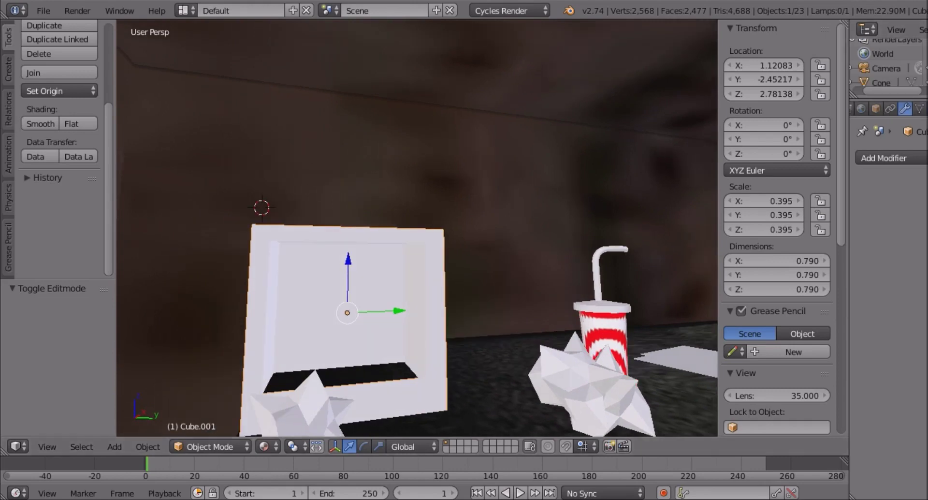
{"action": "left_click", "coordinate": [920, 110]}
{"action": "left_click", "coordinate": [887, 208]}
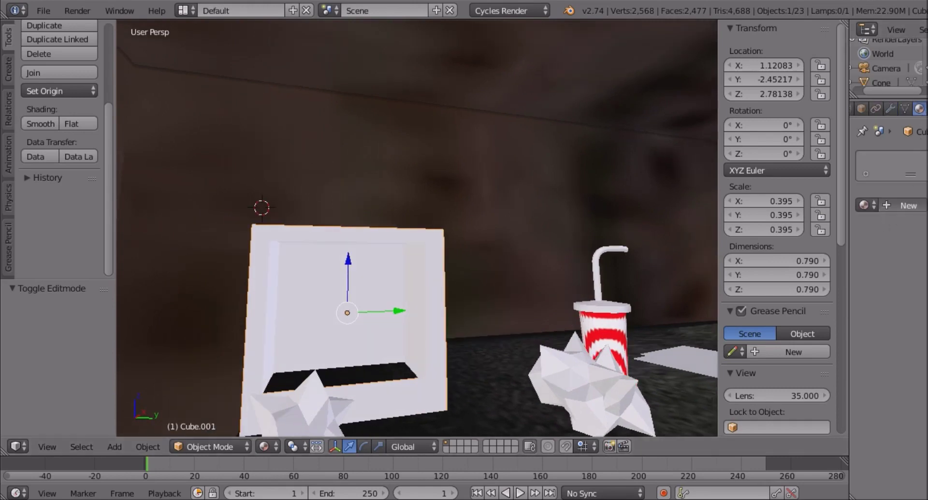
{"action": "left_click", "coordinate": [913, 284]}
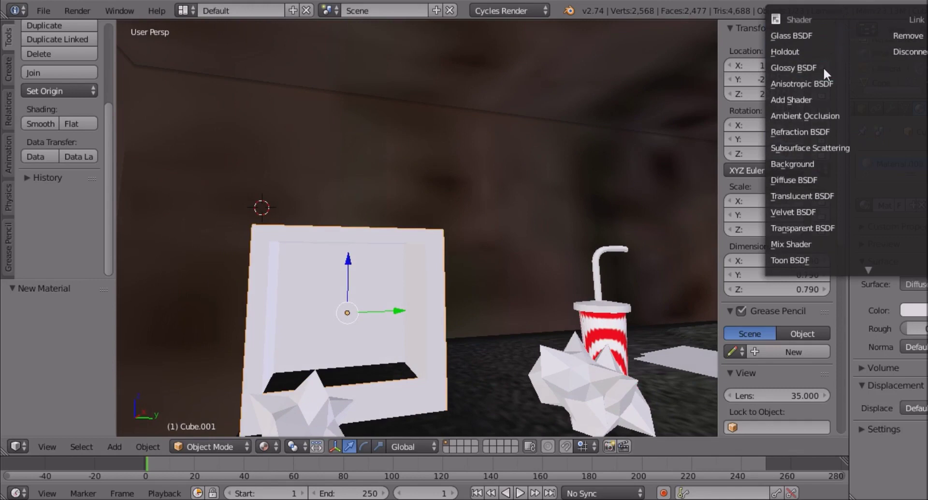
{"action": "left_click", "coordinate": [823, 68]}
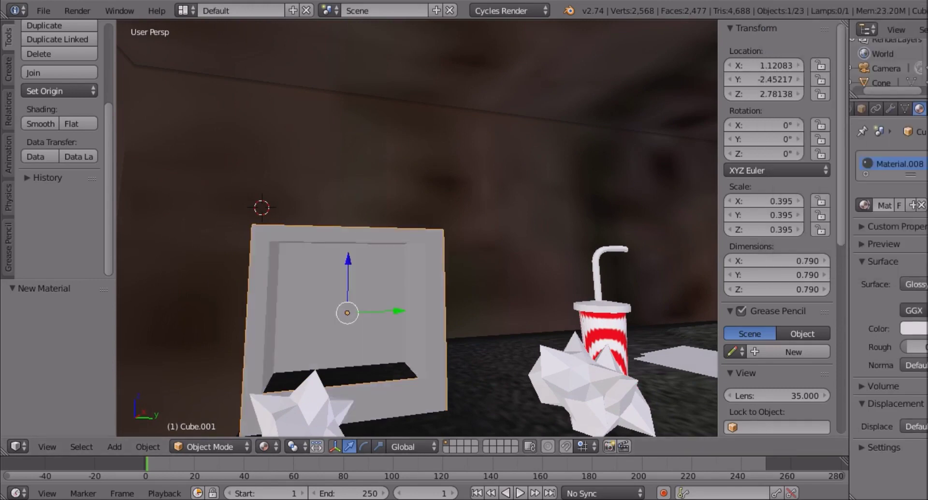
- Set the glossy shader's color to an Image Texture and browse the Desktop folder for an image
{"action": "left_click", "coordinate": [859, 328]}
{"action": "left_click", "coordinate": [673, 263]}
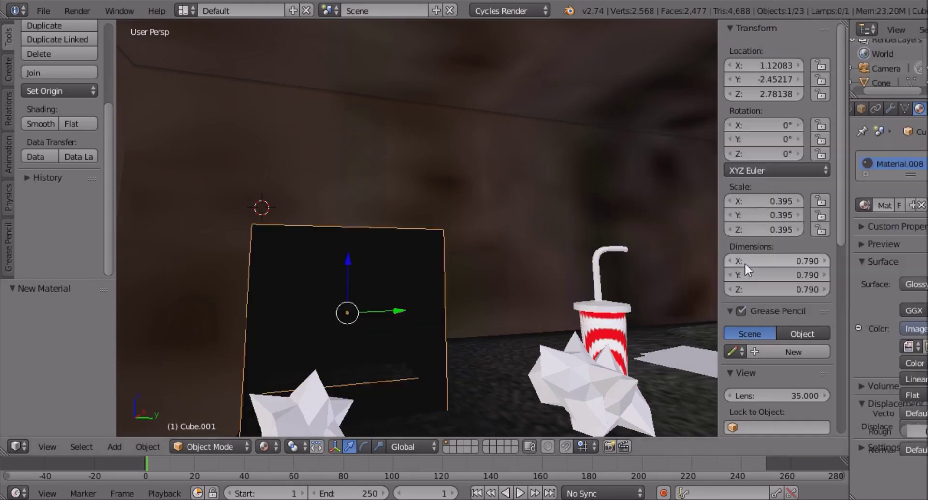
{"action": "left_click", "coordinate": [923, 347]}
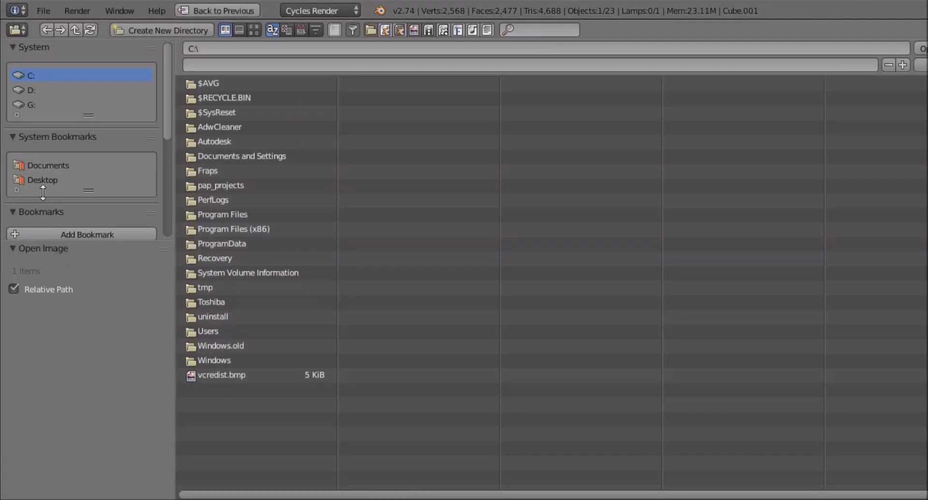
{"action": "left_click", "coordinate": [42, 181]}
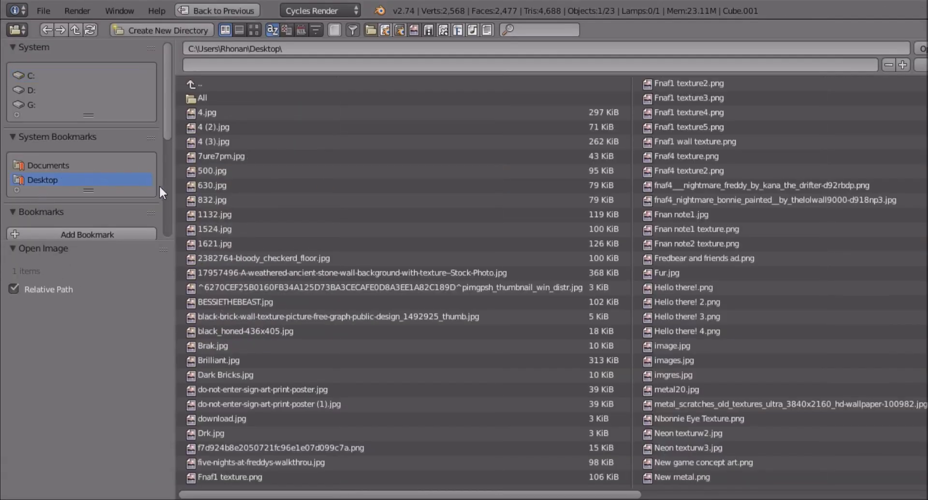
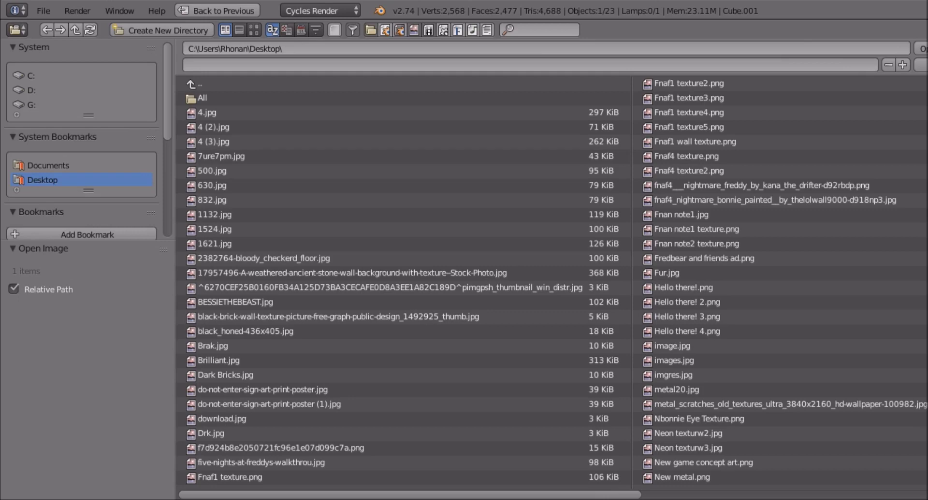
{"action": "left_click", "coordinate": [920, 65]}
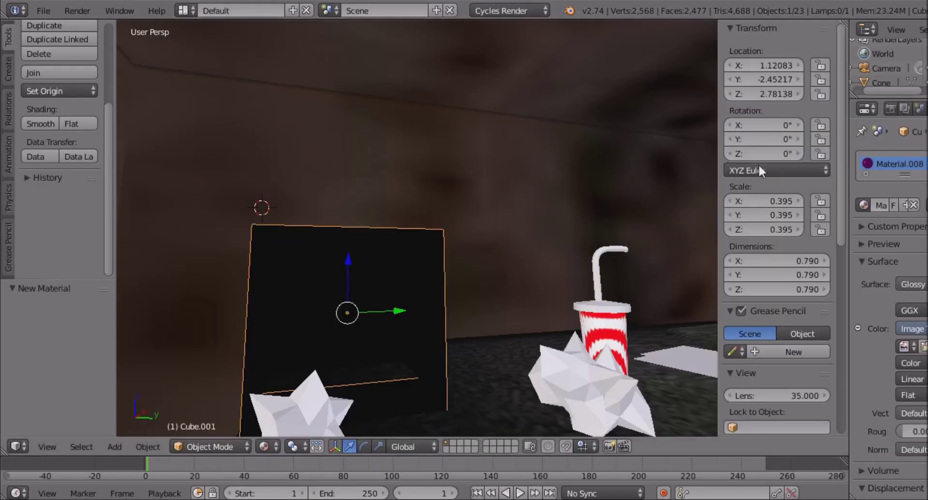
- Replace the box's material with the existing Material.005
{"action": "left_click", "coordinate": [864, 205]}
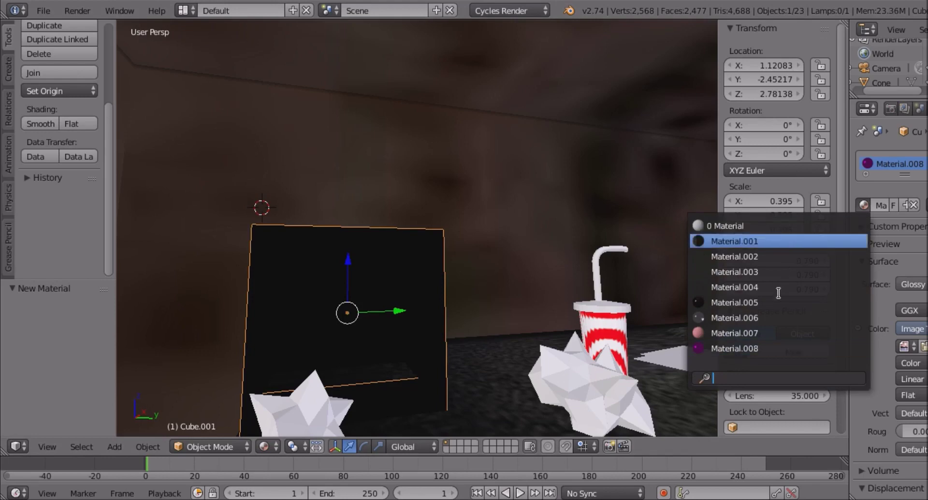
{"action": "left_click", "coordinate": [745, 303]}
{"action": "scroll", "coordinate": [459, 357], "scroll_direction": "down", "scroll_amount": 3}
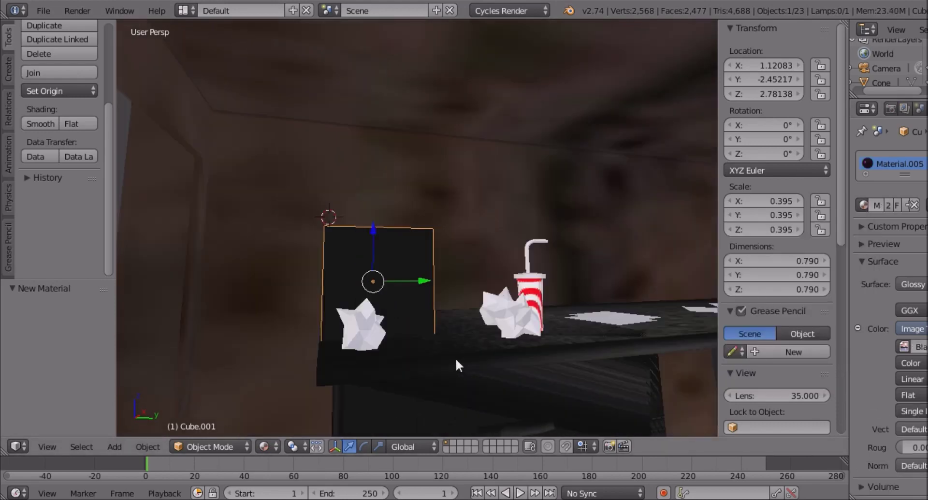
{"action": "middle_click_drag", "start_coordinate": [410, 282], "coordinate": [400, 273]}
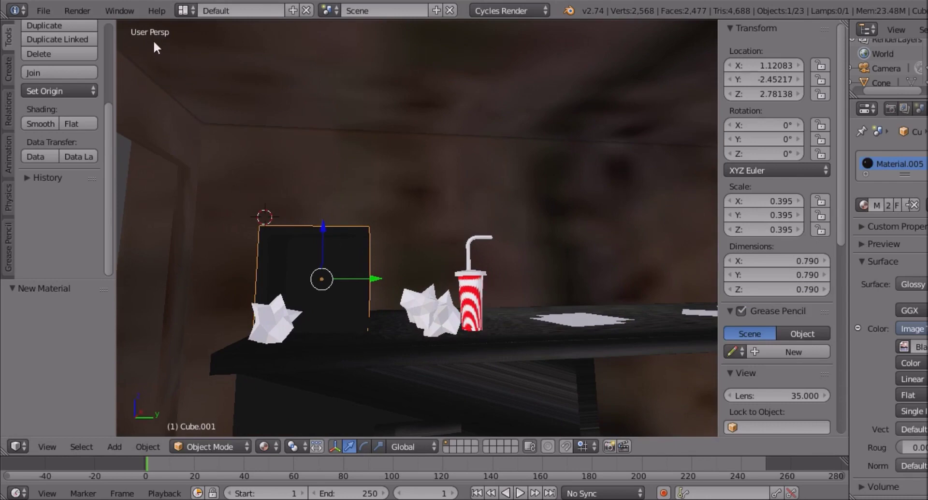
{"action": "scroll", "coordinate": [162, 29], "scroll_direction": "up", "scroll_amount": 2}
- Switch to the Compositing screen layout and display Black plastic.jpg in the image editor
{"action": "left_click", "coordinate": [181, 9]}
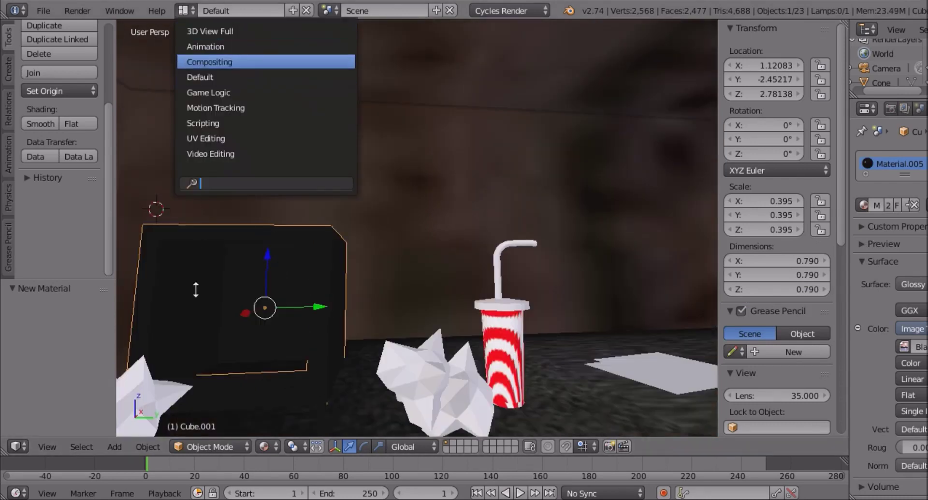
{"action": "key", "text": "Return"}
{"action": "left_click", "coordinate": [111, 493]}
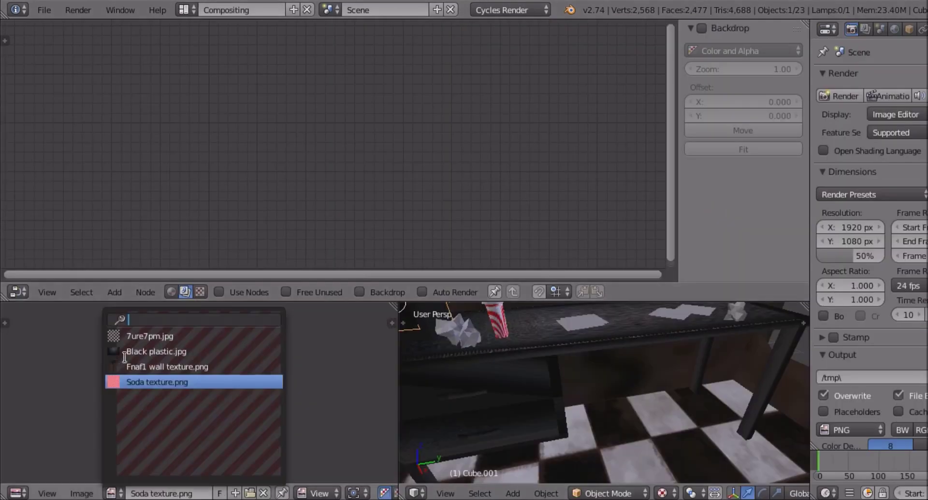
{"action": "left_click", "coordinate": [225, 354]}
- Enter Edit Mode on the box, select its whole mesh and UV unwrap it with the standard Unwrap
{"action": "left_click", "coordinate": [606, 493]}
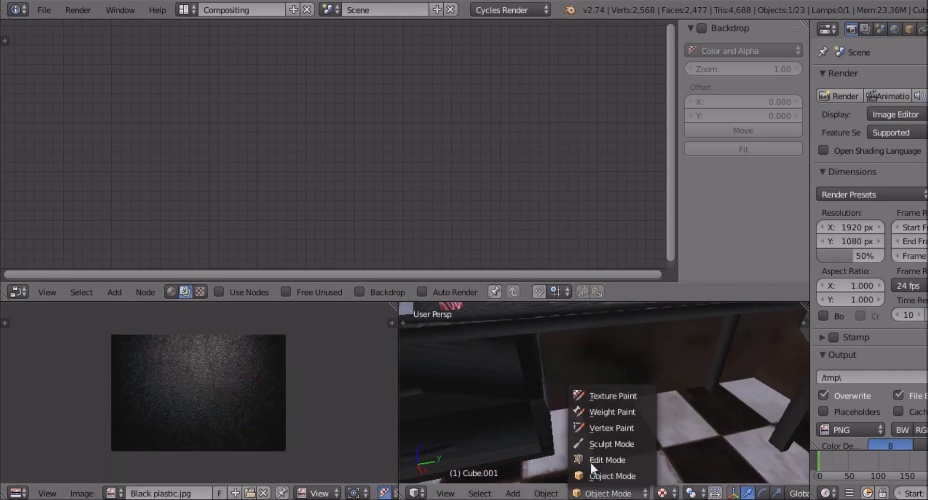
{"action": "left_click", "coordinate": [591, 460]}
{"action": "scroll", "coordinate": [524, 375], "scroll_direction": "down", "scroll_amount": 2}
{"action": "scroll", "coordinate": [517, 375], "scroll_direction": "up", "scroll_amount": 2}
{"action": "key", "text": "a"}
{"action": "key", "text": "a"}
{"action": "key", "text": "a"}
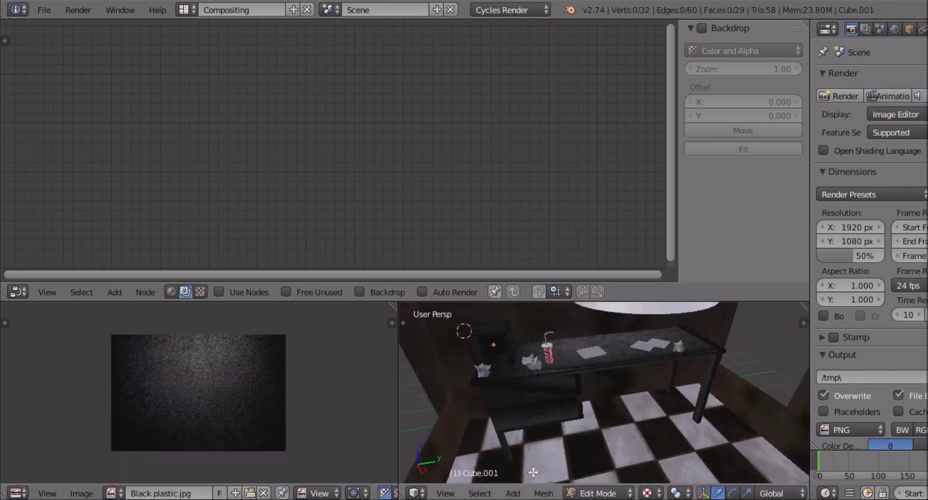
{"action": "left_click", "coordinate": [543, 493]}
{"action": "mouse_move", "coordinate": [582, 375]}
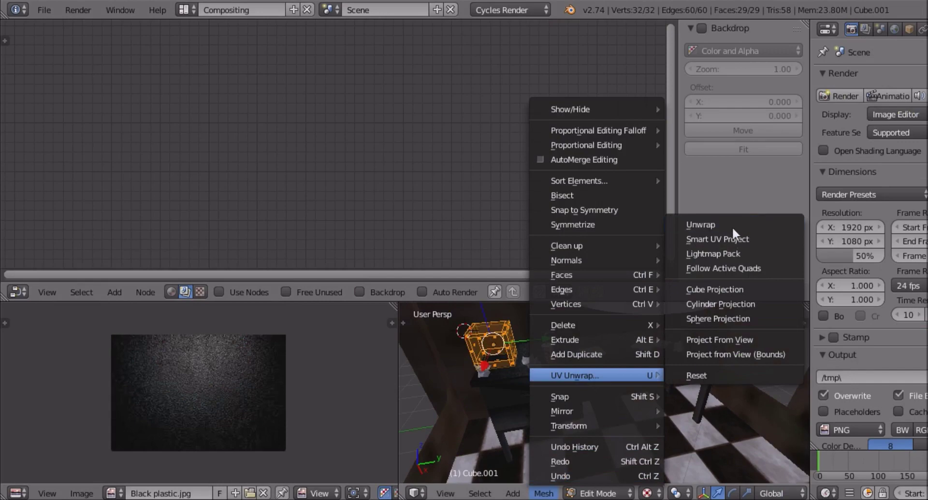
{"action": "left_click", "coordinate": [732, 225]}
- Return to the Default screen layout and switch the box to Object Mode
{"action": "left_click", "coordinate": [184, 10]}
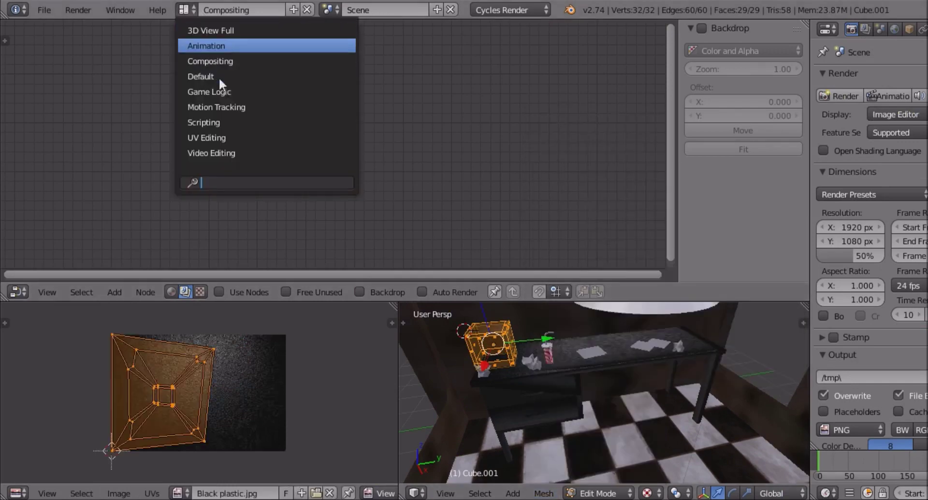
{"action": "left_click", "coordinate": [217, 76]}
{"action": "left_click", "coordinate": [211, 444]}
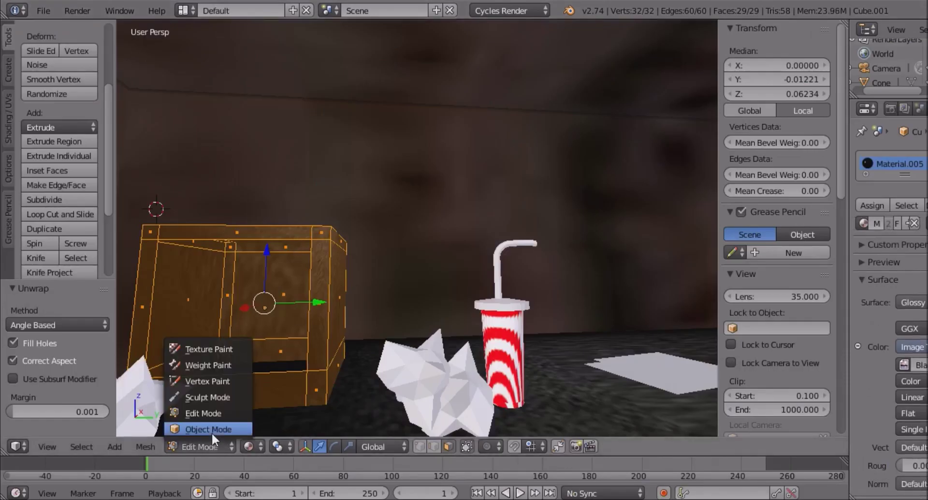
{"action": "left_click", "coordinate": [211, 429]}
{"action": "middle_click_drag", "start_coordinate": [252, 380], "coordinate": [572, 415], "text": "shift"}
- Select the box again and change its material's surface shader from Glossy to Diffuse BSDF
{"action": "right_click", "coordinate": [513, 322]}
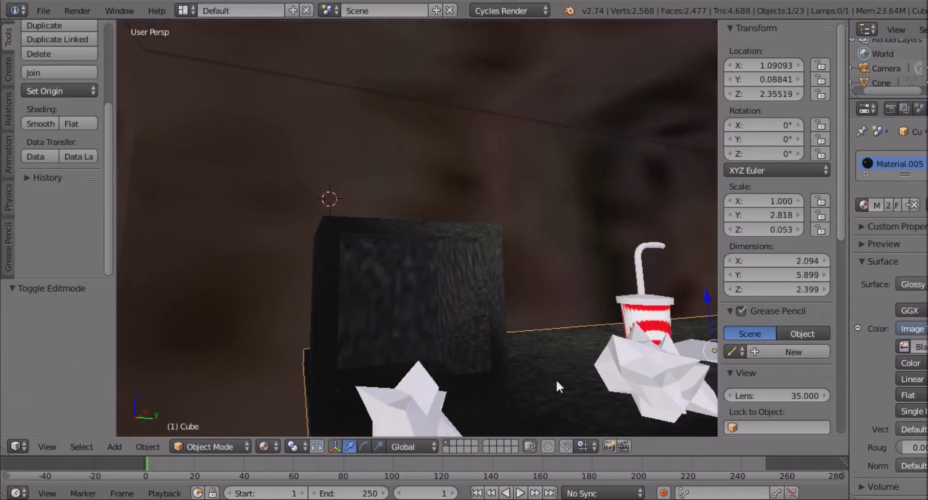
{"action": "right_click", "coordinate": [517, 396]}
{"action": "left_click_drag", "start_coordinate": [909, 447], "coordinate": [921, 447]}
{"action": "left_click", "coordinate": [913, 284]}
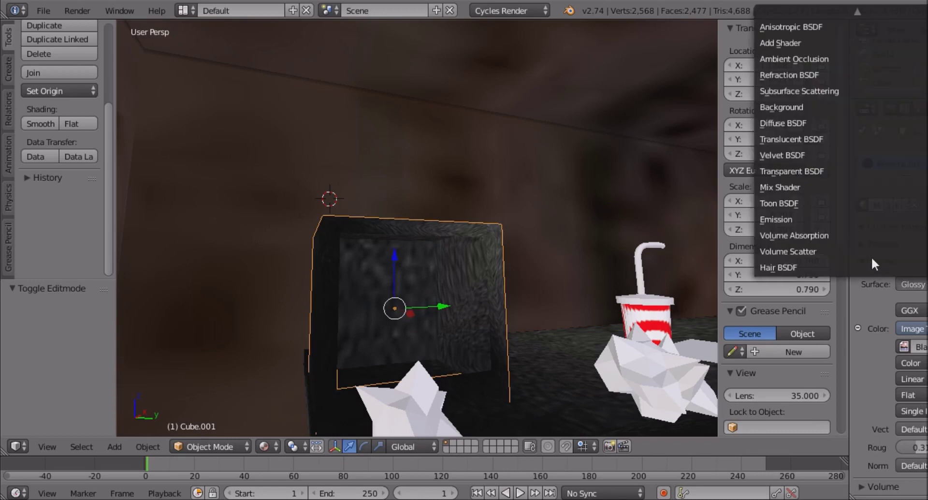
{"action": "left_click", "coordinate": [818, 124]}
{"action": "middle_click_drag", "start_coordinate": [621, 299], "coordinate": [610, 299]}
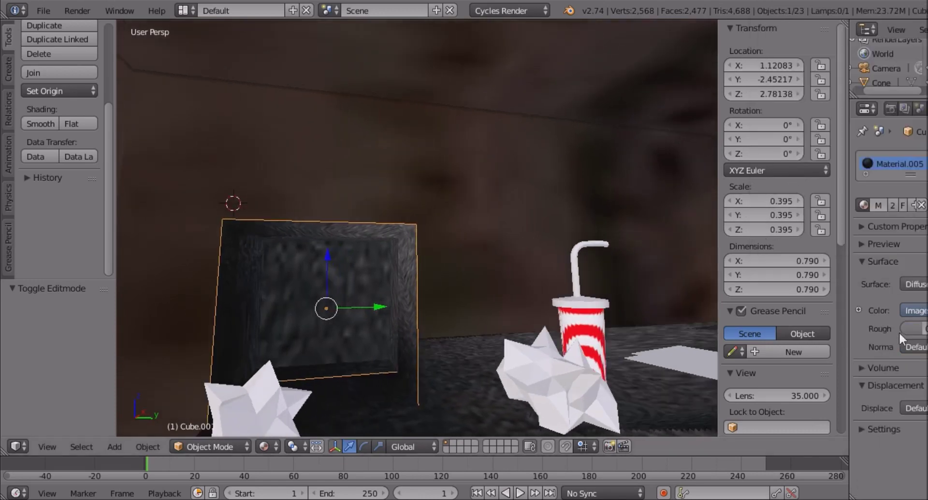
{"action": "double_click", "coordinate": [922, 328]}
{"action": "left_click", "coordinate": [886, 295]}
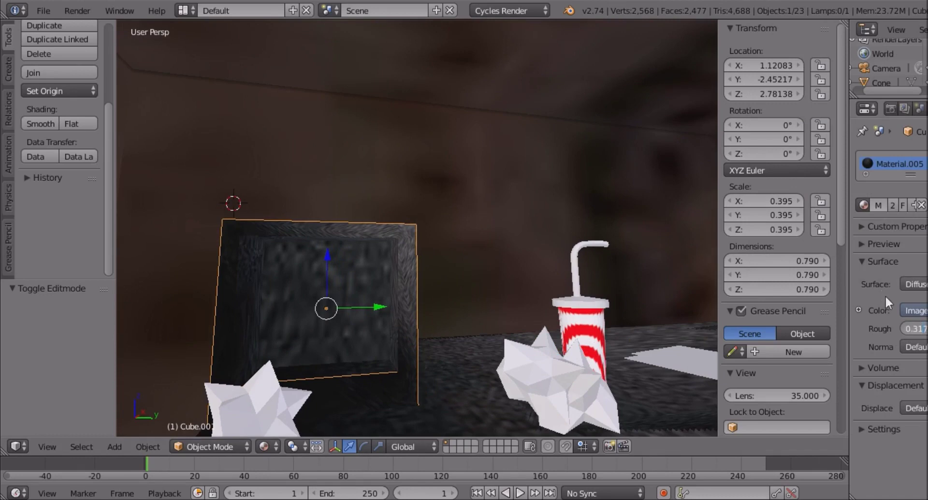
{"action": "scroll", "coordinate": [455, 316], "scroll_direction": "down", "scroll_amount": 5}
{"action": "middle_click_drag", "start_coordinate": [454, 316], "coordinate": [400, 337]}
{"action": "scroll", "coordinate": [477, 326], "scroll_direction": "up", "scroll_amount": 5}
{"action": "scroll", "coordinate": [393, 321], "scroll_direction": "up", "scroll_amount": 4}
{"action": "scroll", "coordinate": [392, 321], "scroll_direction": "down", "scroll_amount": 4}
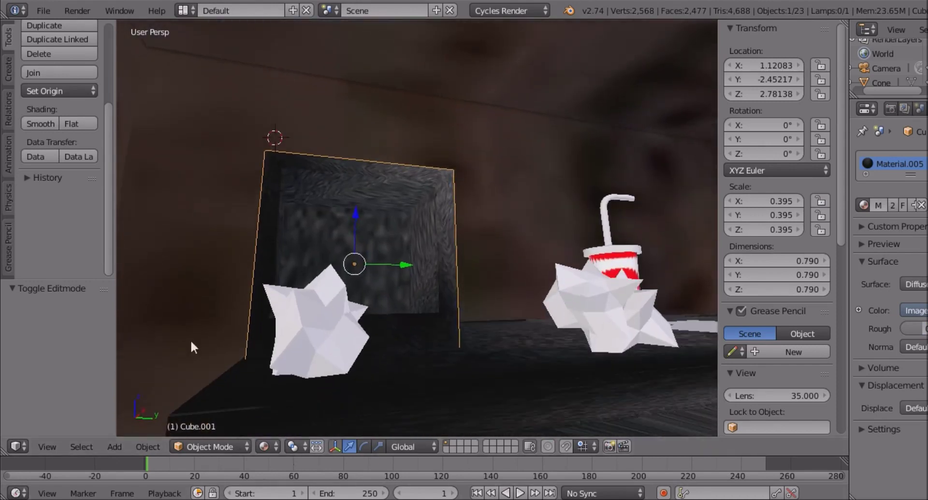
- Add a plane and set its Y rotation to -90° so it stands upright facing out of the box
{"action": "left_click", "coordinate": [9, 70]}
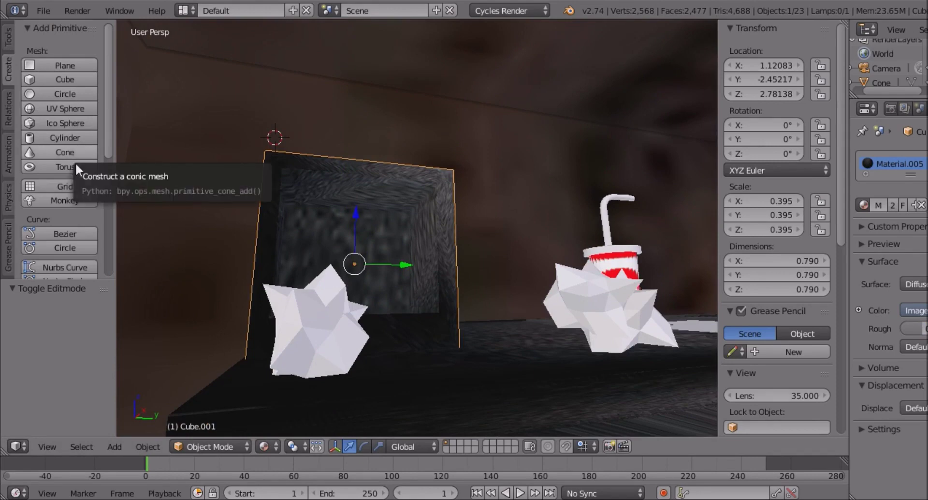
{"action": "left_click", "coordinate": [59, 66]}
{"action": "scroll", "coordinate": [289, 172], "scroll_direction": "down", "scroll_amount": 3}
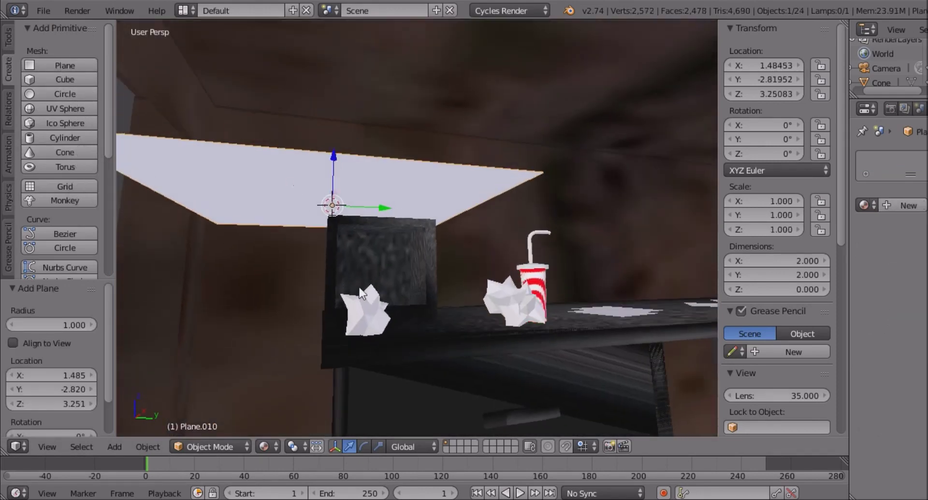
{"action": "key", "text": "r"}
{"action": "key", "text": "y"}
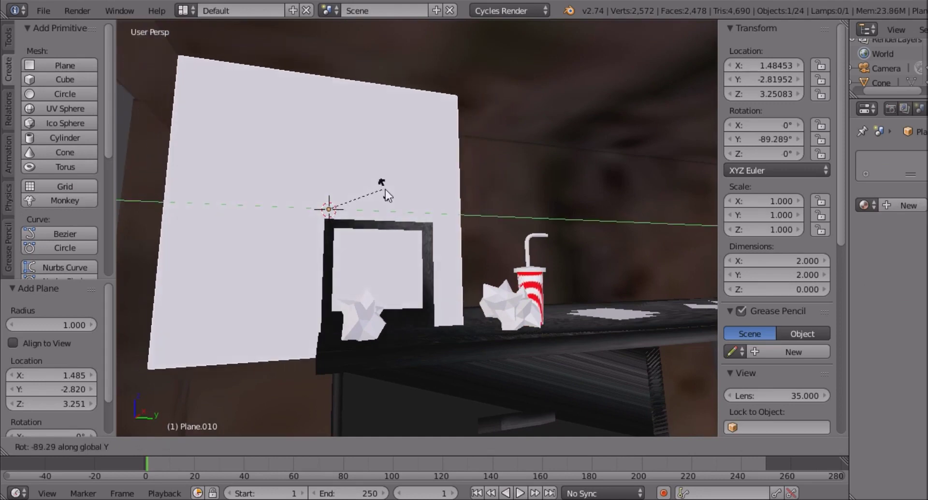
{"action": "left_click", "coordinate": [716, 143]}
{"action": "left_click", "coordinate": [760, 139]}
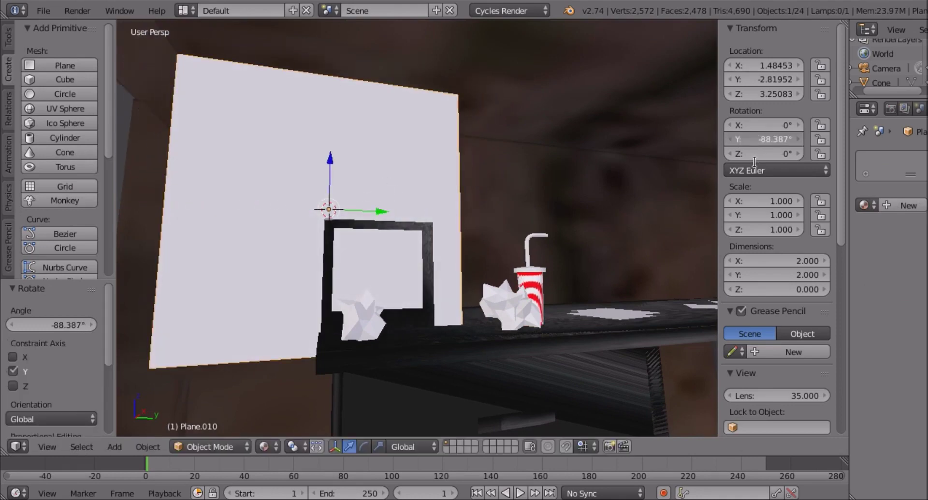
{"action": "key", "text": "BackSpace"}
{"action": "type", "text": "-90"}
{"action": "key", "text": "Return"}
- Scale the upright plane down uniformly to about 0.285
{"action": "middle_click_drag", "start_coordinate": [475, 184], "coordinate": [480, 237]}
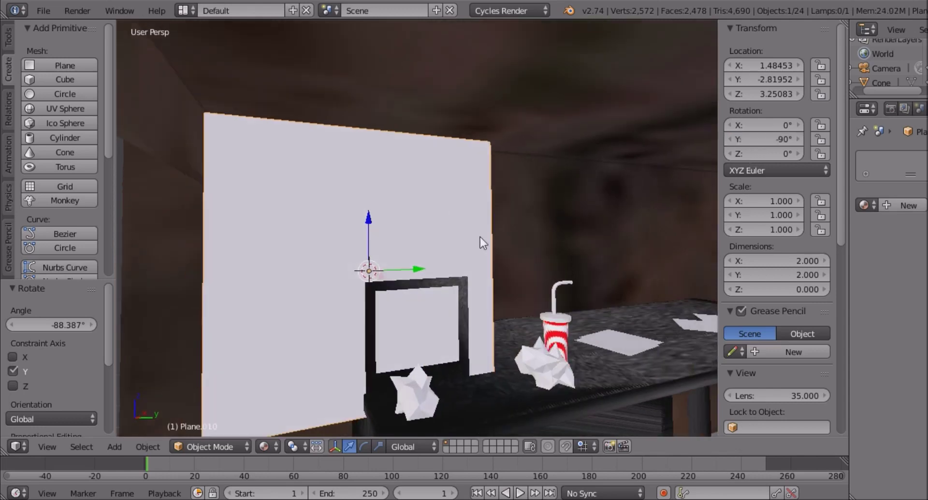
{"action": "middle_click_drag", "start_coordinate": [547, 316], "coordinate": [545, 324]}
{"action": "key", "text": "s"}
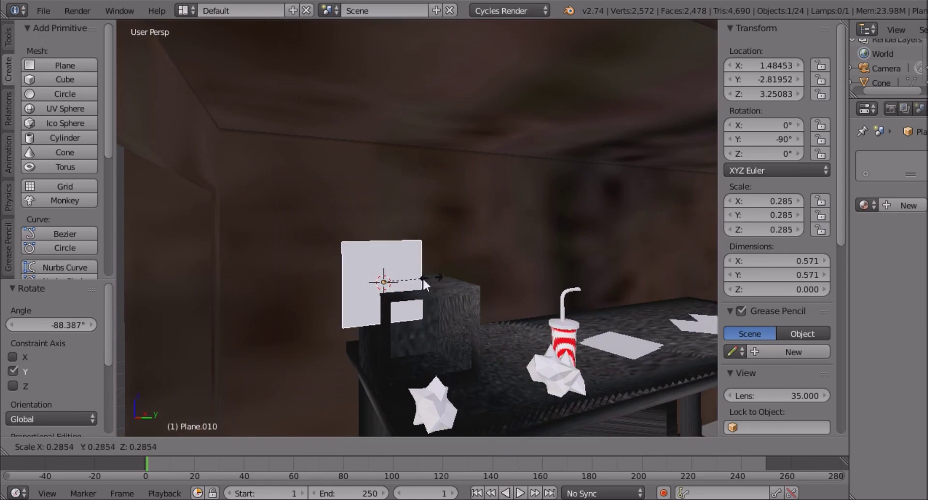
{"action": "left_click", "coordinate": [422, 278]}
- Move the plane along the axes to line it up with the box's open front
{"action": "left_click_drag", "start_coordinate": [406, 293], "coordinate": [440, 303]}
{"action": "left_click", "coordinate": [426, 253]}
{"action": "left_click_drag", "start_coordinate": [416, 270], "coordinate": [441, 298]}
{"action": "left_click_drag", "start_coordinate": [459, 317], "coordinate": [469, 341]}
{"action": "left_click_drag", "start_coordinate": [454, 332], "coordinate": [434, 314]}
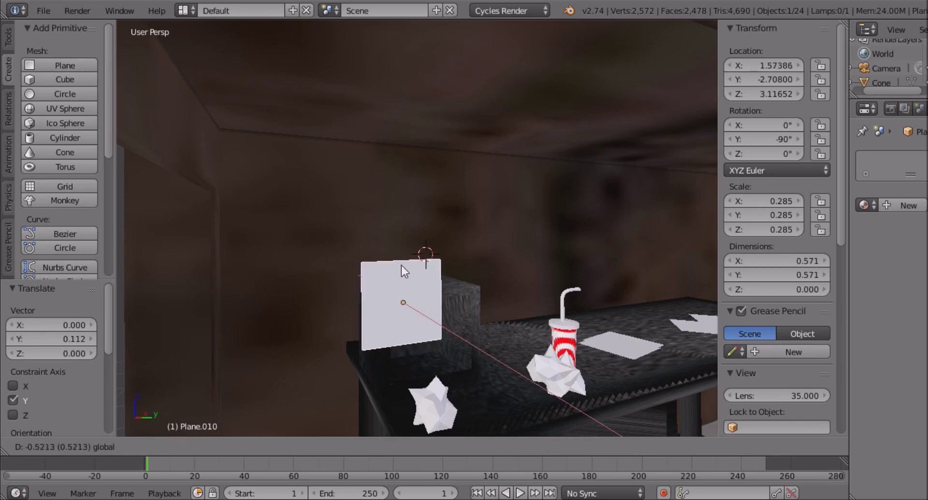
{"action": "left_click_drag", "start_coordinate": [401, 265], "coordinate": [405, 289]}
{"action": "left_click_drag", "start_coordinate": [442, 319], "coordinate": [473, 320]}
- Enlarge the plane slightly and reposition it over the opening at about X 1.519, Y -2.467, Z 2.848
{"action": "key", "text": "s"}
{"action": "left_click", "coordinate": [501, 350]}
{"action": "left_click_drag", "start_coordinate": [442, 285], "coordinate": [442, 299]}
{"action": "left_click_drag", "start_coordinate": [463, 346], "coordinate": [462, 346]}
{"action": "left_click_drag", "start_coordinate": [459, 347], "coordinate": [459, 347]}
{"action": "middle_click_drag", "start_coordinate": [459, 346], "coordinate": [408, 335], "text": "shift"}
- Resize the plane to the box's opening, shortening it along Z, to a scale of about X 0.256 and Y 0.316
{"action": "key", "text": "s"}
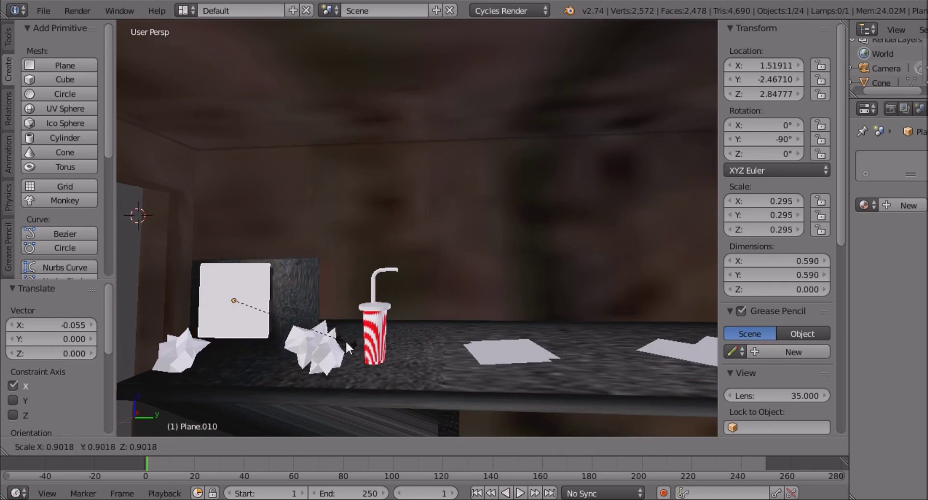
{"action": "left_click", "coordinate": [376, 356]}
{"action": "key", "text": "s"}
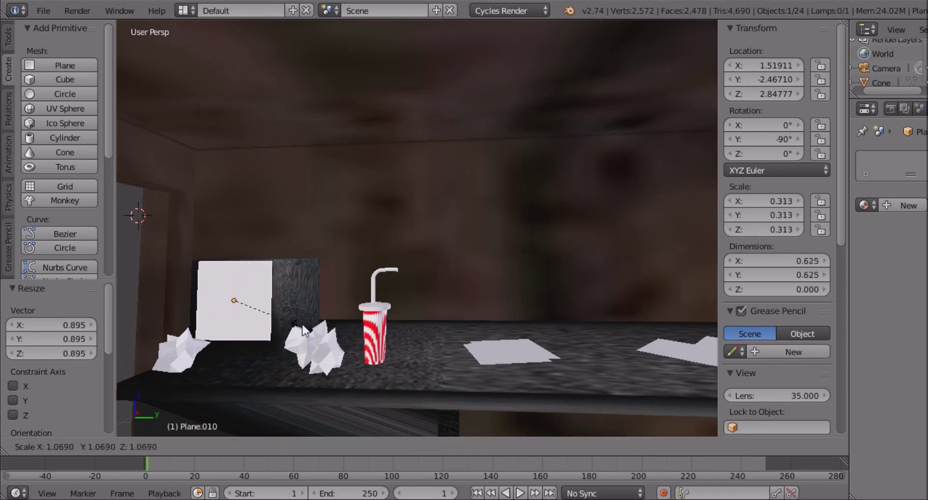
{"action": "right_click", "coordinate": [317, 342]}
{"action": "key", "text": "s"}
{"action": "key", "text": "z"}
{"action": "left_click", "coordinate": [314, 337]}
{"action": "key", "text": "s"}
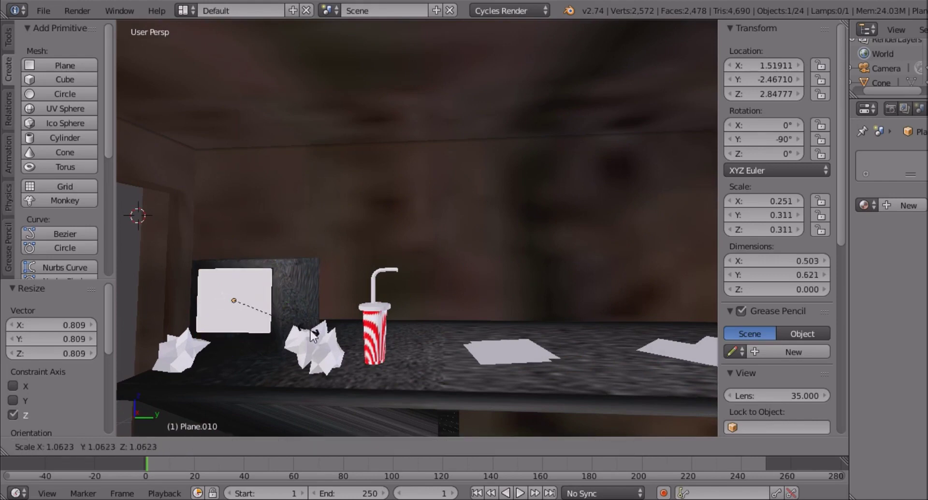
{"action": "left_click", "coordinate": [305, 332]}
- Push the plane into the opening at about X 1.488, Y -2.479 and enlarge it to about 0.532 by 0.657
{"action": "middle_click_drag", "start_coordinate": [303, 331], "coordinate": [168, 320]}
{"action": "key", "text": "g"}
{"action": "key", "text": "x"}
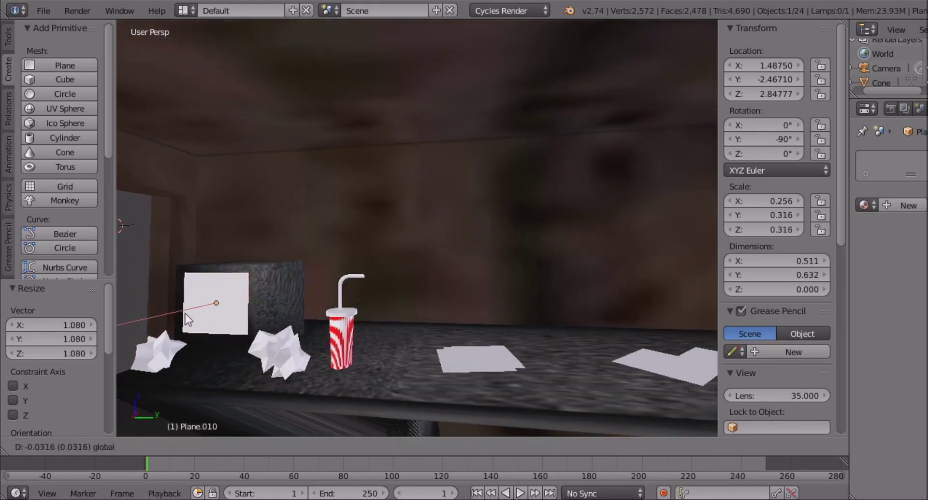
{"action": "right_click", "coordinate": [233, 338]}
{"action": "key", "text": "s"}
{"action": "left_click", "coordinate": [259, 337]}
{"action": "middle_click_drag", "start_coordinate": [259, 338], "coordinate": [440, 288]}
{"action": "key", "text": "g"}
{"action": "key", "text": "y"}
{"action": "left_click", "coordinate": [341, 300]}
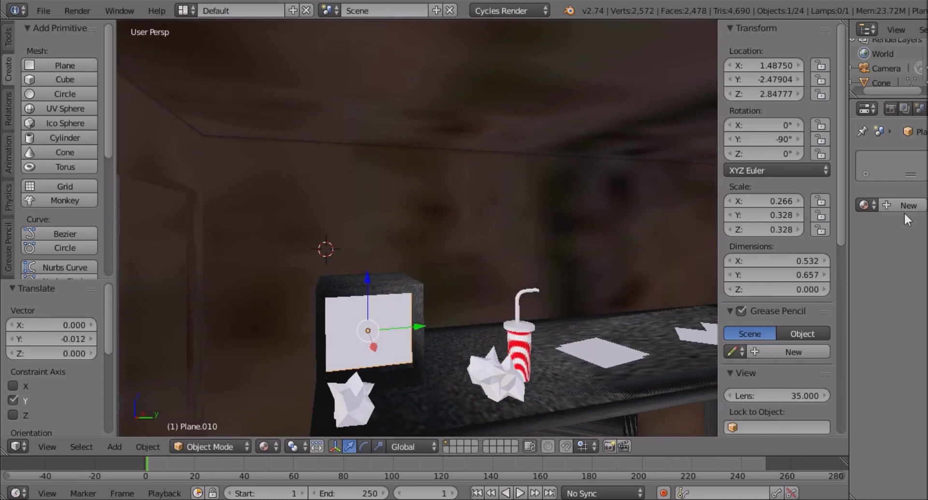
- Assign the existing Material.007 to the plane
{"action": "left_click", "coordinate": [863, 205]}
{"action": "left_click", "coordinate": [827, 321]}
{"action": "middle_click_drag", "start_coordinate": [564, 306], "coordinate": [387, 320]}
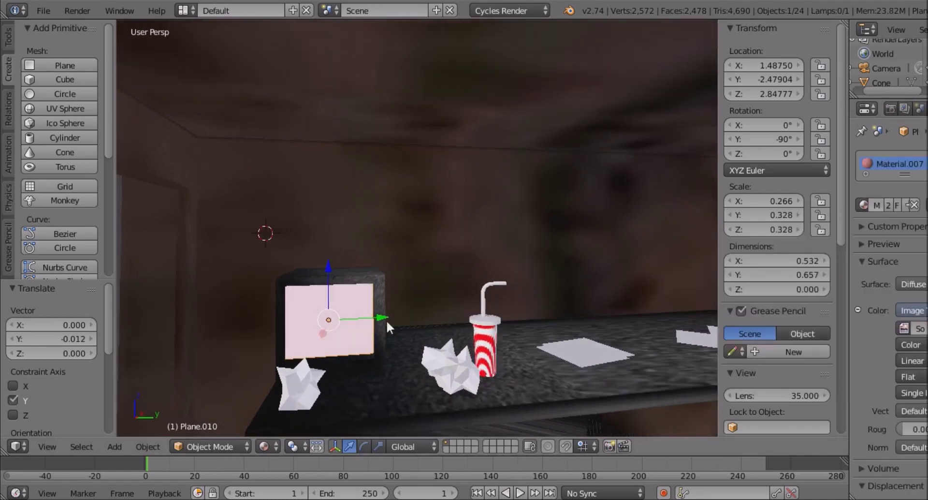
- Shift the plane along Y to about -2.463 to center it in the opening
{"action": "key", "text": "g"}
{"action": "key", "text": "y"}
{"action": "left_click", "coordinate": [382, 321]}
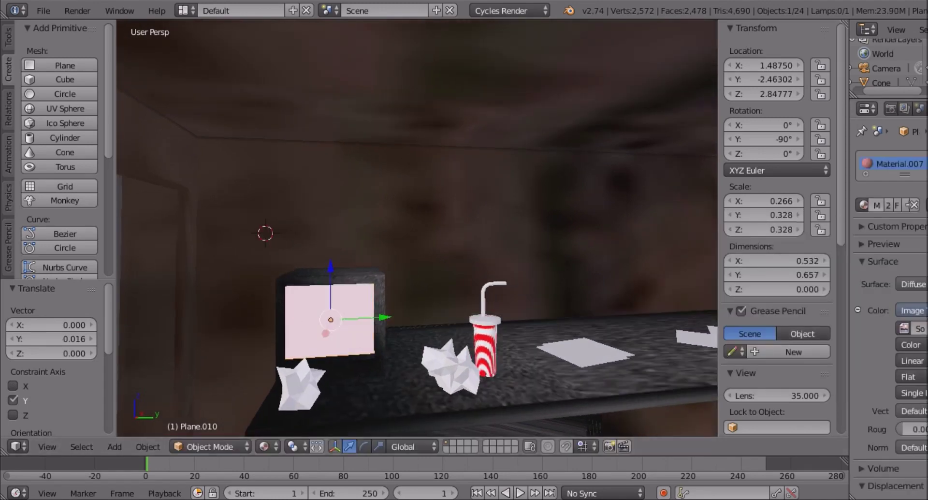
- Replace the plane's material with a new one using a Glass BSDF surface and a black color
{"action": "left_click", "coordinate": [914, 205]}
{"action": "left_click", "coordinate": [911, 207]}
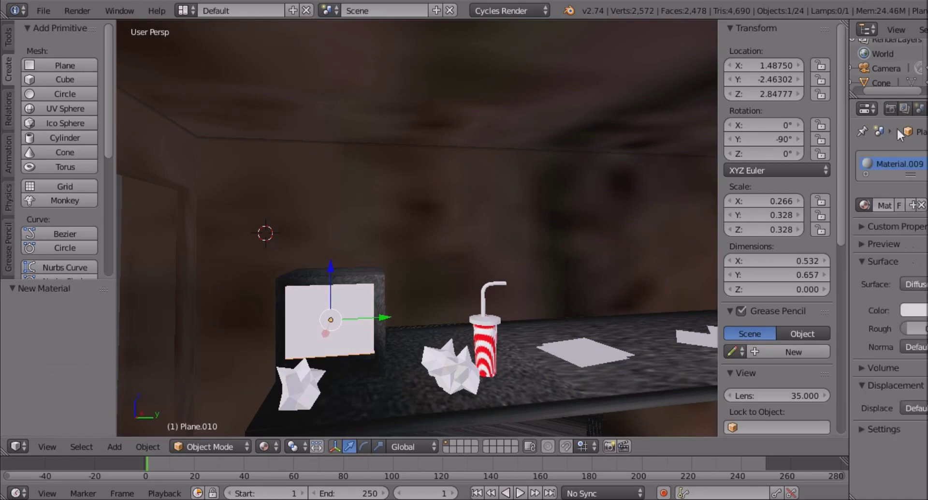
{"action": "left_click", "coordinate": [916, 284]}
{"action": "key", "text": "g"}
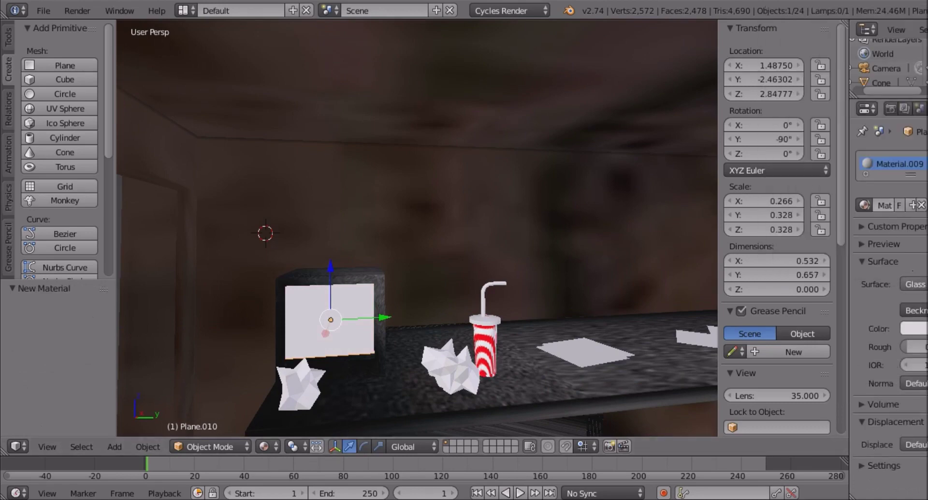
{"action": "left_click", "coordinate": [921, 328]}
{"action": "scroll", "coordinate": [878, 171], "scroll_direction": "down", "scroll_amount": 8}
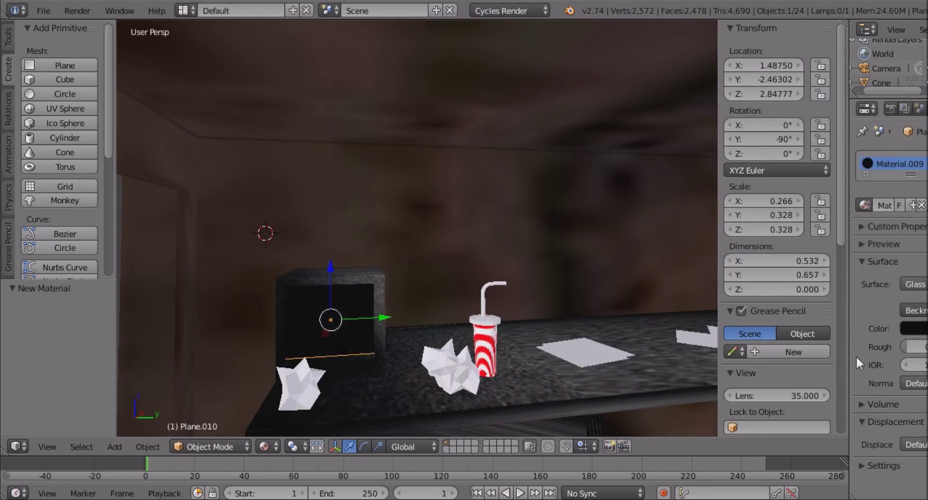
- Lower the glass plane to about Z 2.836 and stretch it along Z to about 0.573 high
{"action": "middle_click_drag", "start_coordinate": [451, 276], "coordinate": [365, 295]}
{"action": "middle_click_drag", "start_coordinate": [283, 247], "coordinate": [253, 234]}
{"action": "left_click_drag", "start_coordinate": [253, 233], "coordinate": [252, 238]}
{"action": "middle_click_drag", "start_coordinate": [297, 225], "coordinate": [316, 216]}
{"action": "key", "text": "s"}
{"action": "key", "text": "z"}
{"action": "left_click", "coordinate": [282, 229]}
{"action": "left_click_drag", "start_coordinate": [283, 227], "coordinate": [297, 231]}
{"action": "left_click", "coordinate": [398, 290]}
{"action": "key", "text": "s"}
{"action": "key", "text": "z"}
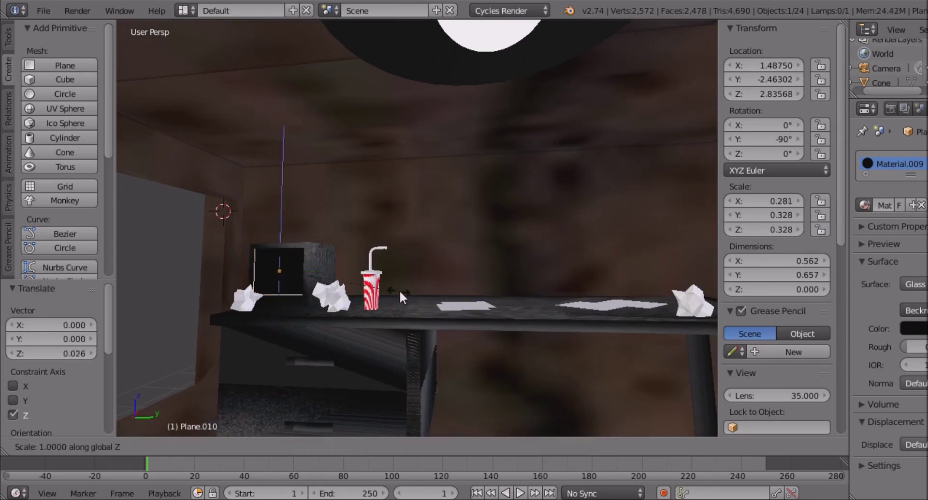
{"action": "left_click", "coordinate": [399, 288]}
- Examine from several sides how the glass plane fits in the box's front
{"action": "middle_click_drag", "start_coordinate": [399, 289], "coordinate": [436, 269]}
{"action": "scroll", "coordinate": [506, 370], "scroll_direction": "up", "scroll_amount": 2}
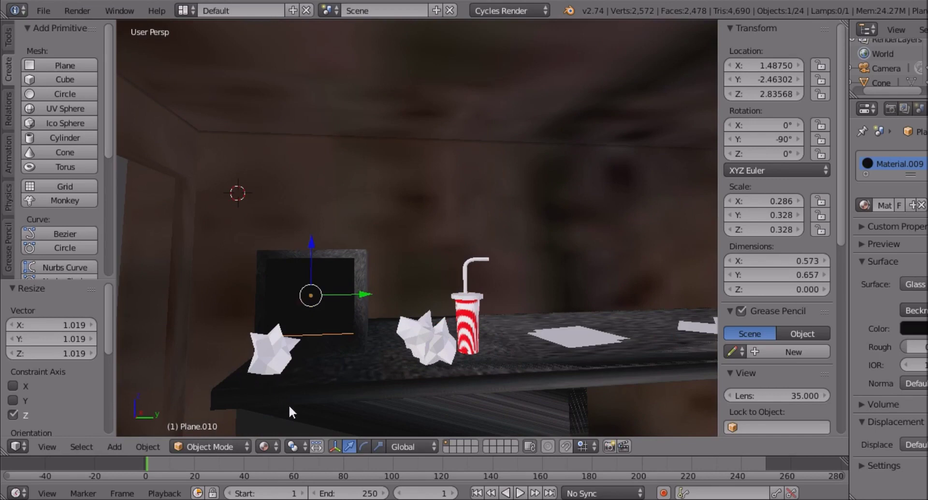
{"action": "scroll", "coordinate": [288, 404], "scroll_direction": "up", "scroll_amount": 3}
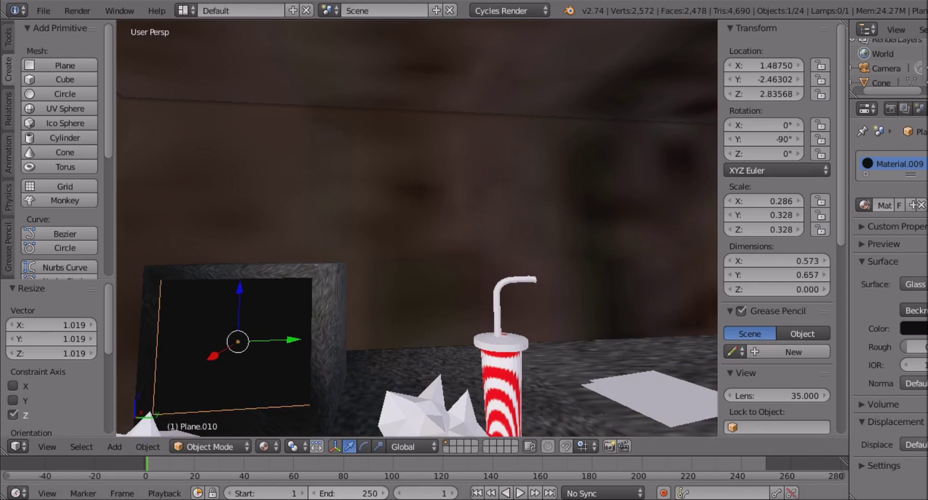
{"action": "middle_click_drag", "start_coordinate": [283, 329], "coordinate": [320, 324]}
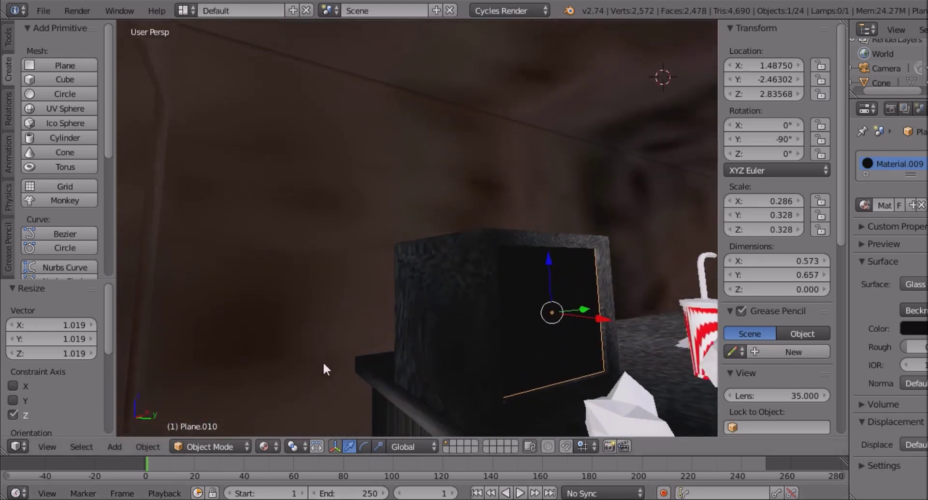
{"action": "middle_click_drag", "start_coordinate": [323, 340], "coordinate": [309, 294], "text": "shift"}
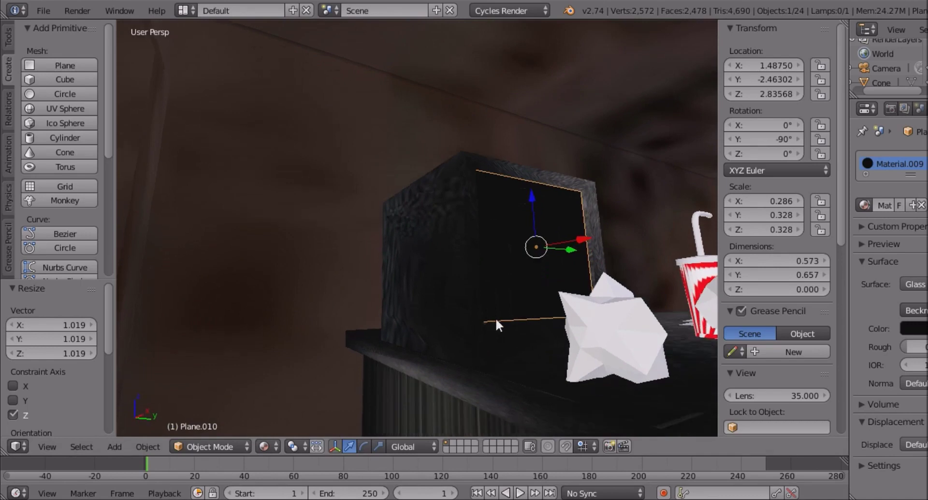
{"action": "scroll", "coordinate": [495, 318], "scroll_direction": "down", "scroll_amount": 4}
{"action": "middle_click_drag", "start_coordinate": [495, 318], "coordinate": [449, 332]}
{"action": "scroll", "coordinate": [450, 331], "scroll_direction": "up", "scroll_amount": 6}
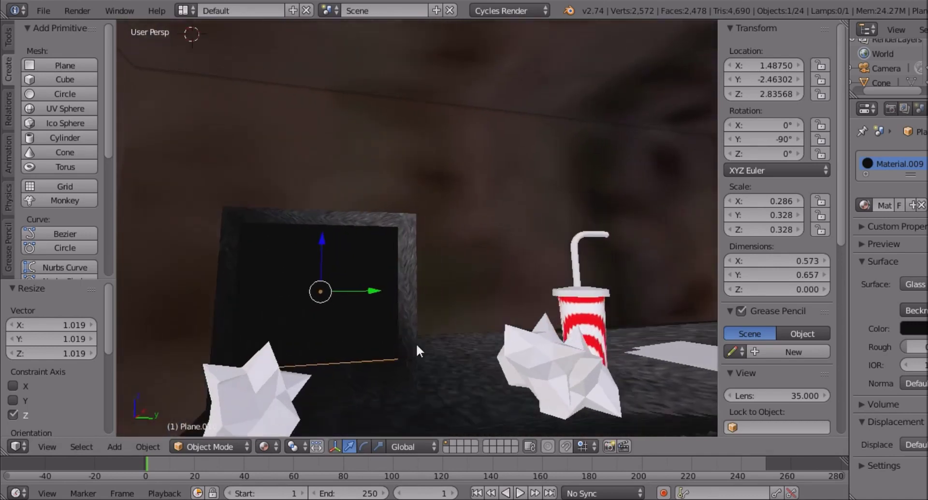
{"action": "middle_click_drag", "start_coordinate": [415, 341], "coordinate": [393, 375]}
- Select the box together with its glass plane, duplicate both and place the copy along Y at about -1.422
{"action": "right_click", "coordinate": [353, 364]}
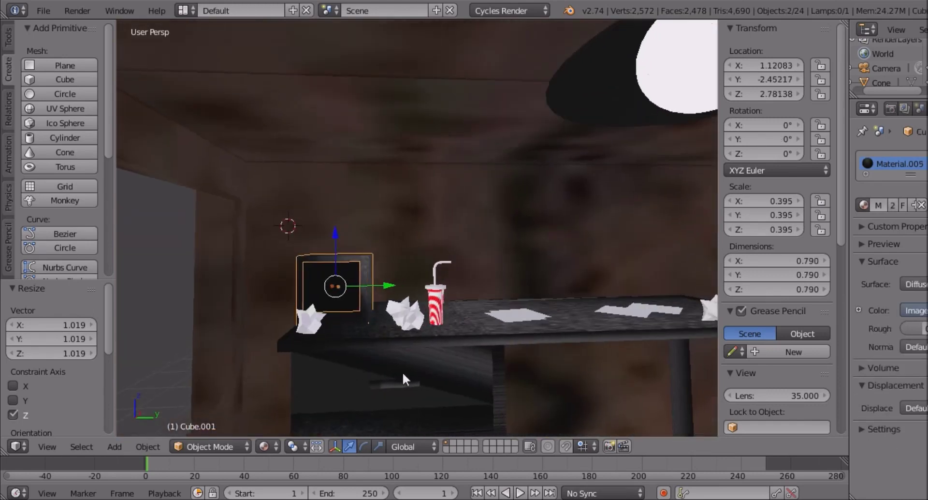
{"action": "key", "text": "shift+d"}
{"action": "key", "text": "y"}
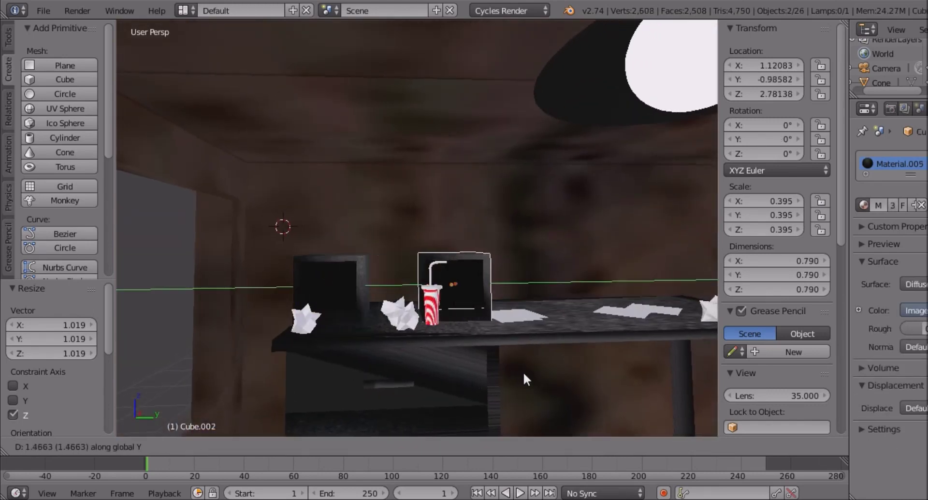
{"action": "left_click", "coordinate": [444, 395]}
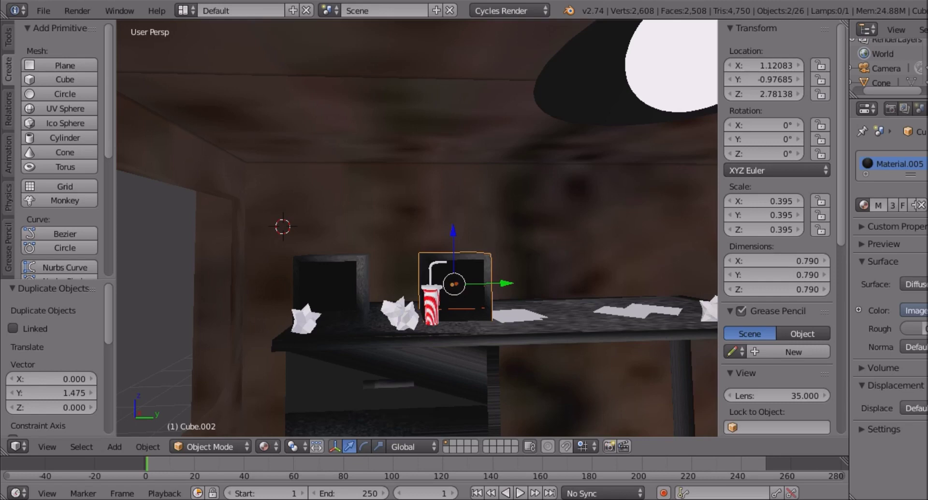
{"action": "left_click_drag", "start_coordinate": [503, 285], "coordinate": [460, 289]}
- Flatten the duplicated box along Z to about 0.344 high and lower it to the desk at about Z 2.577
{"action": "key", "text": "s"}
{"action": "key", "text": "z"}
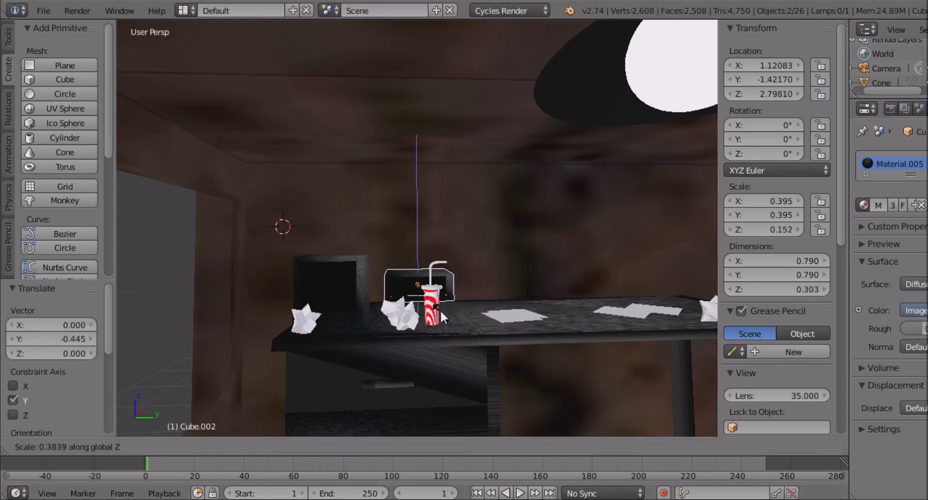
{"action": "left_click", "coordinate": [410, 246]}
{"action": "left_click_drag", "start_coordinate": [410, 247], "coordinate": [424, 258]}
- Move the flattened box along Y to about -1.635, closer to the original box
{"action": "middle_click_drag", "start_coordinate": [425, 259], "coordinate": [389, 260]}
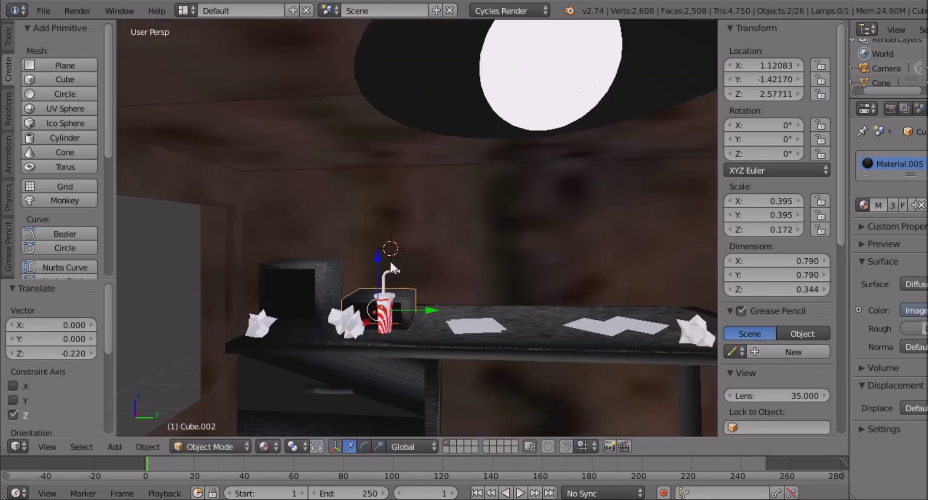
{"action": "middle_click_drag", "start_coordinate": [393, 309], "coordinate": [389, 309]}
{"action": "left_click_drag", "start_coordinate": [390, 309], "coordinate": [390, 309]}
{"action": "middle_click_drag", "start_coordinate": [390, 310], "coordinate": [453, 290]}
{"action": "left_click_drag", "start_coordinate": [453, 290], "coordinate": [429, 352]}
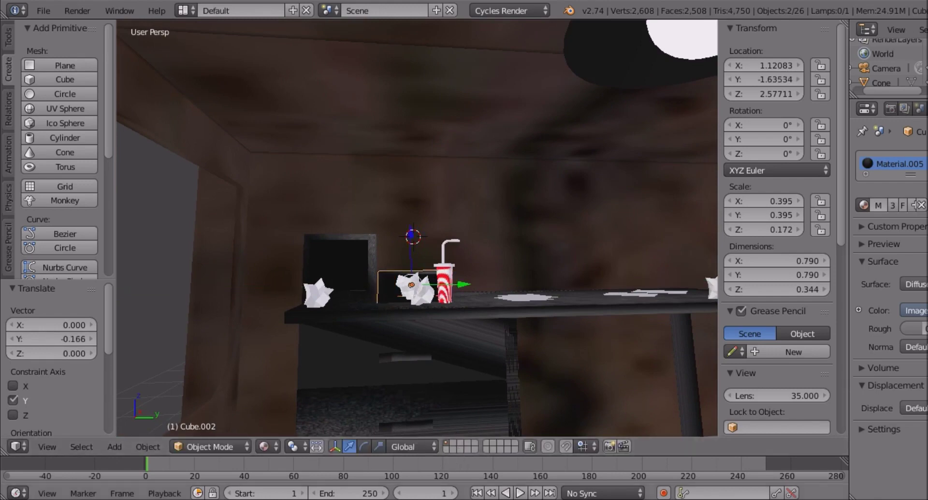